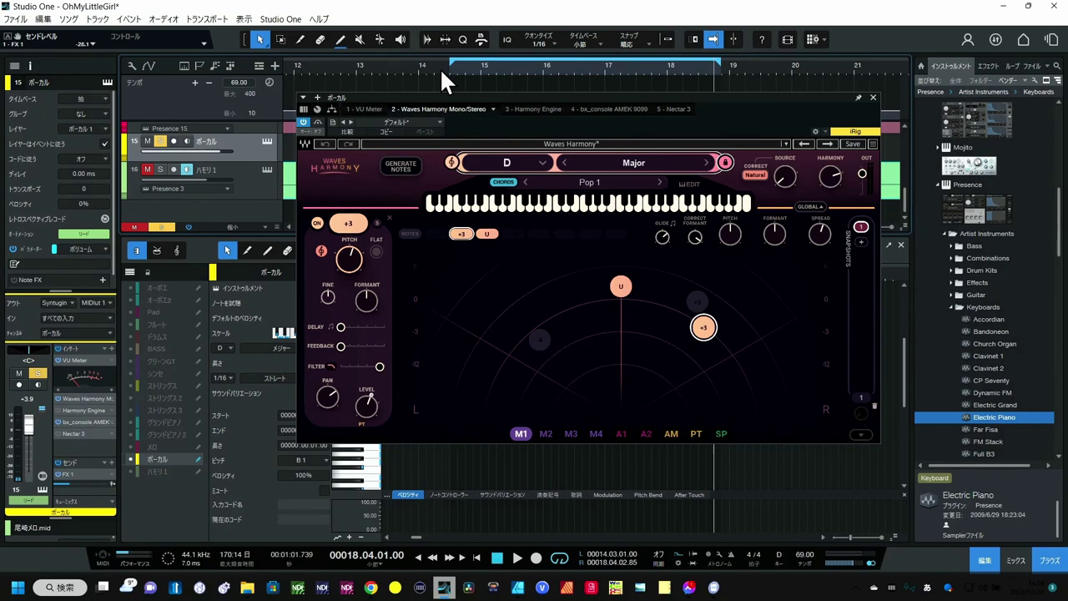
# Close Waves Harmony, open Nectar 3 on the ボーカル track and add a Harmony module to its effect chain
pyautogui.click(873, 97)
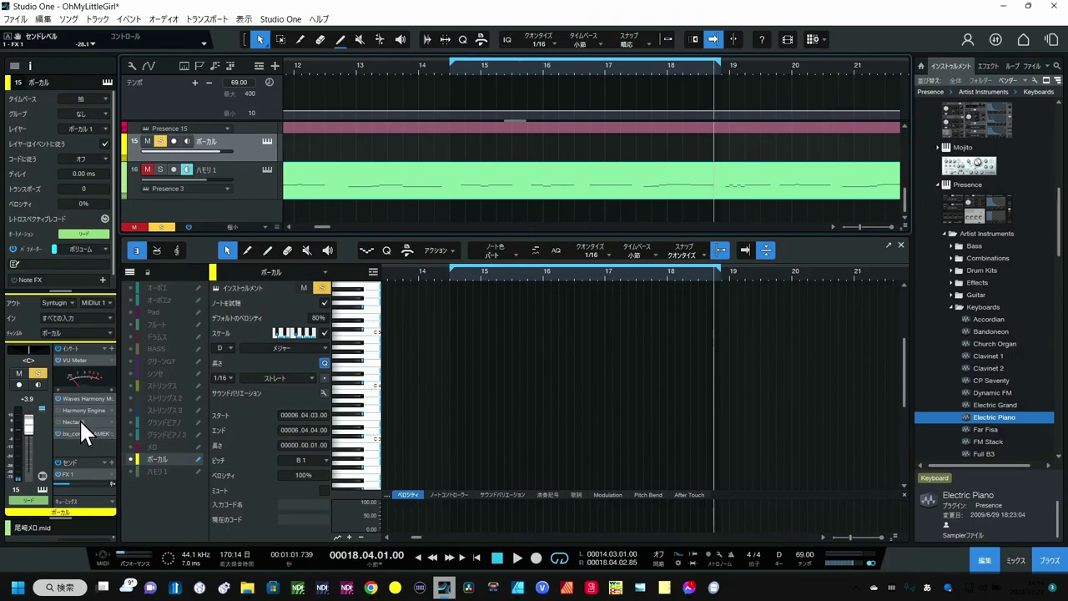
pyautogui.click(68, 422)
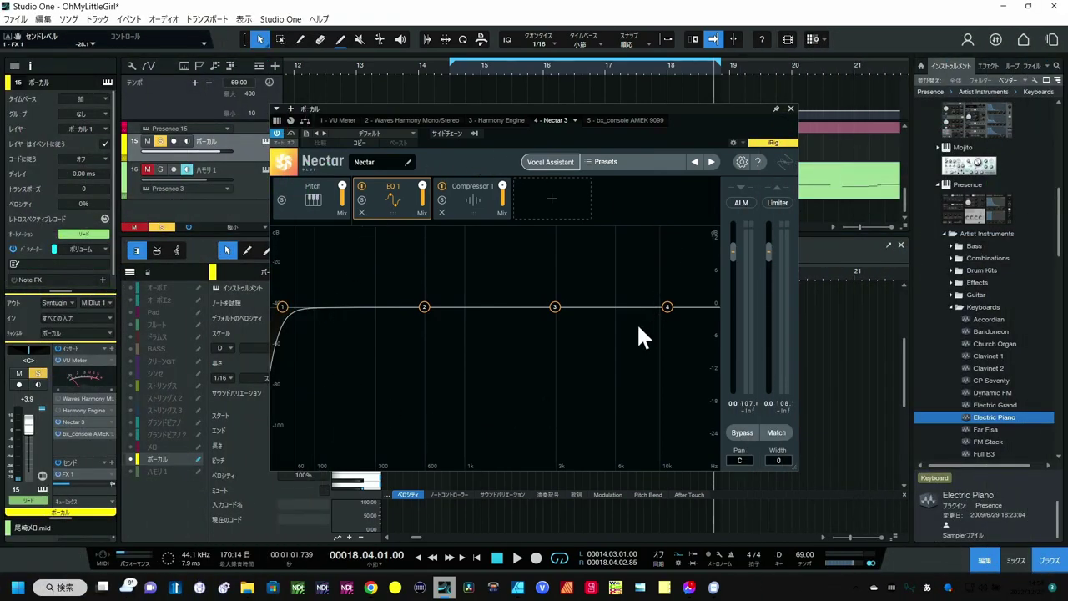
pyautogui.click(553, 198)
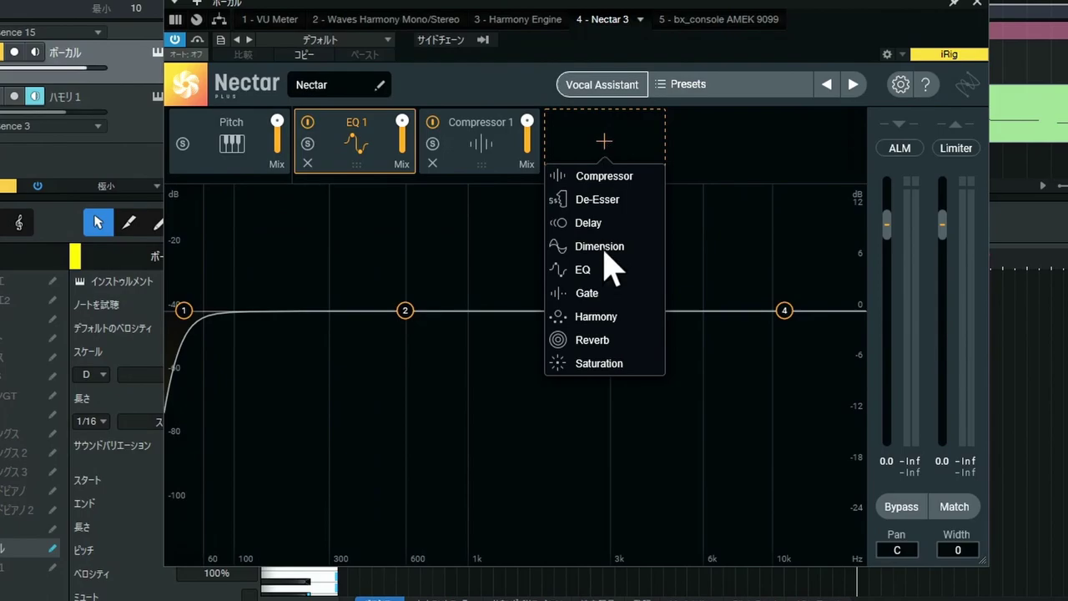
pyautogui.click(603, 319)
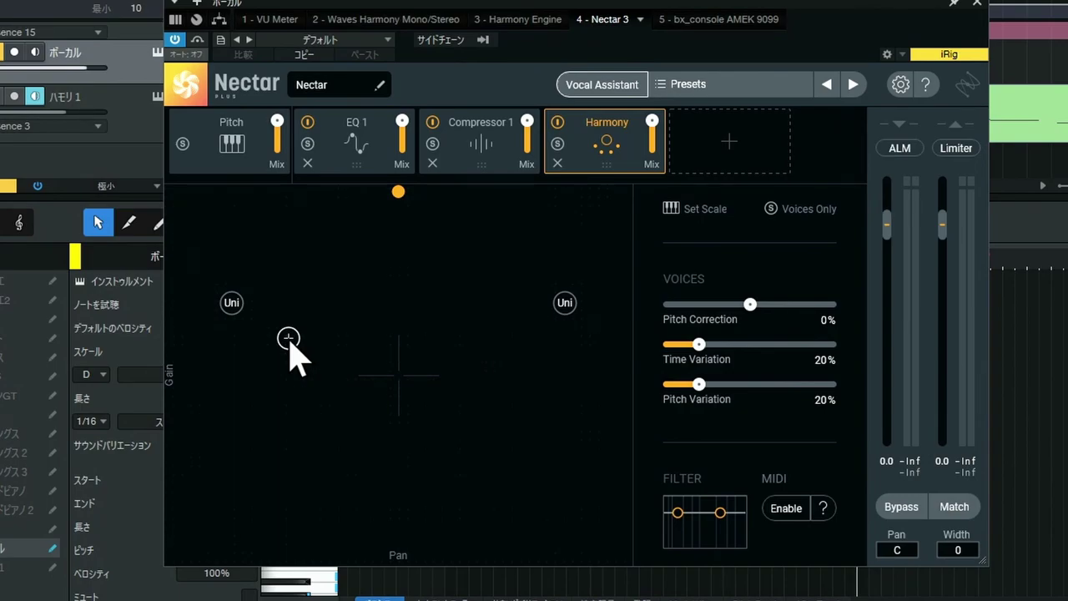
# Delete the Harmony module's left-panned unison voice and reposition the remaining one at gain -3.7 and pan 54.7
pyautogui.click(233, 304)
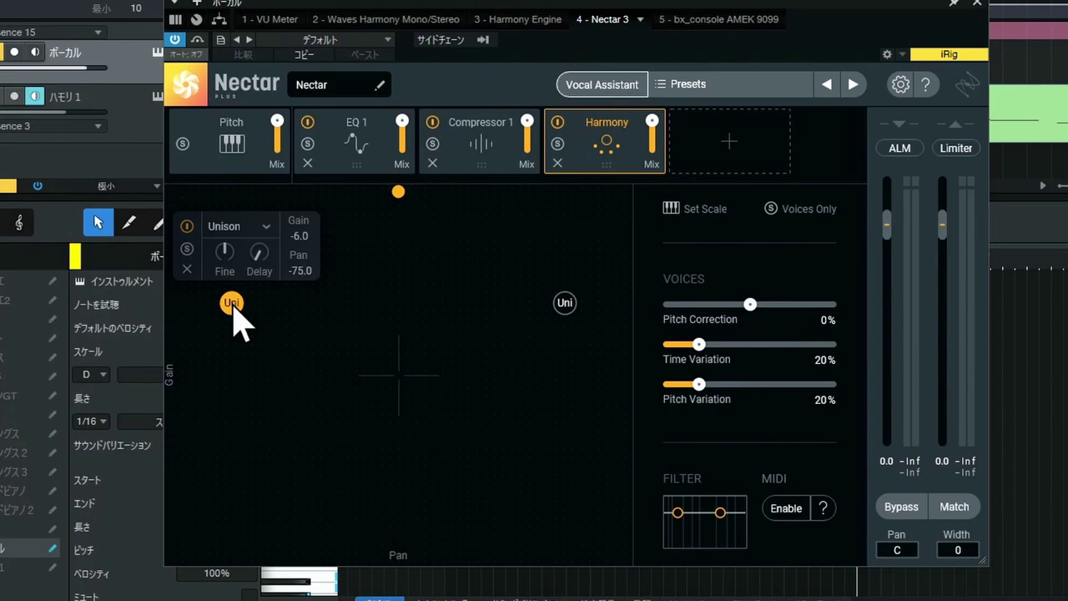
pyautogui.click(187, 269)
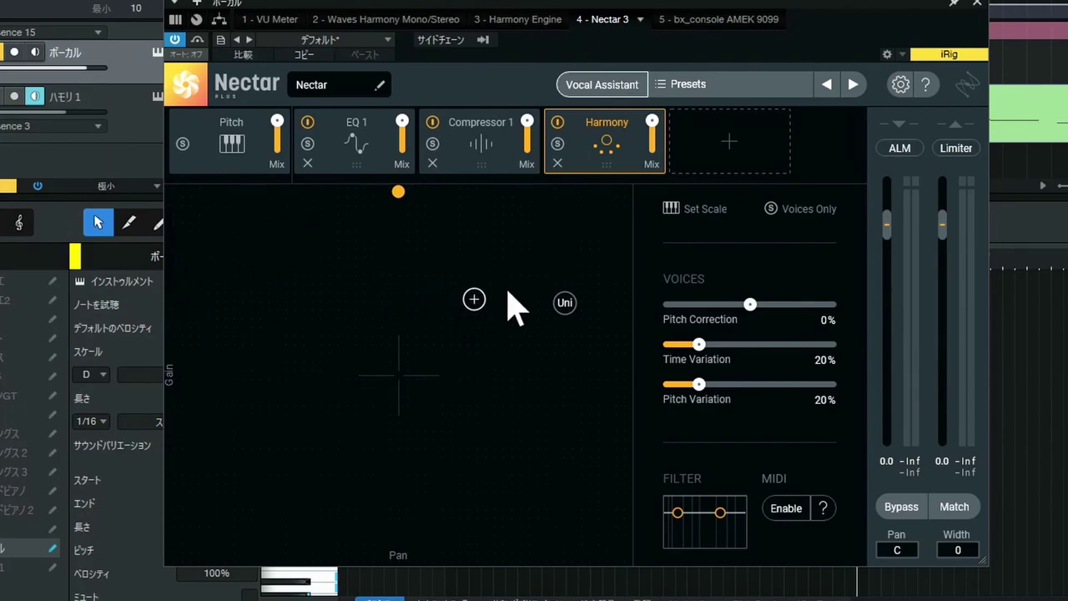
pyautogui.moveTo(565, 303); pyautogui.dragTo(519, 261)
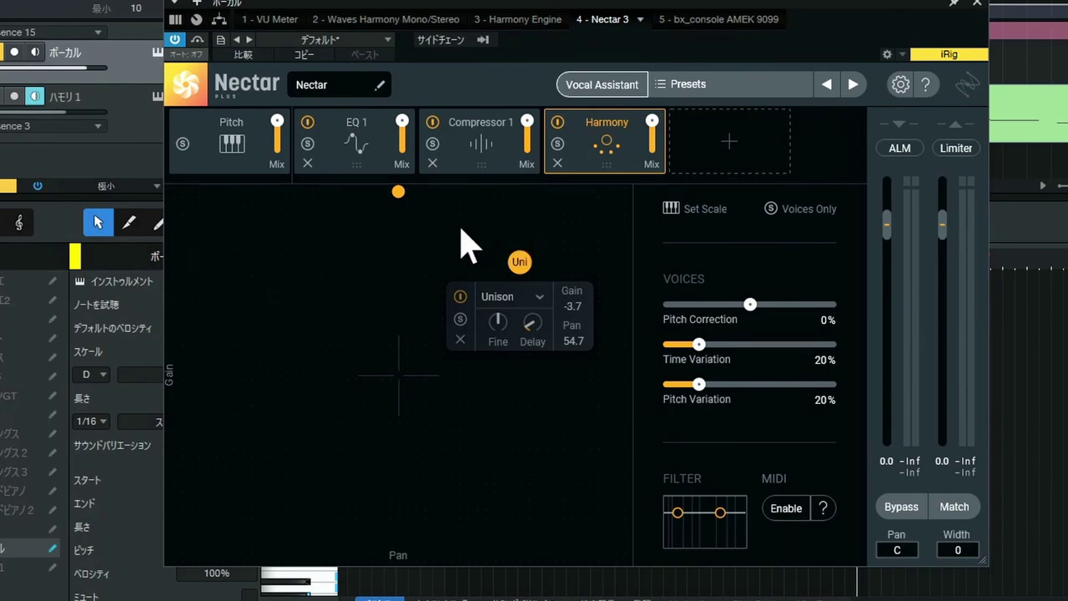
# Set the scale in Nectar's Pitch module to D Major
pyautogui.click(237, 170)
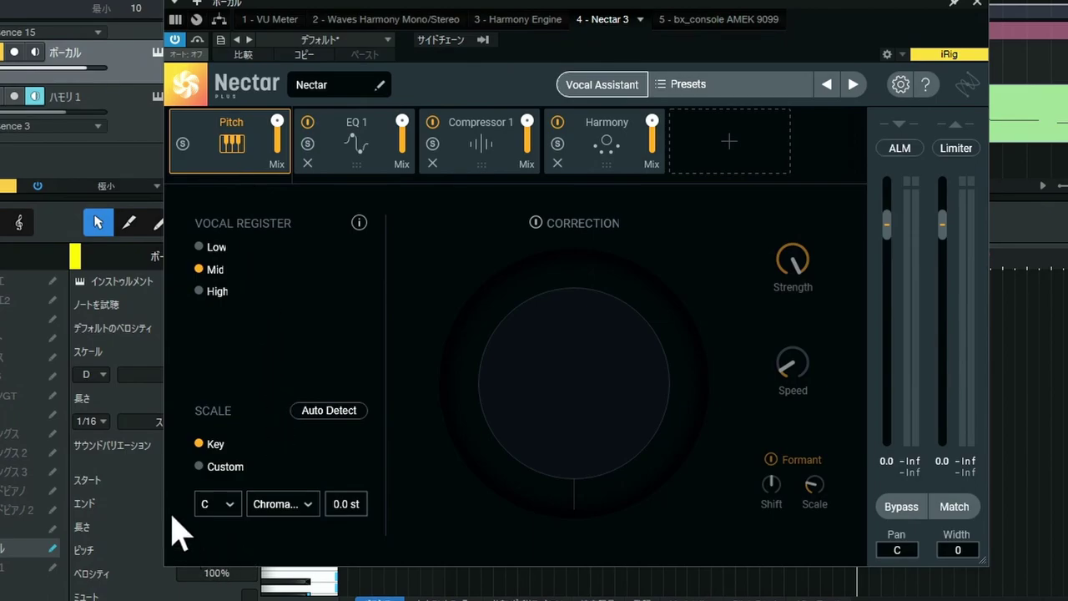
pyautogui.click(228, 506)
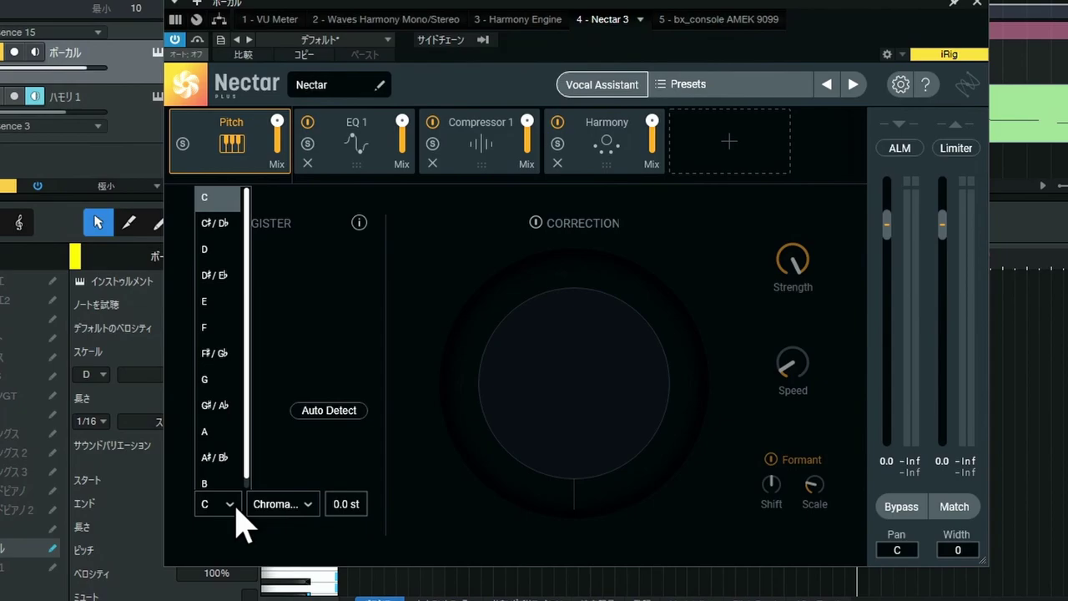
pyautogui.click(210, 257)
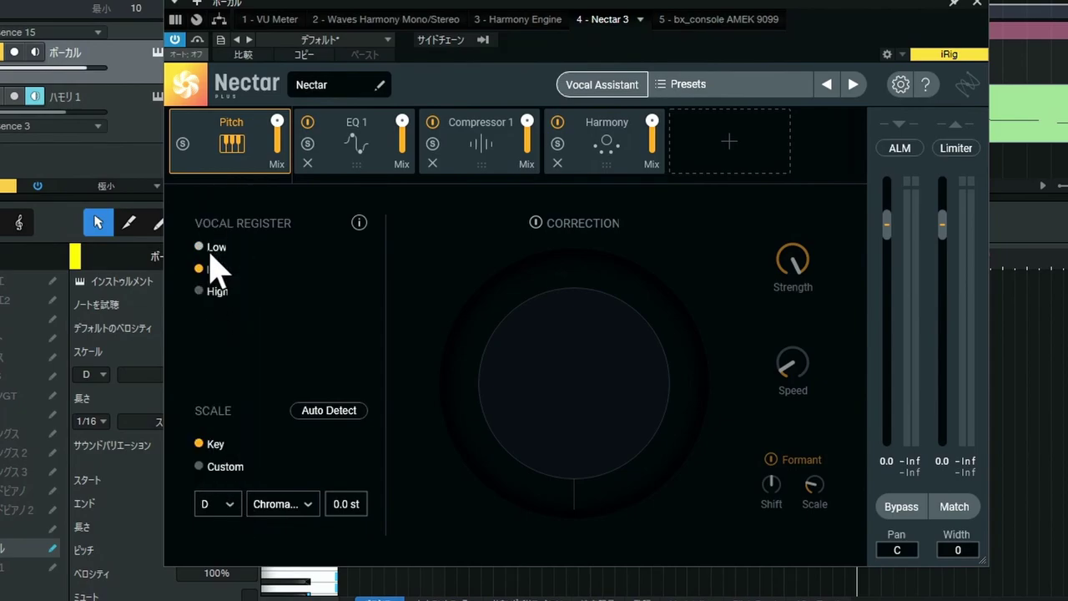
pyautogui.click(314, 505)
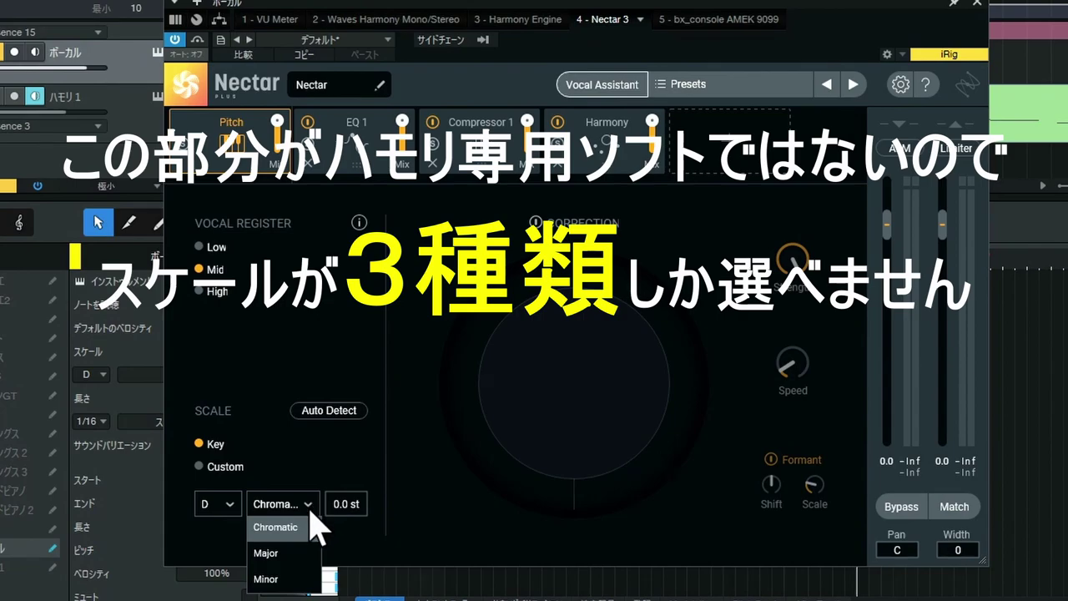
pyautogui.click(309, 553)
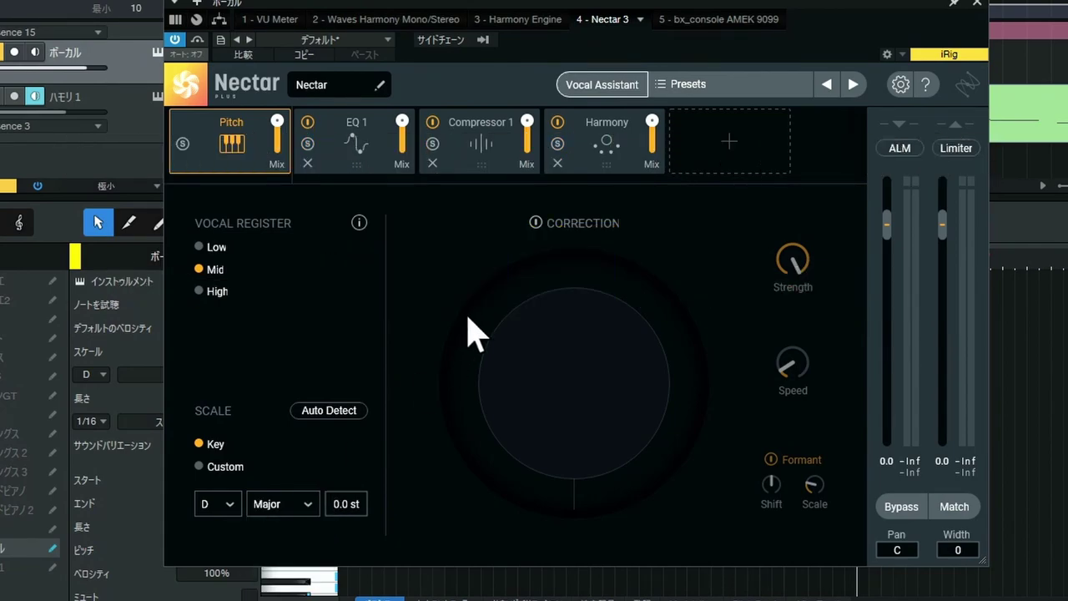
# Change the Harmony module's voice interval from Unison to 3rd and play the song to hear the harmony
pyautogui.click(591, 152)
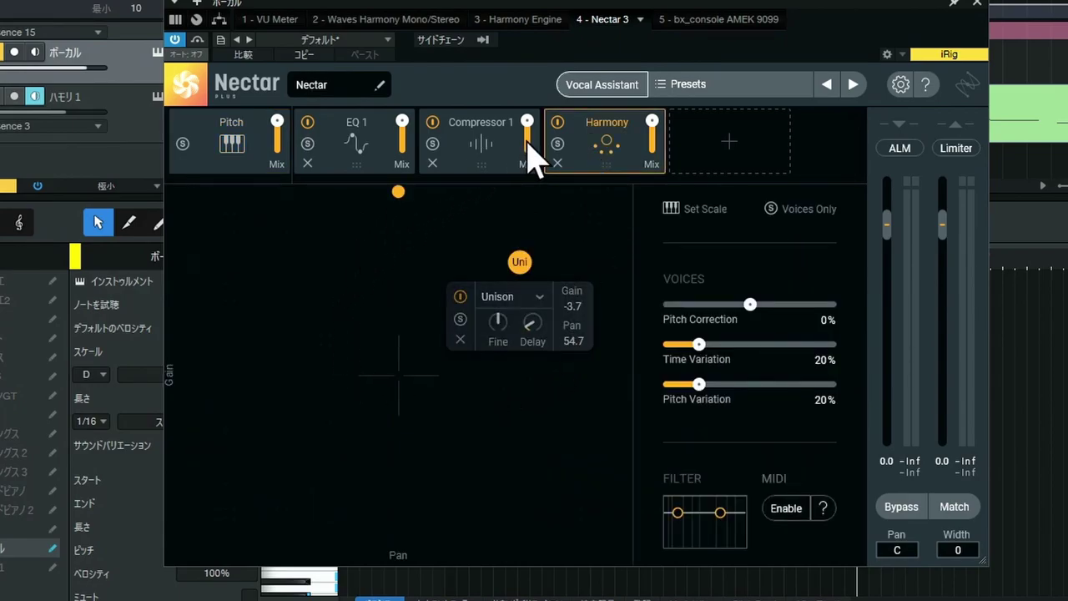
pyautogui.click(537, 298)
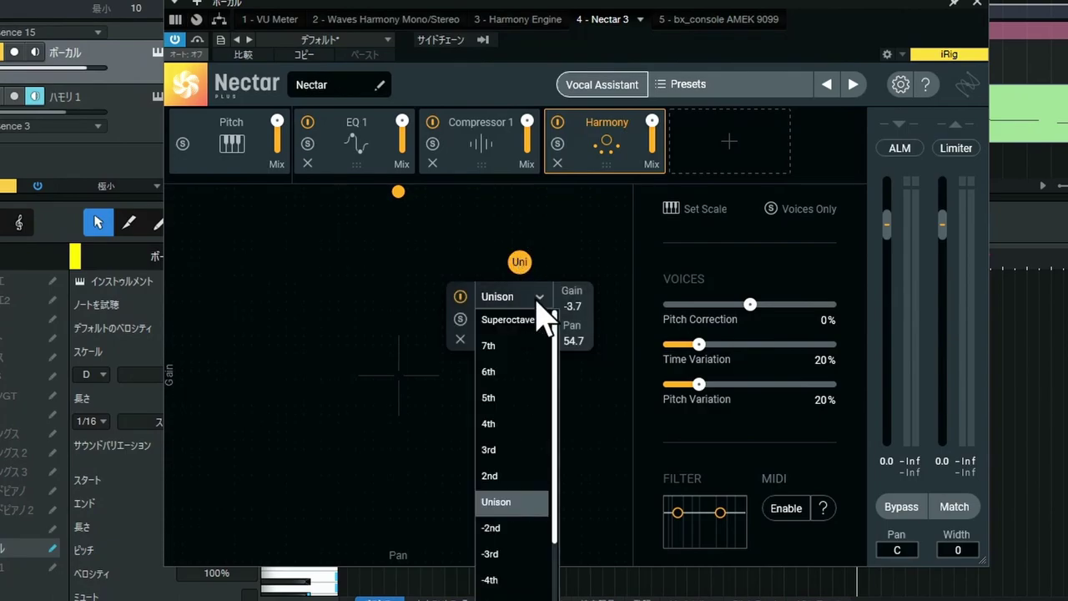
pyautogui.click(536, 450)
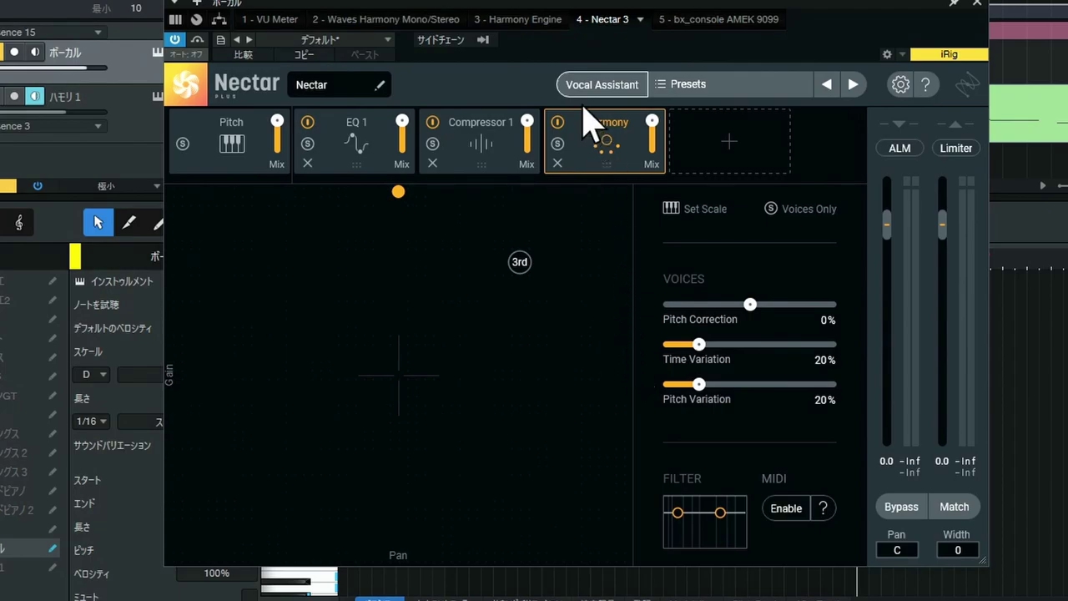
pyautogui.press('space')
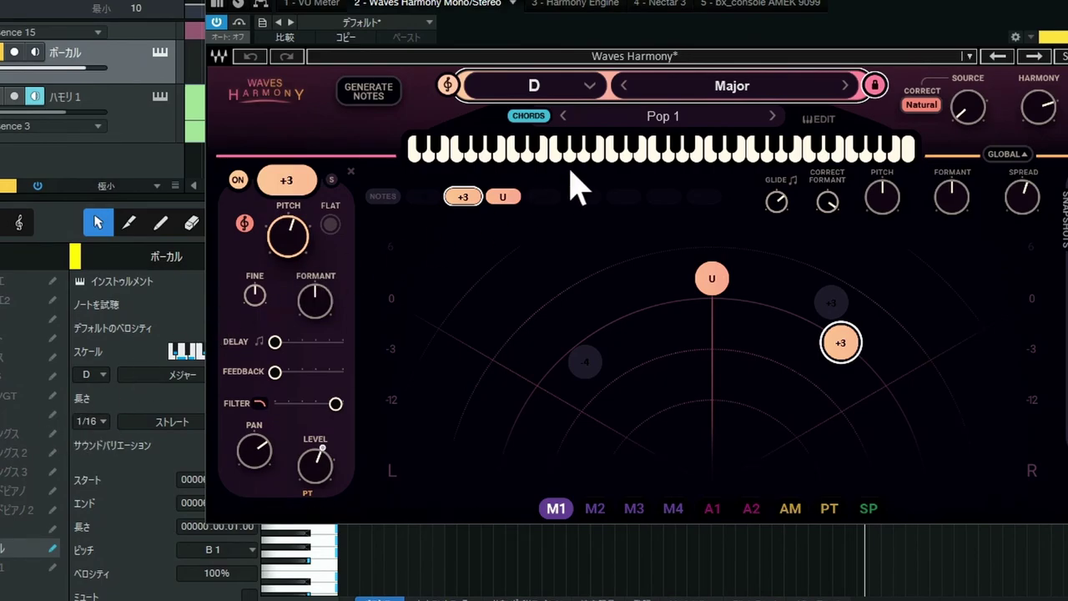
pyautogui.click(732, 90)
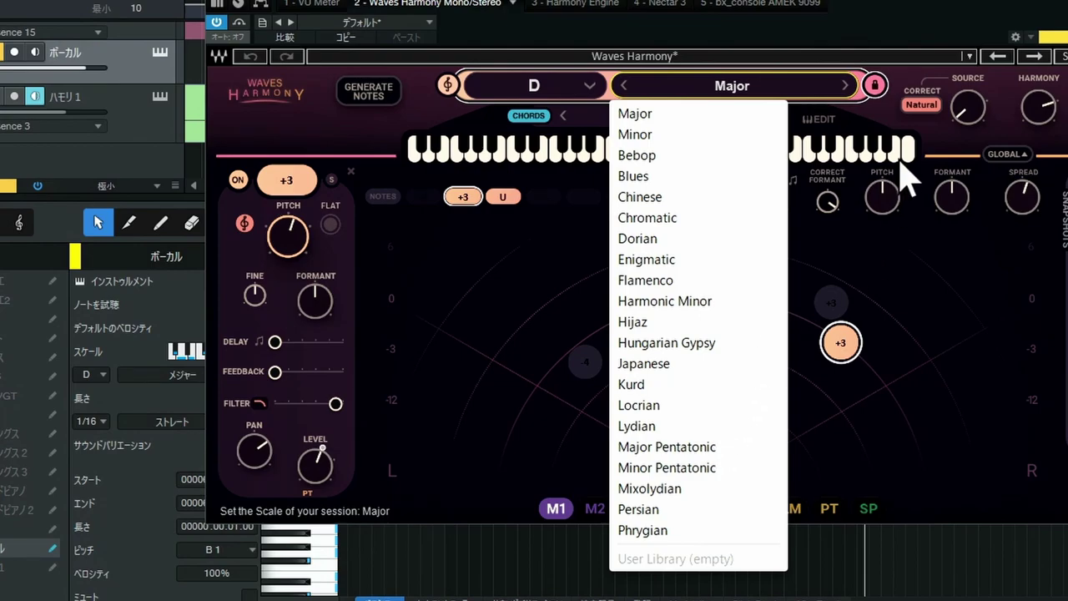
pyautogui.click(905, 13)
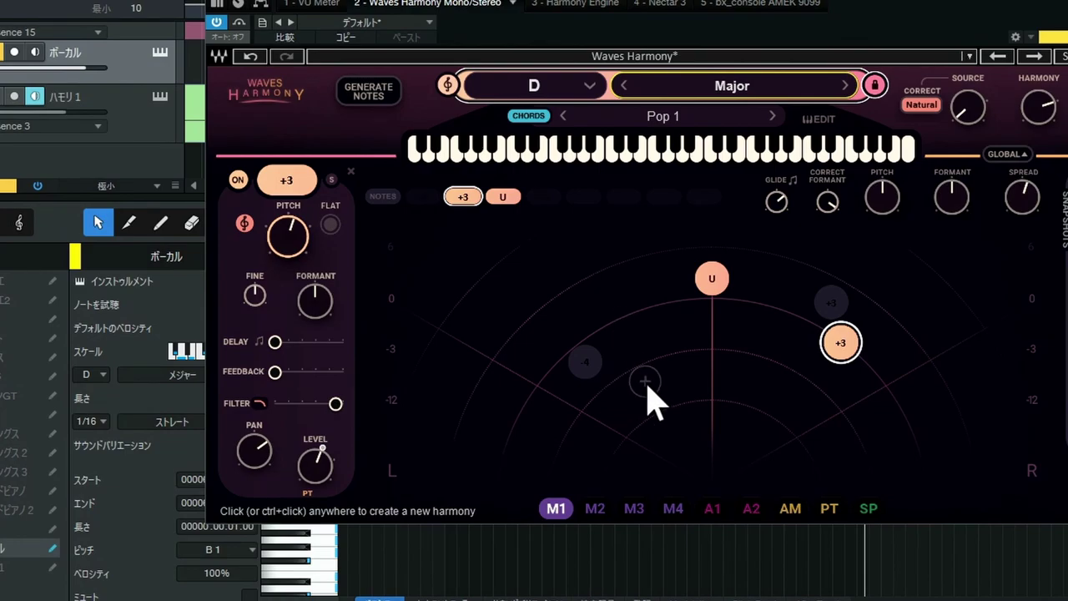
# Add two voices in Waves Harmony: one left of centre with pitch -5, another with pitch -9 at pan 17 and -5.2 dB
pyautogui.click(615, 308)
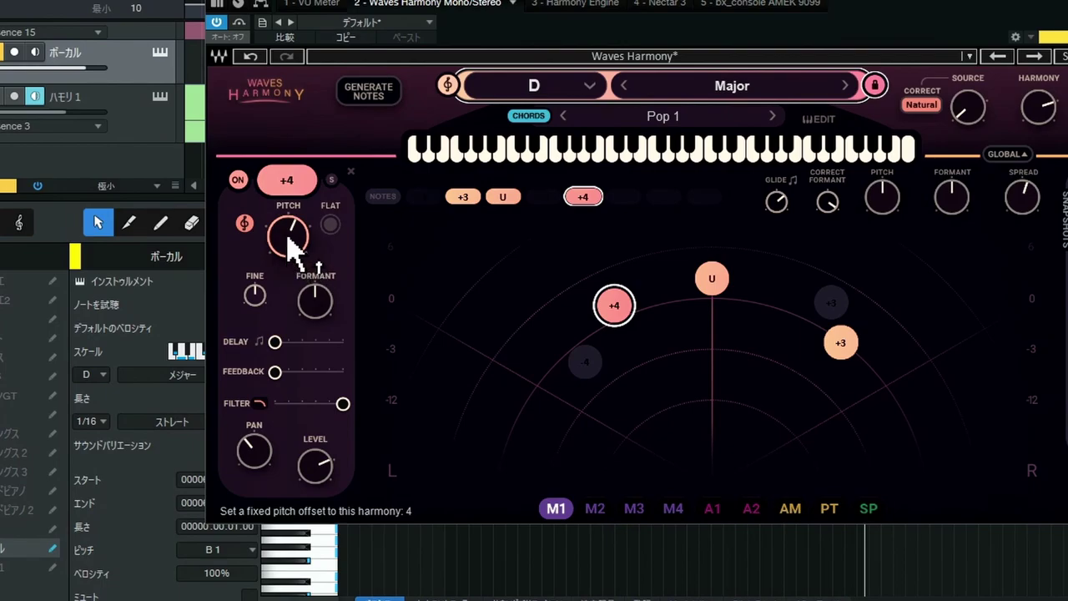
pyautogui.moveTo(288, 236); pyautogui.dragTo(288, 267)
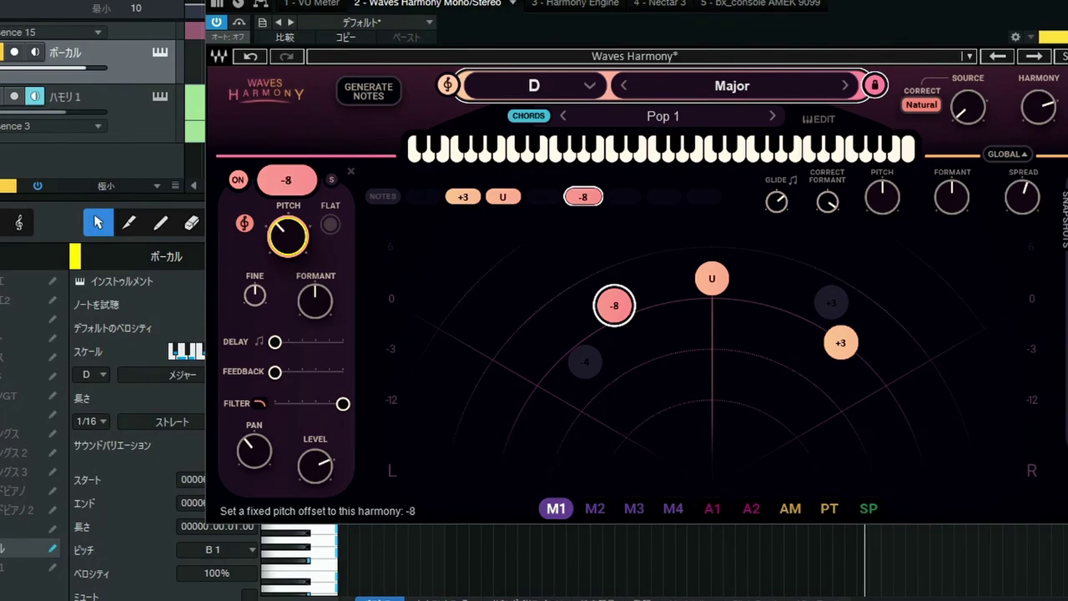
pyautogui.moveTo(288, 237); pyautogui.dragTo(287, 230)
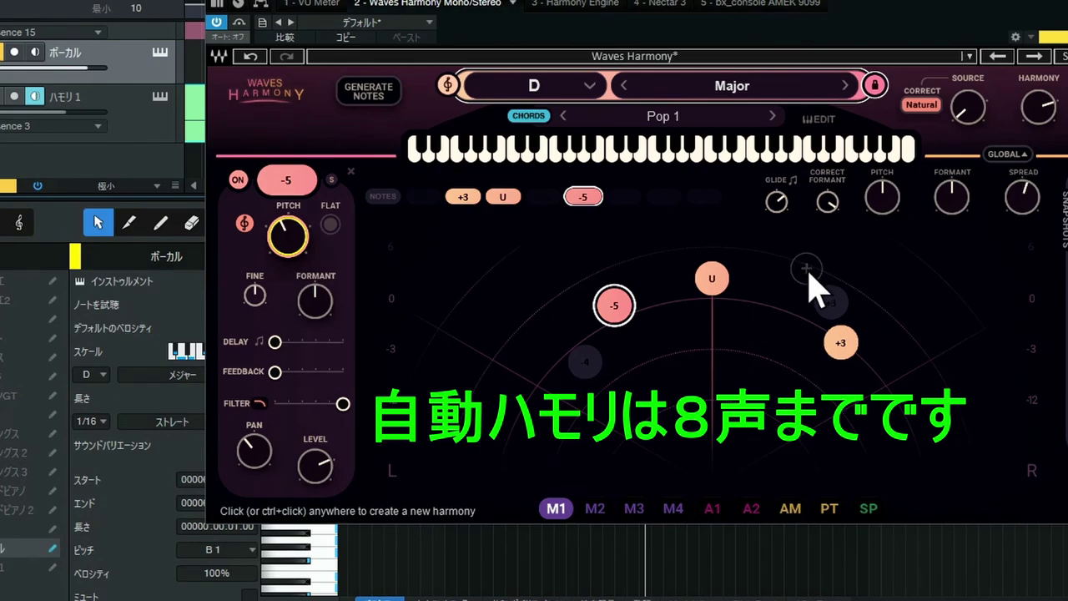
pyautogui.click(806, 270)
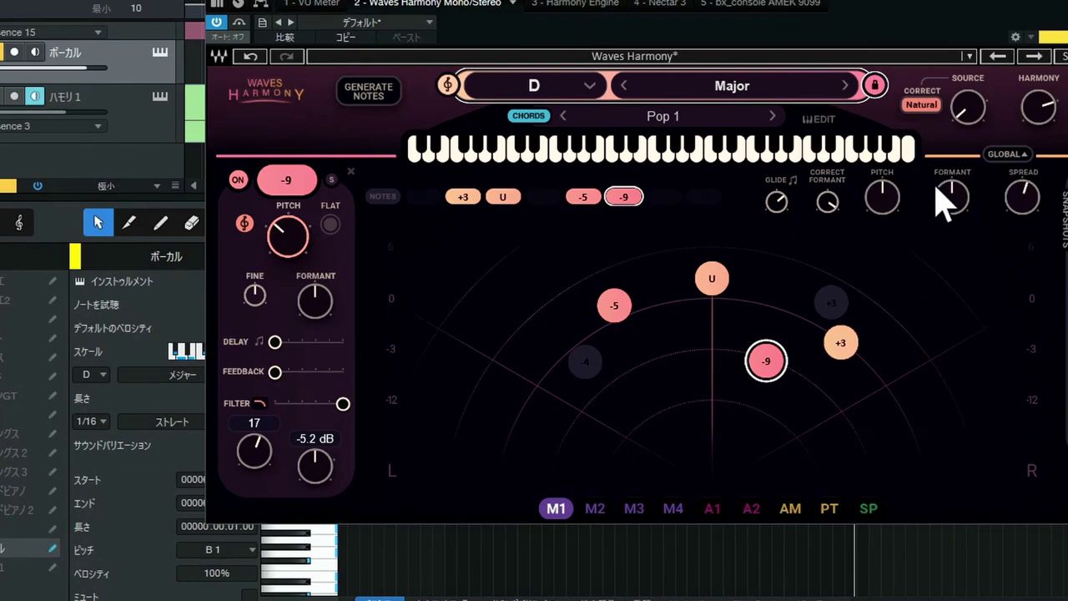
# Load the 6V Spread preset from the Doubler presets, then advance through Avoid the Crowd and Bubbler to the following preset
pyautogui.click(968, 56)
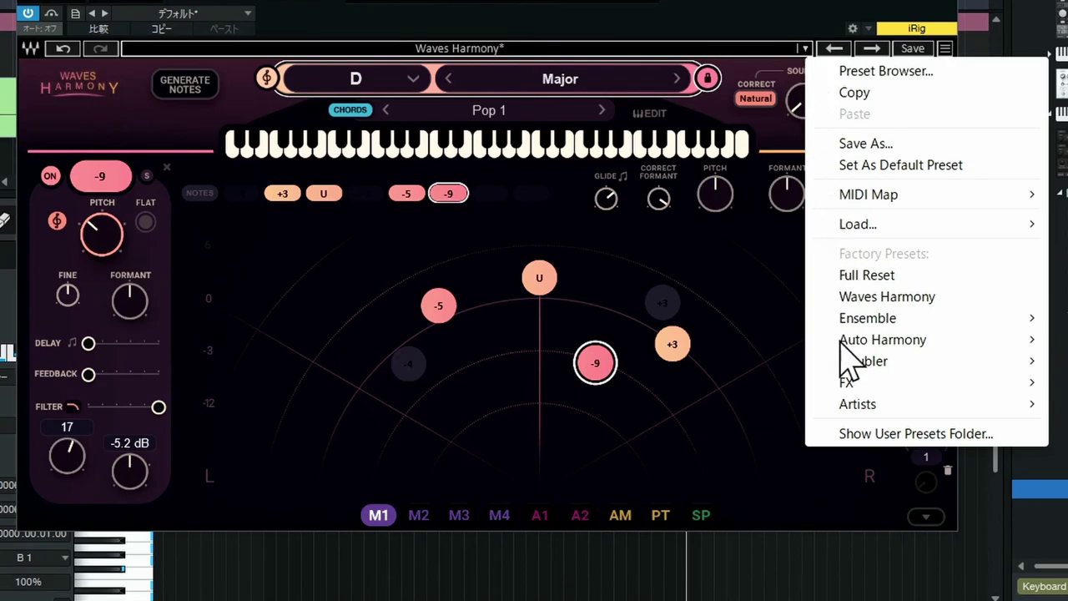
pyautogui.moveTo(841, 367)
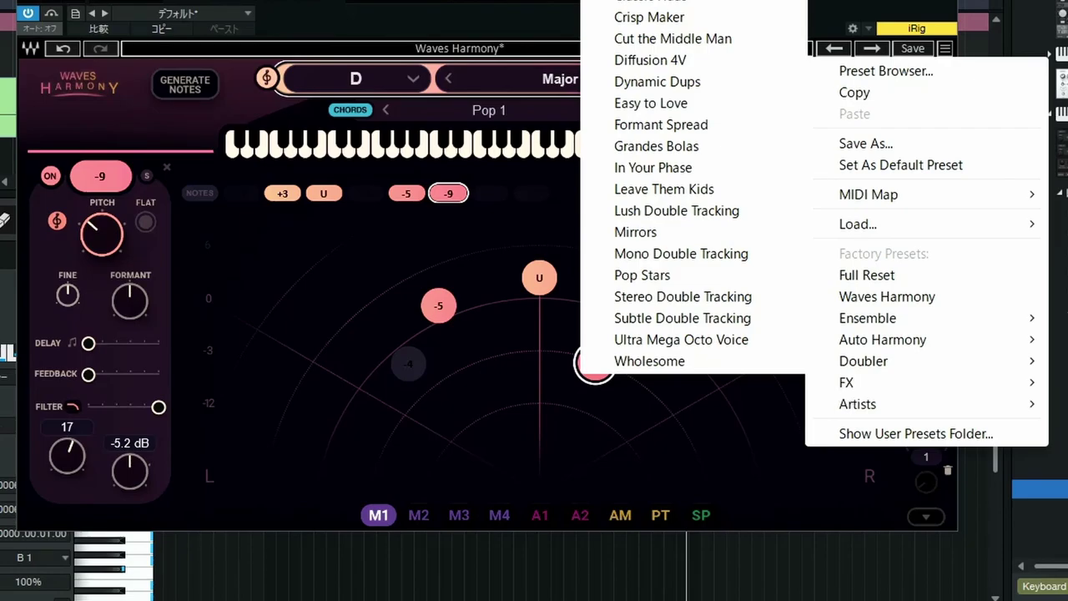
pyautogui.click(649, 2)
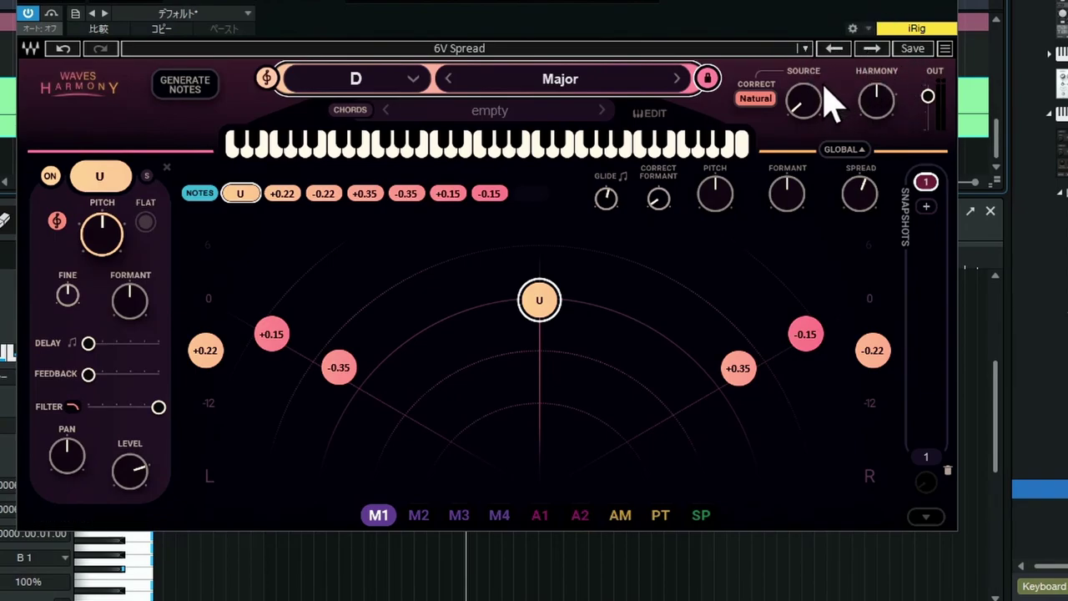
pyautogui.click(872, 48)
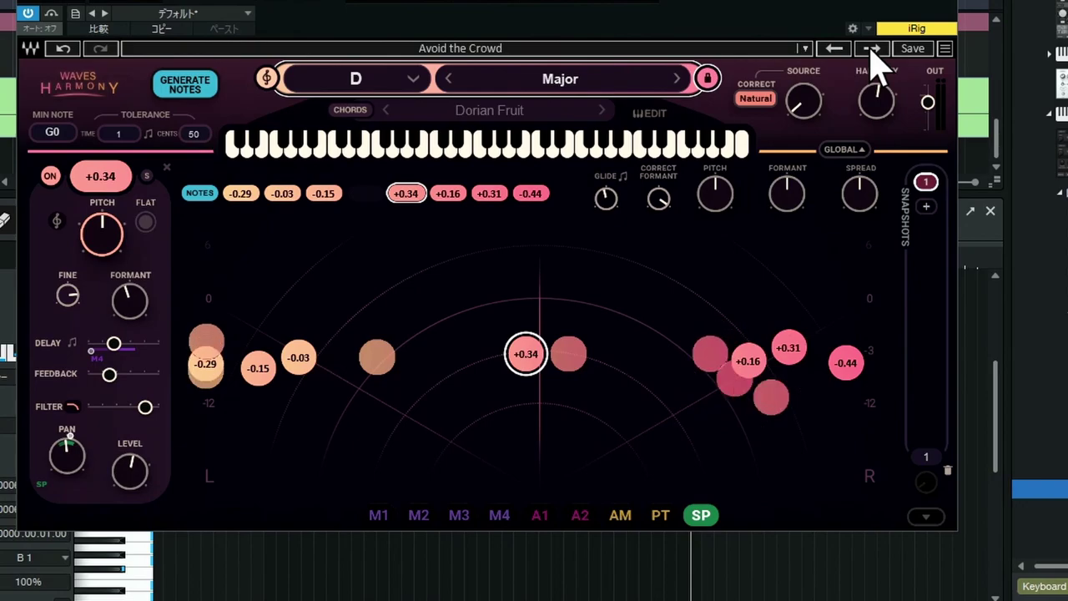
pyautogui.click(872, 49)
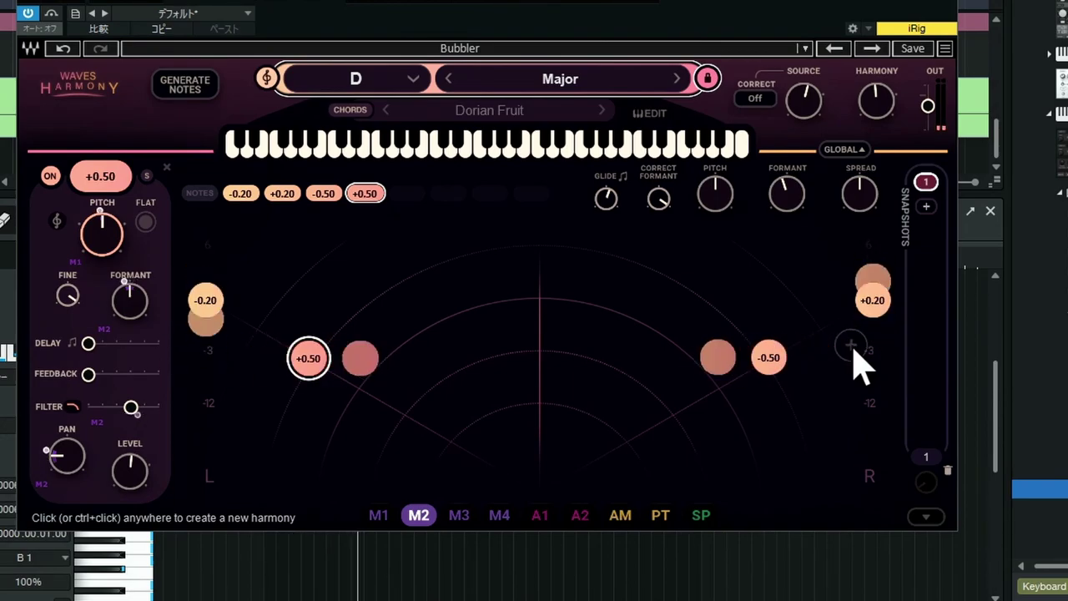
pyautogui.click(871, 49)
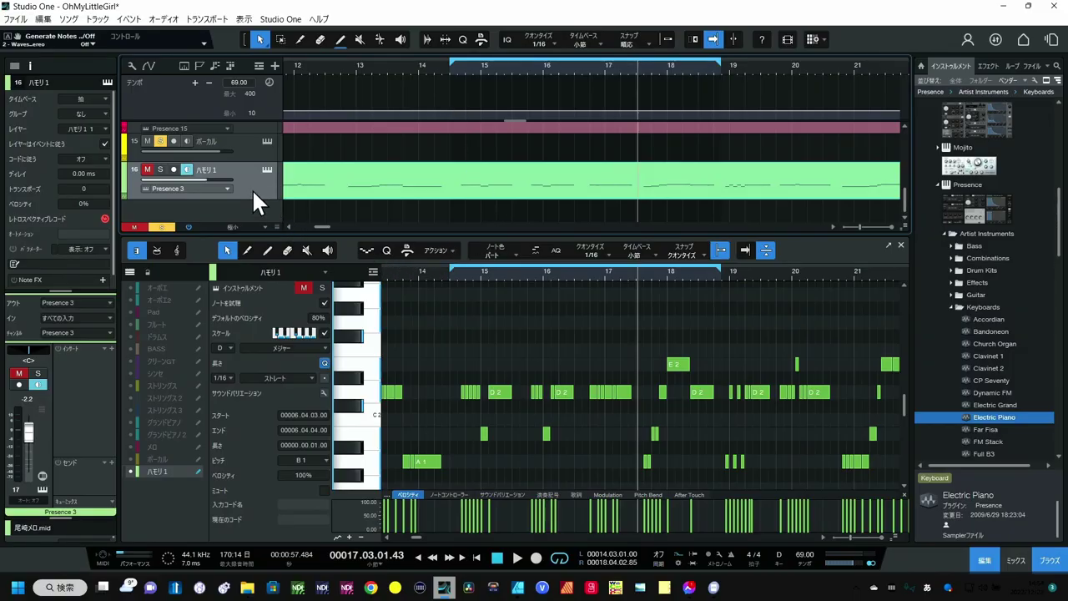
# Move the playhead to the loop start, mute the ボーカル track, solo ハモリ 1 and listen to the looped section
pyautogui.click(449, 70)
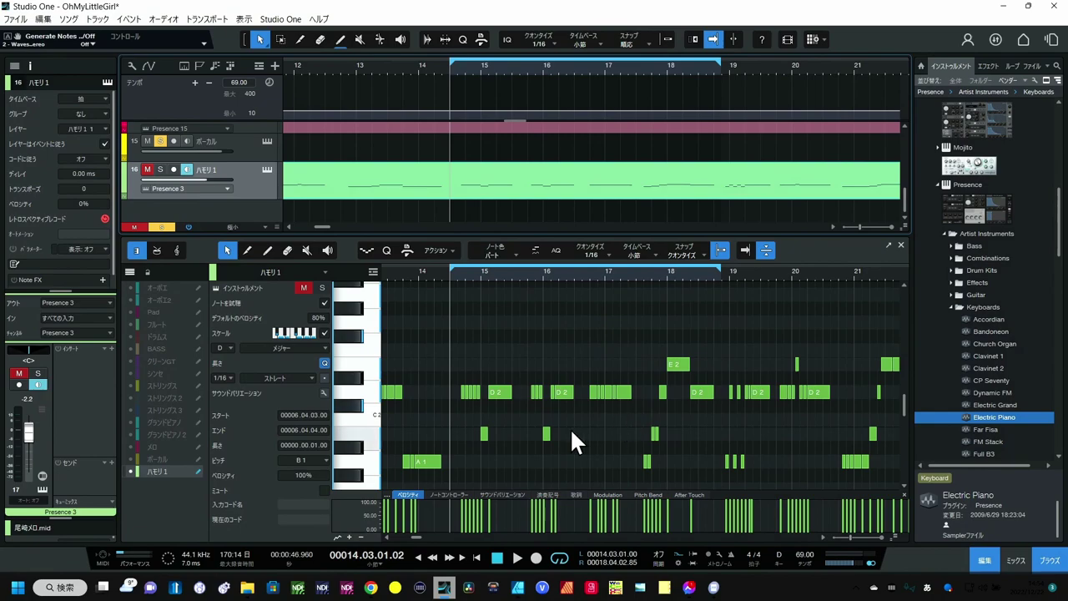
pyautogui.click(147, 141)
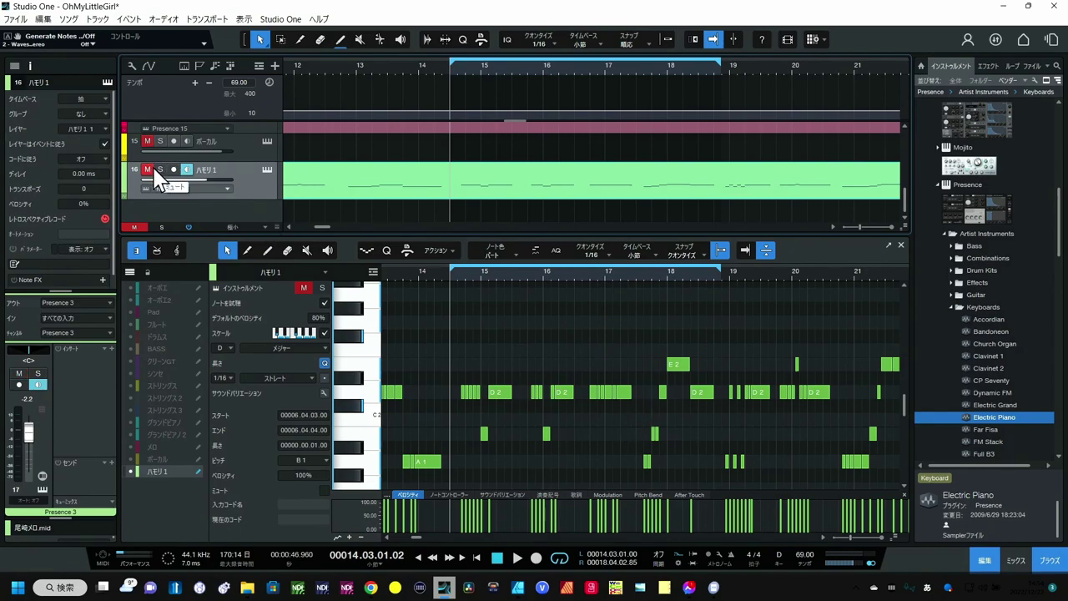
pyautogui.click(161, 170)
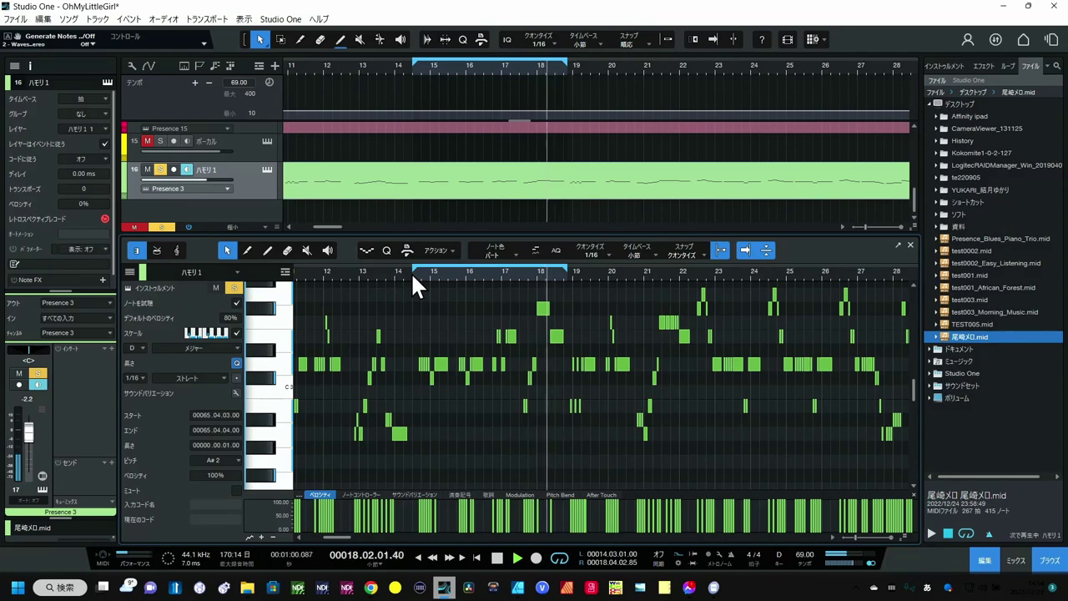
pyautogui.press('space')
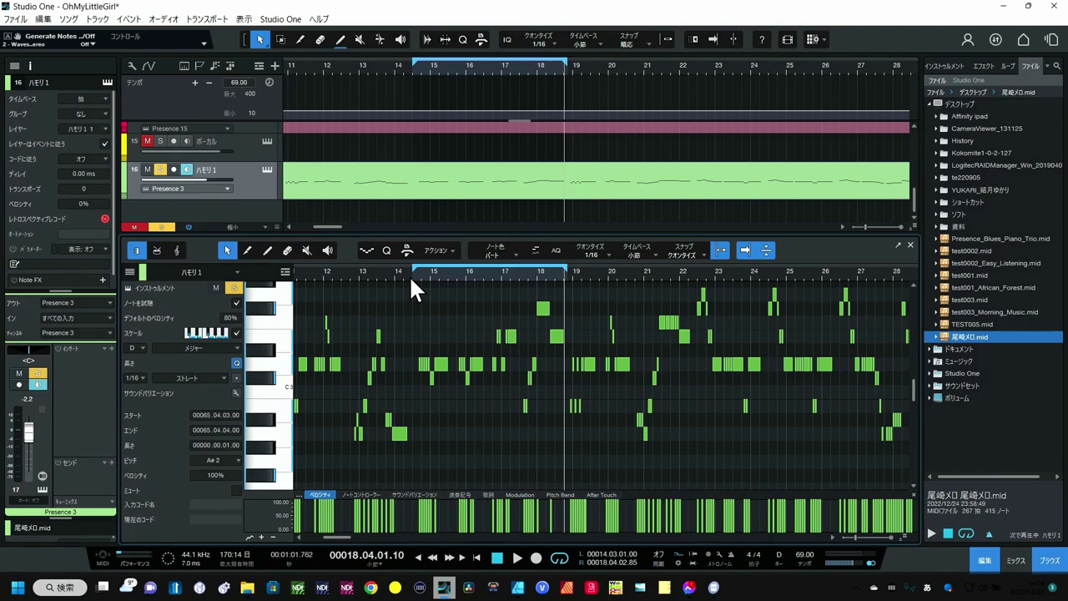
# Select all melody notes of ハモリ 1 inside the loop range, from bar 14.3 to bar 18.4
pyautogui.scroll(3, 410, 282)
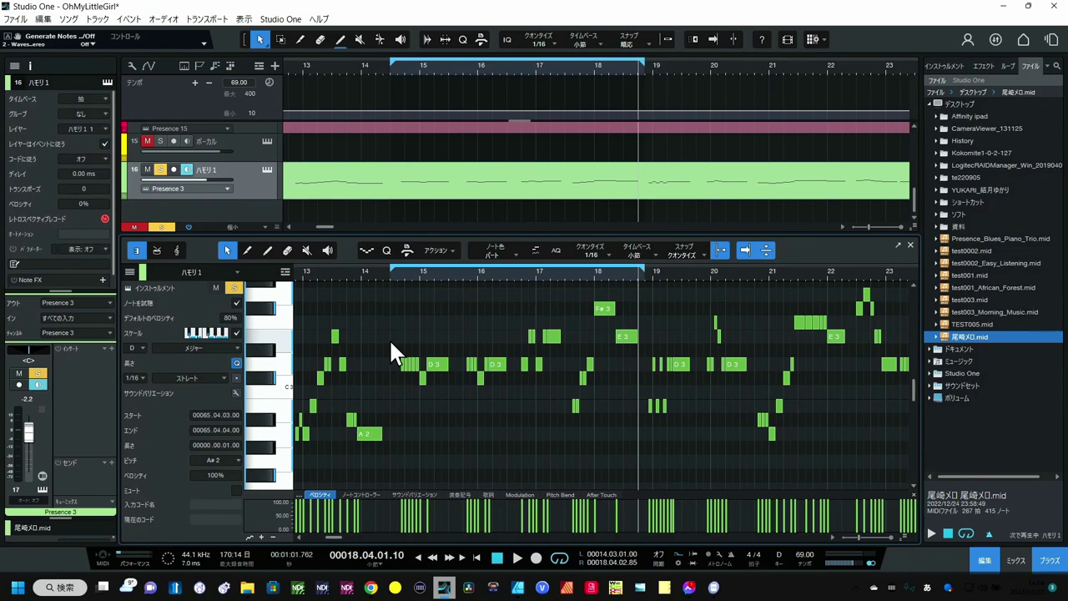
pyautogui.moveTo(386, 284); pyautogui.dragTo(634, 438)
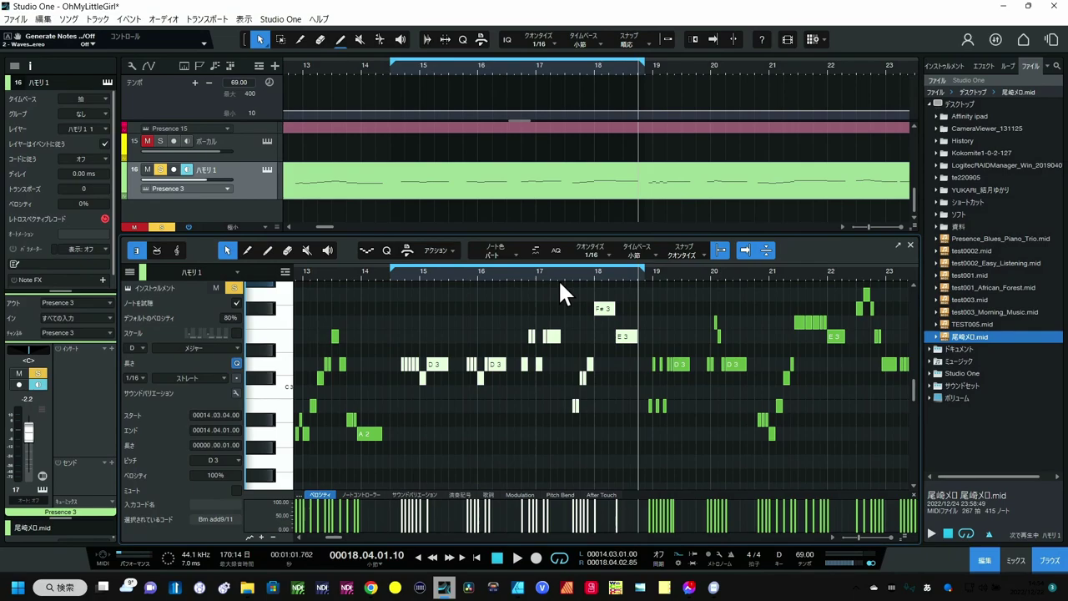
pyautogui.scroll(2, 558, 279)
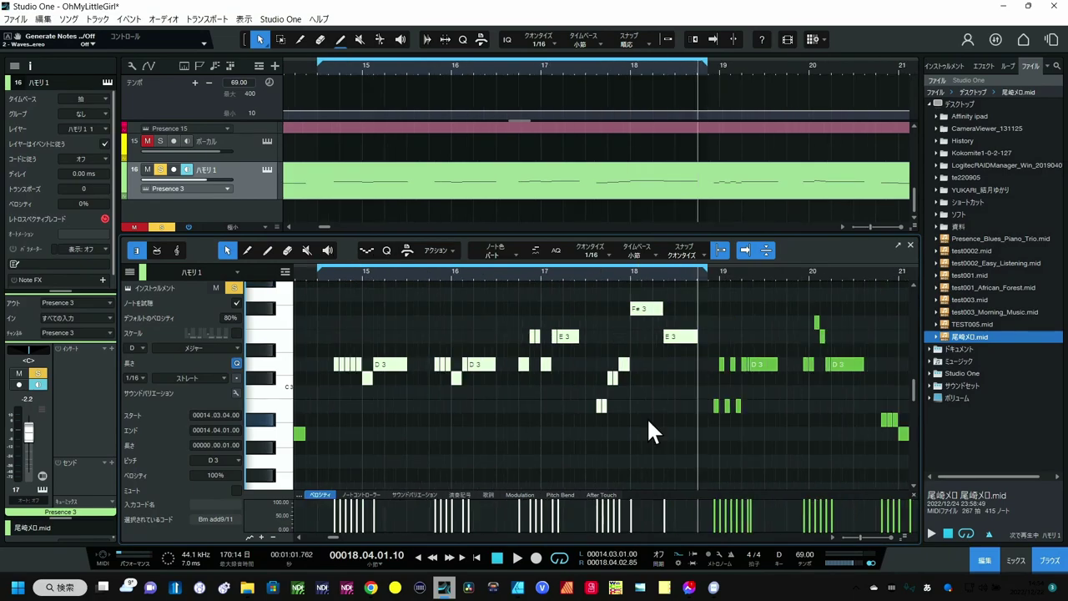
pyautogui.scroll(2, 647, 417)
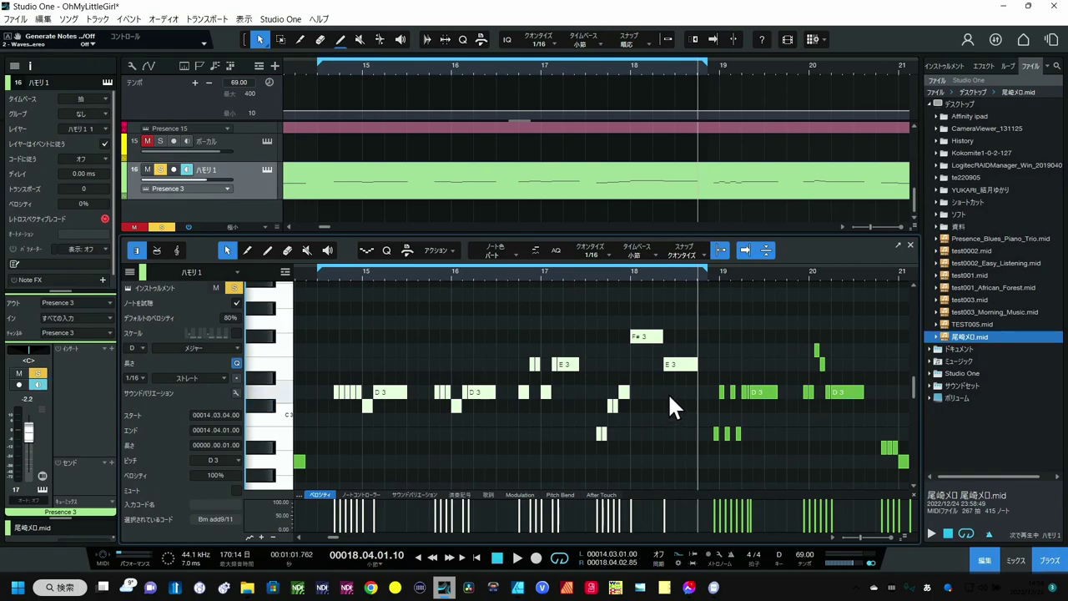
# Duplicate the selected notes four semitones higher, with D3 copied to F#3, and listen to both lines from the loop start
pyautogui.moveTo(673, 365); pyautogui.dragTo(676, 310)
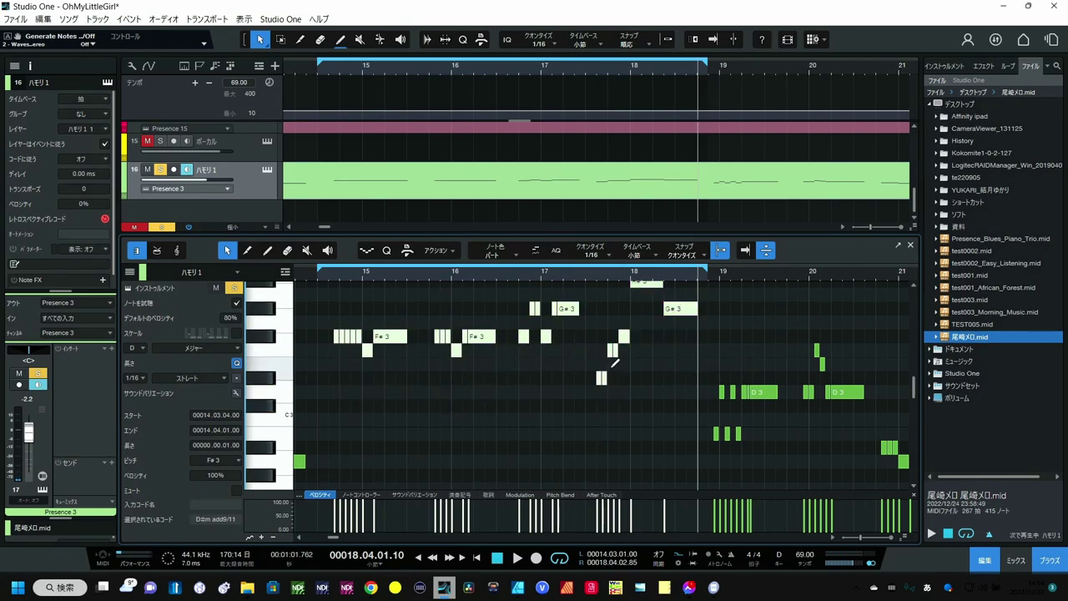
pyautogui.hotkey('ctrl', 'z')
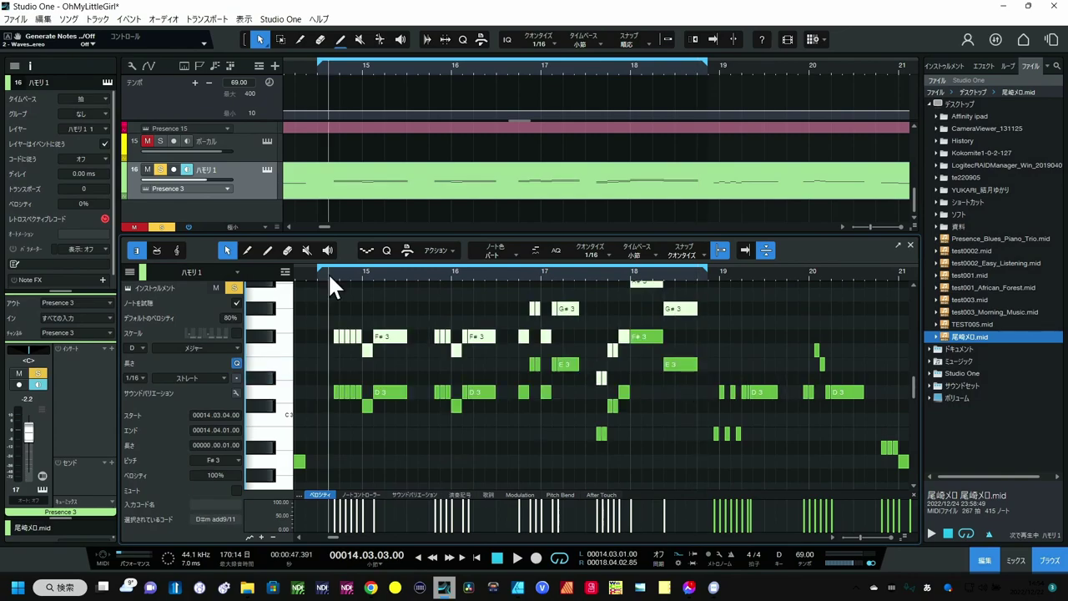
pyautogui.press('space')
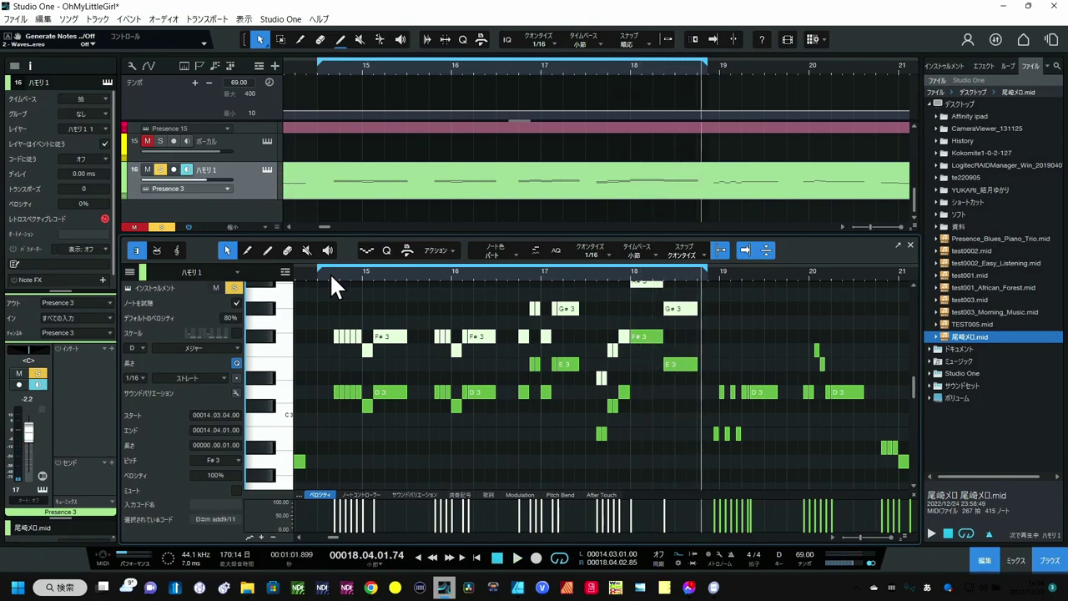
pyautogui.press('space')
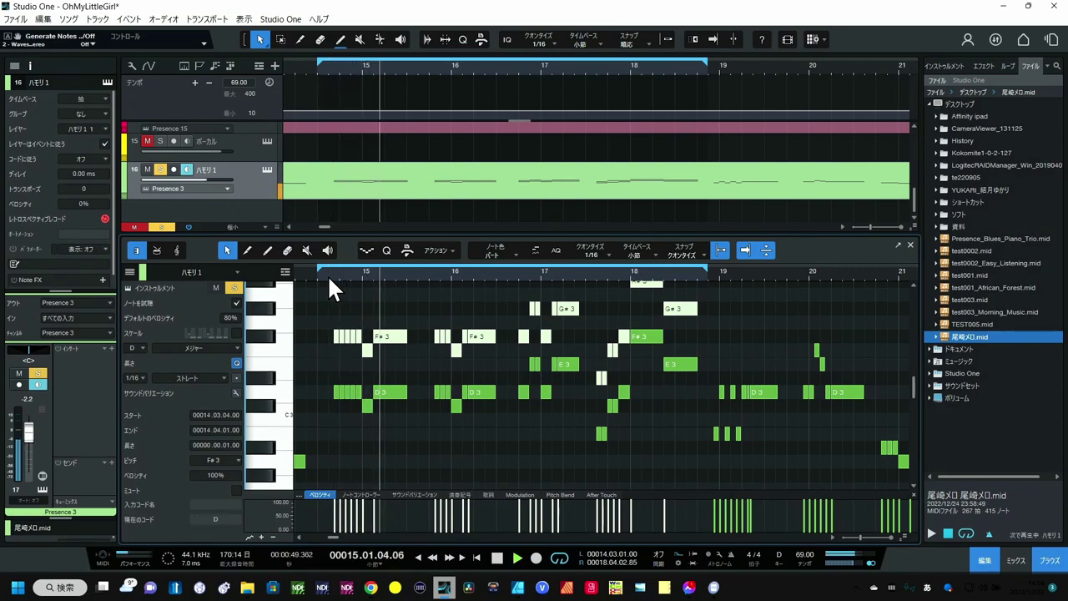
pyautogui.press('space')
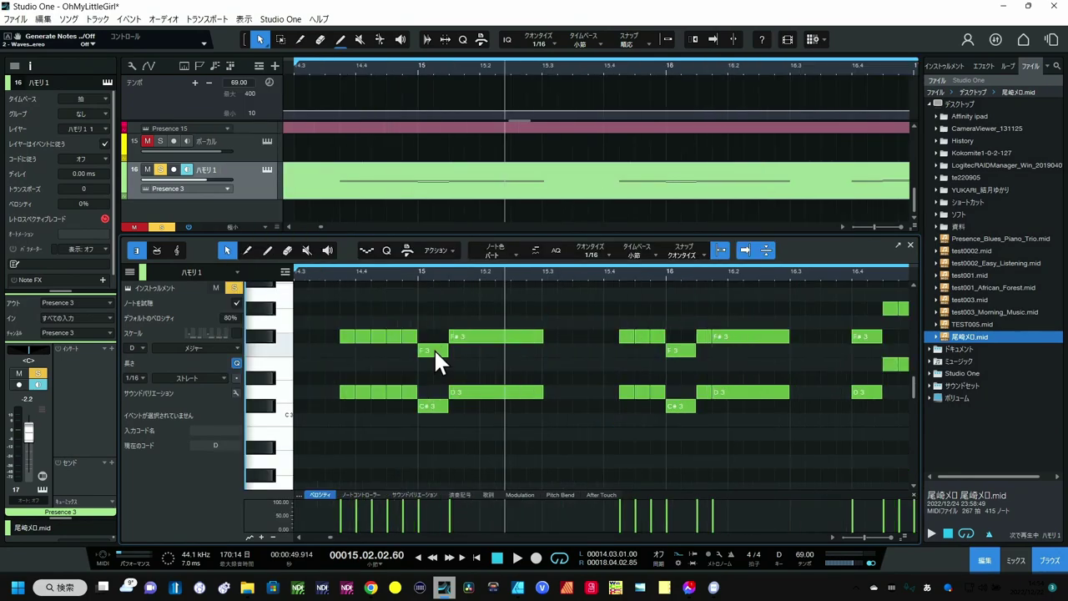
# Raise the copied F3 note at the start of bar 15 to G3 and listen from the loop start
pyautogui.click(436, 352)
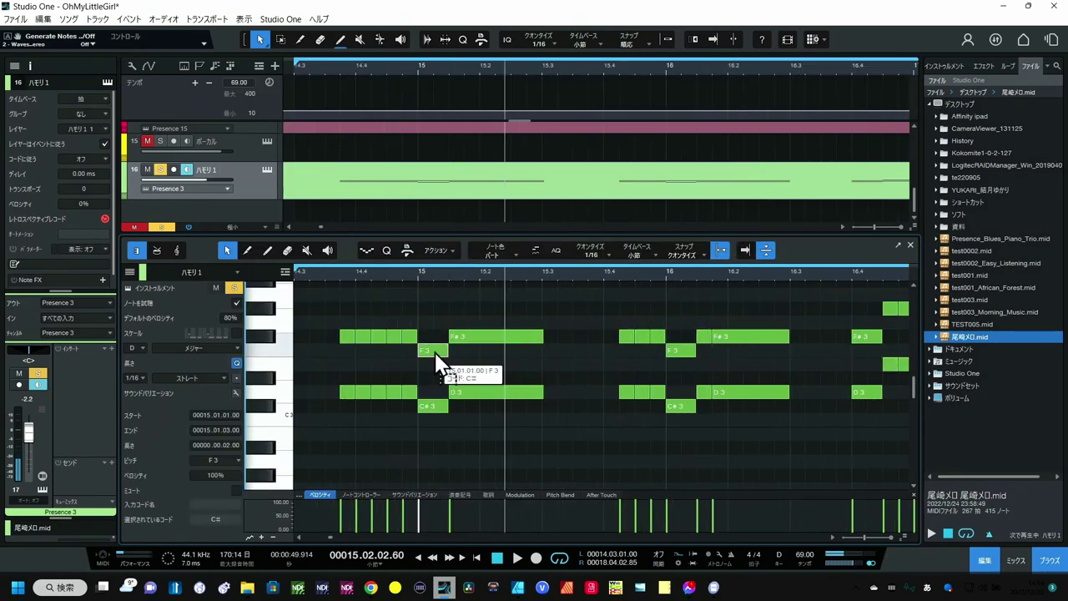
pyautogui.press('Up')
pyautogui.press('Up')
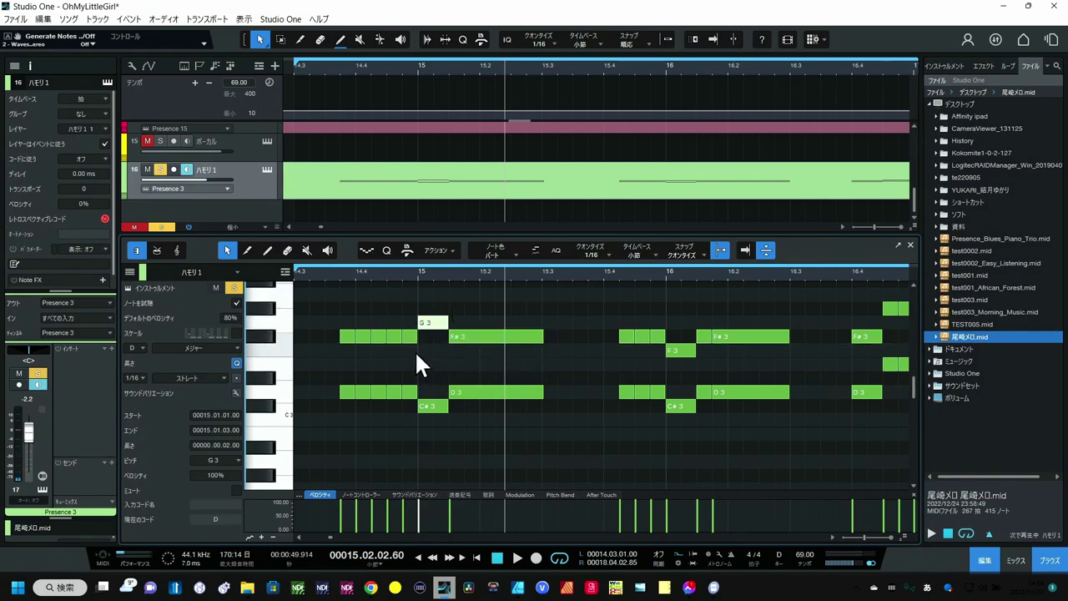
pyautogui.click(328, 272)
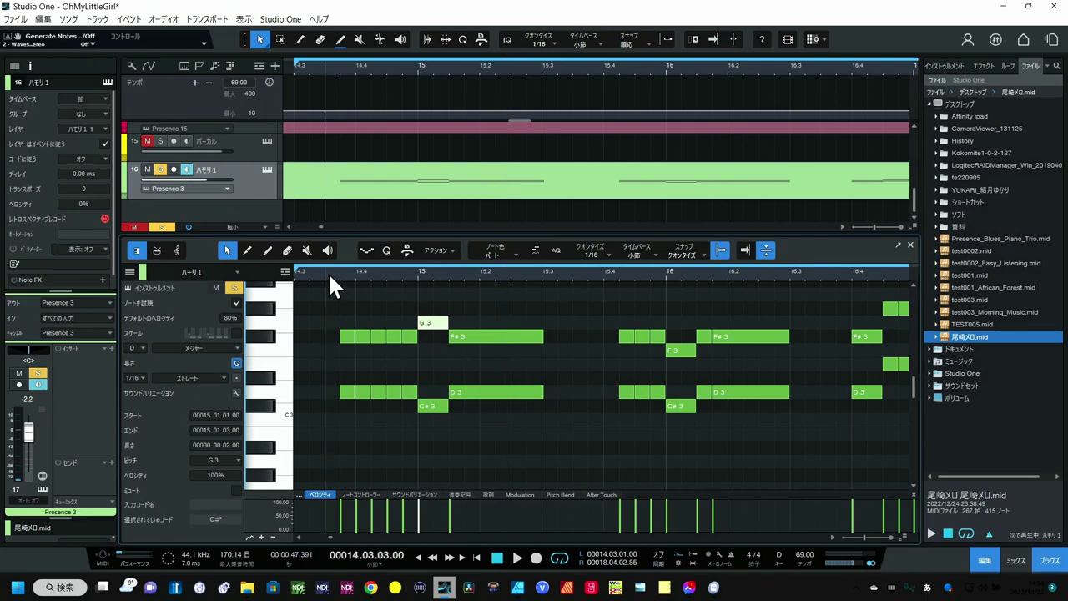
pyautogui.press('space')
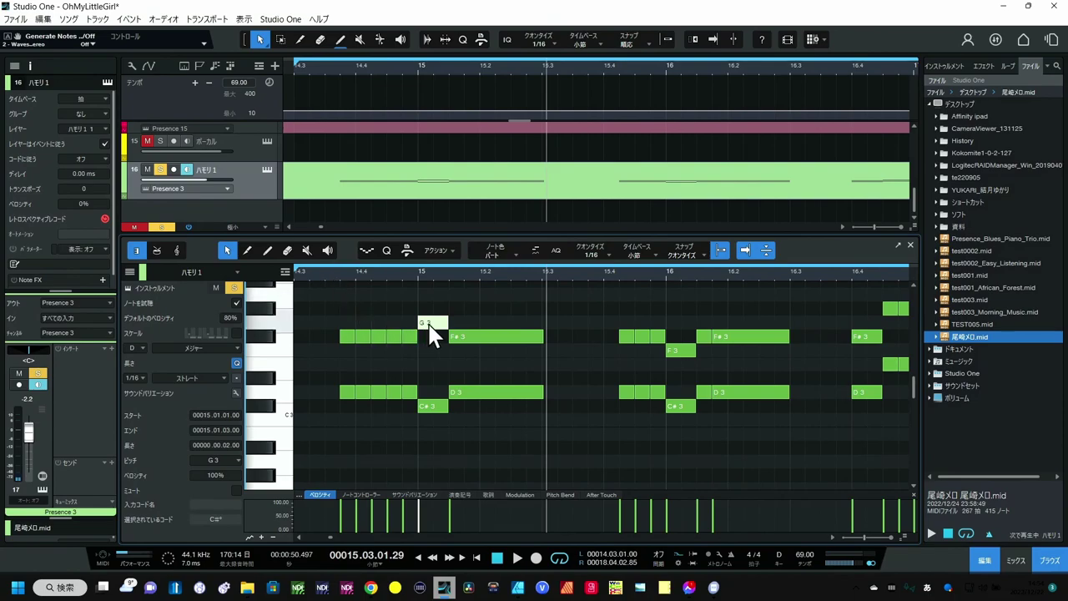
# Try the edited bar 15 note at F#3, listen from the loop start, and return it to F3
pyautogui.moveTo(430, 324); pyautogui.dragTo(429, 337)
pyautogui.click(325, 273)
pyautogui.press('space')
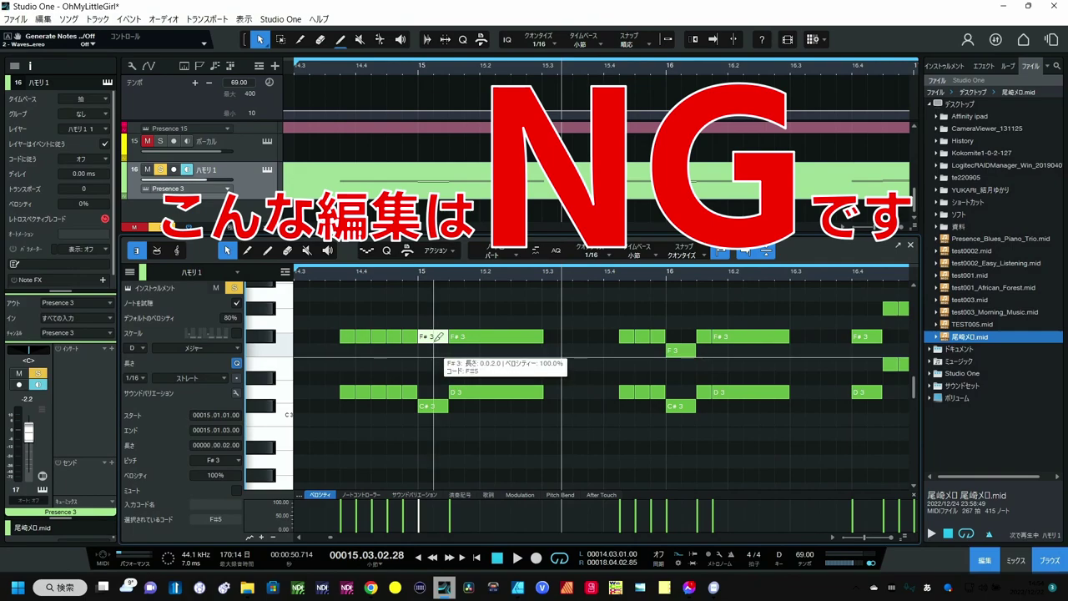
pyautogui.moveTo(433, 340); pyautogui.dragTo(414, 351)
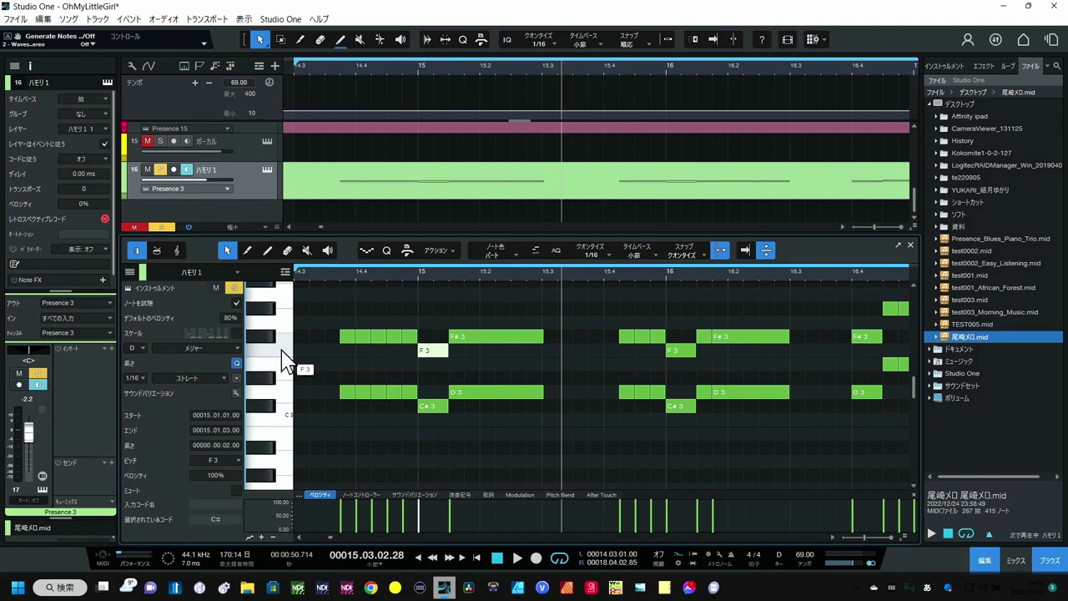
# Undo the duplicated harmony line with its note edits and listen to the original melody from the loop start
pyautogui.scroll(-5, 322, 358)
pyautogui.moveTo(318, 345); pyautogui.dragTo(453, 346)
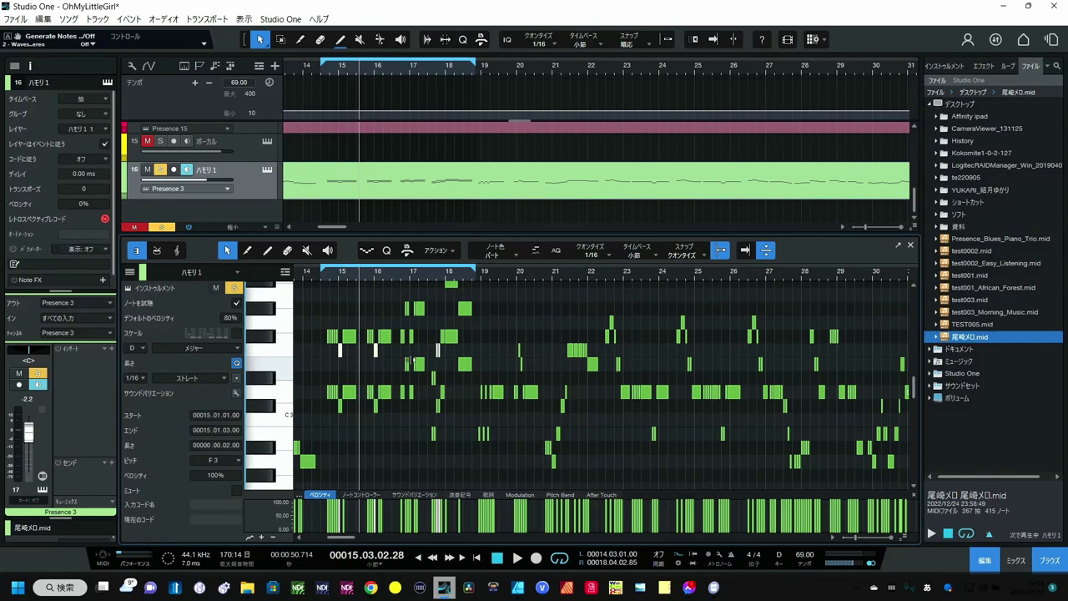
pyautogui.press('e')
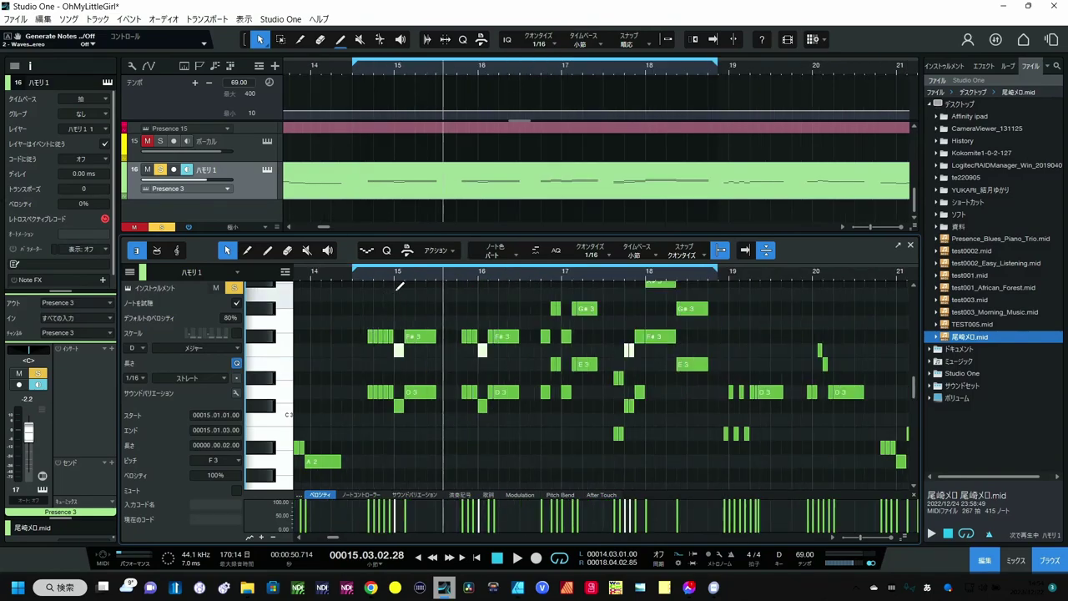
pyautogui.hotkey('ctrl', 'z')
pyautogui.hotkey('ctrl', 'z')
pyautogui.hotkey('ctrl', 'z')
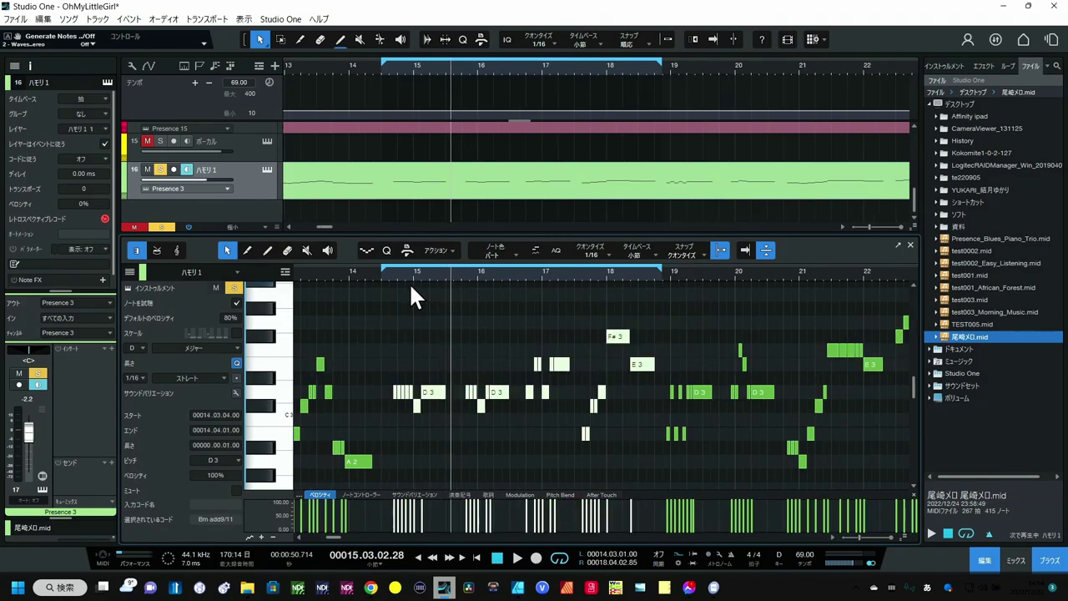
pyautogui.click(383, 273)
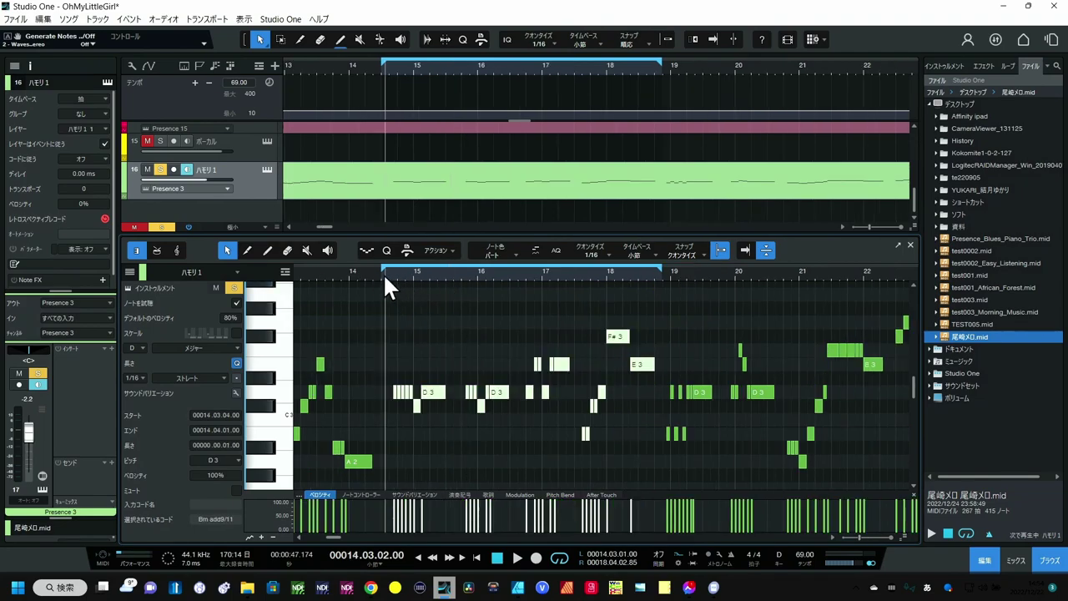
pyautogui.press('space')
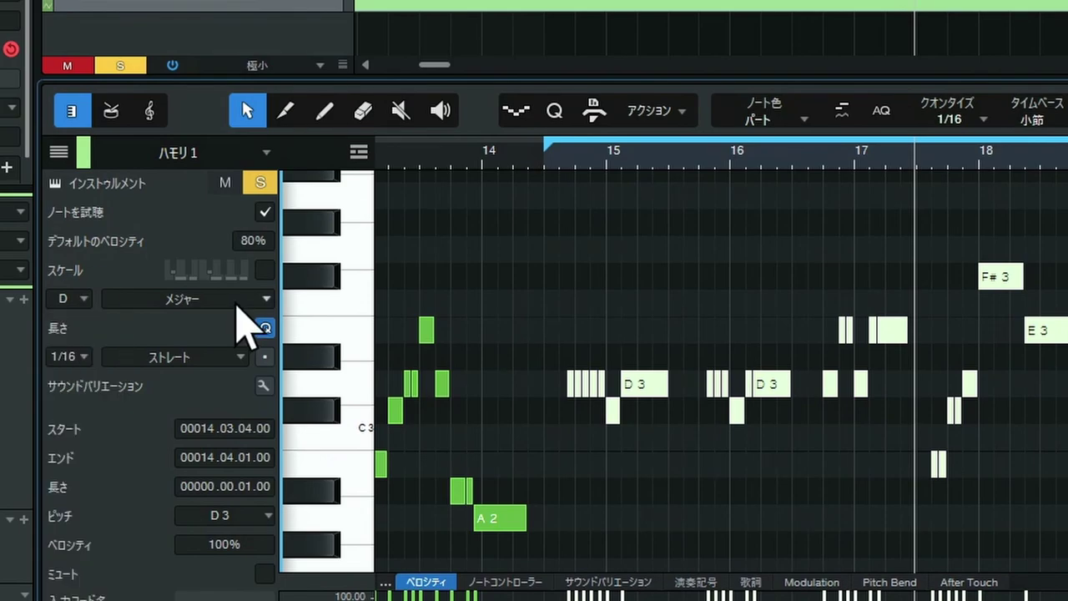
# Set the editor scale of ハモリ 1 to D メジャー and enable it
pyautogui.click(272, 301)
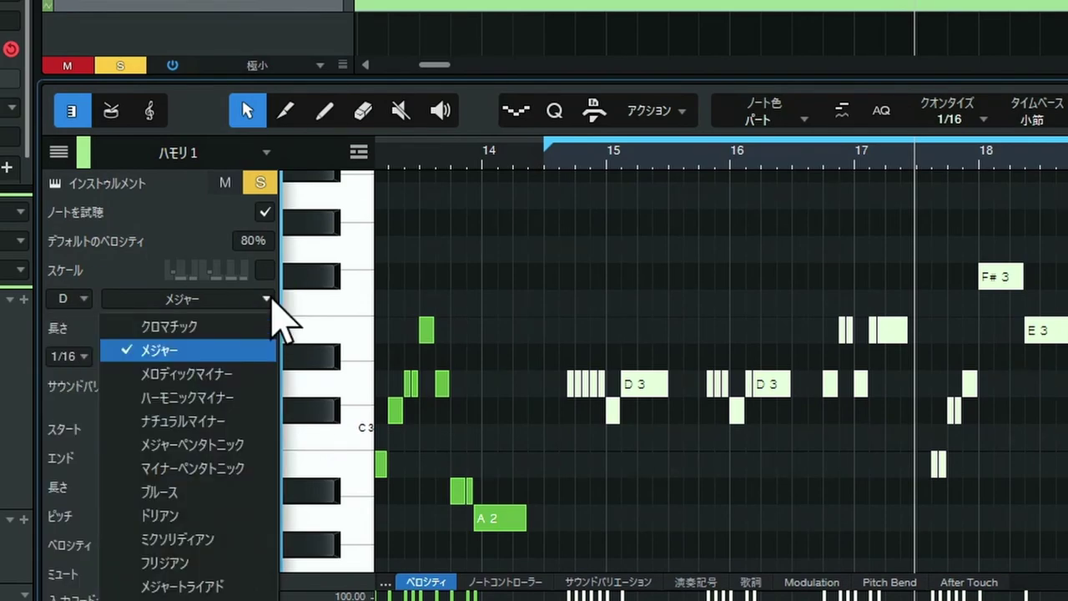
pyautogui.click(221, 353)
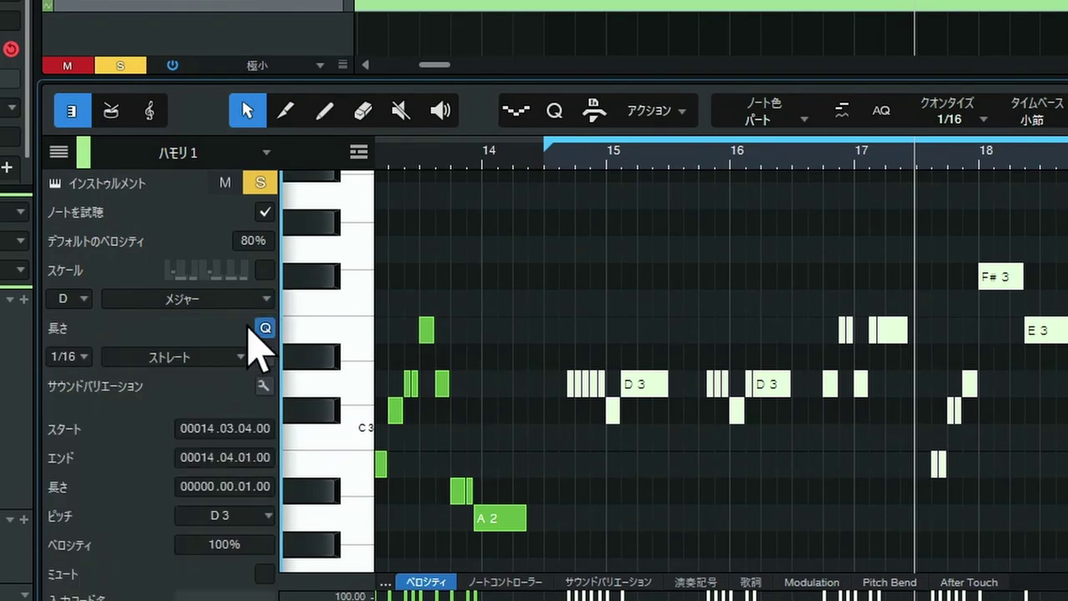
pyautogui.click(264, 272)
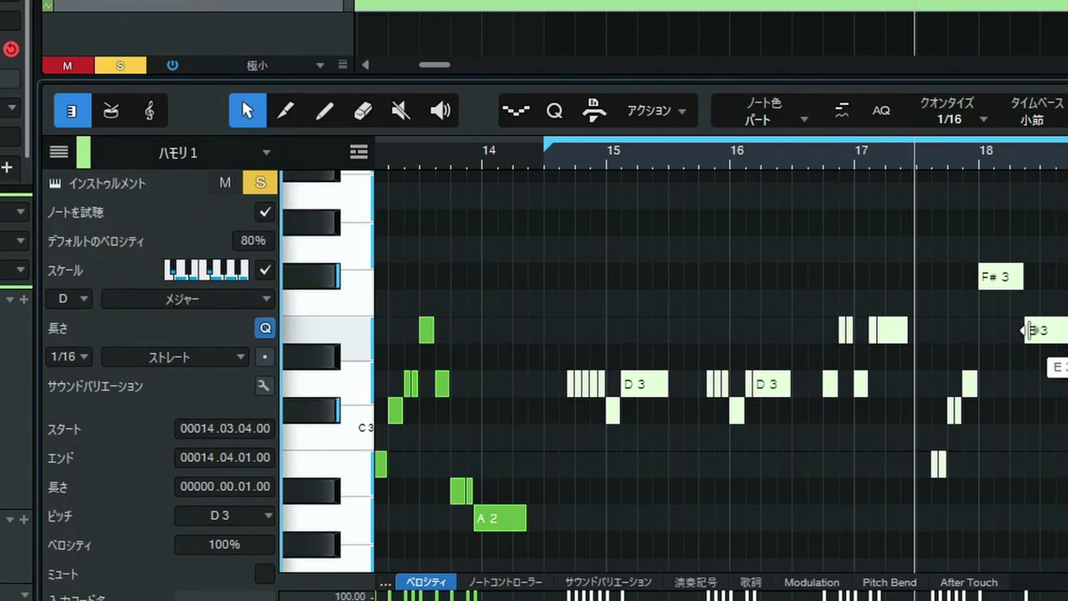
# Duplicate the selected melody notes a third higher within the scale, with D3 copied to F#3, keeping the originals, and play the loop
pyautogui.moveTo(706, 382); pyautogui.dragTo(705, 283)
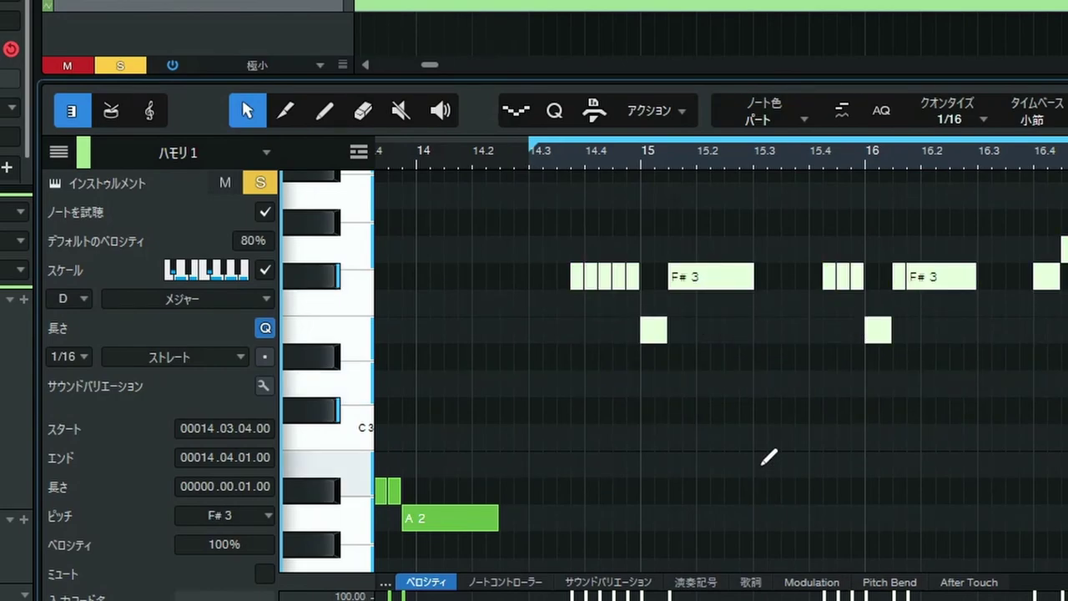
pyautogui.hotkey('ctrl', 'z')
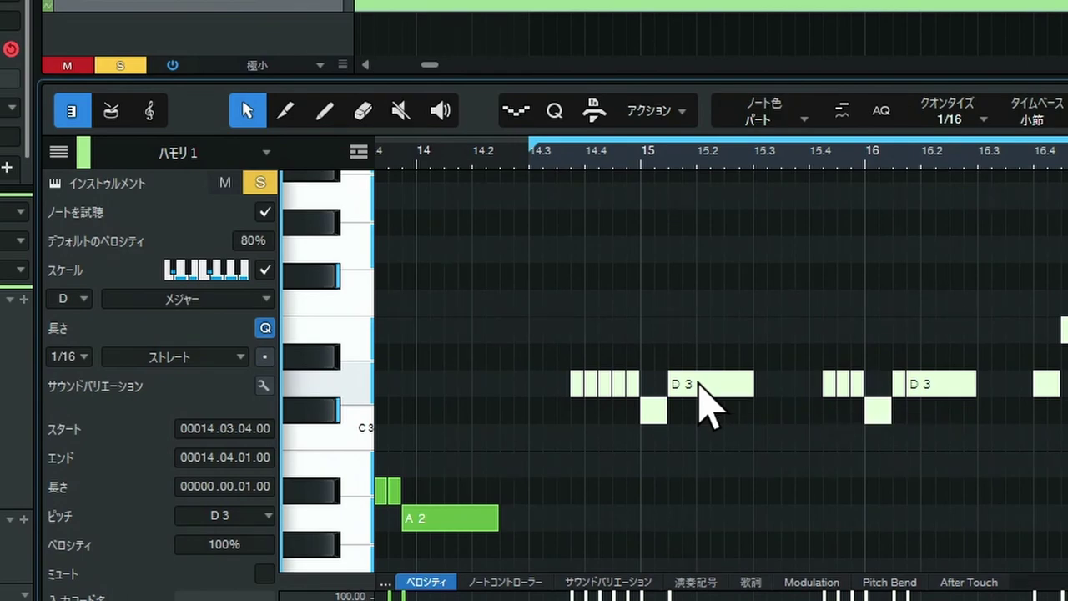
pyautogui.moveTo(699, 386); pyautogui.dragTo(705, 278)
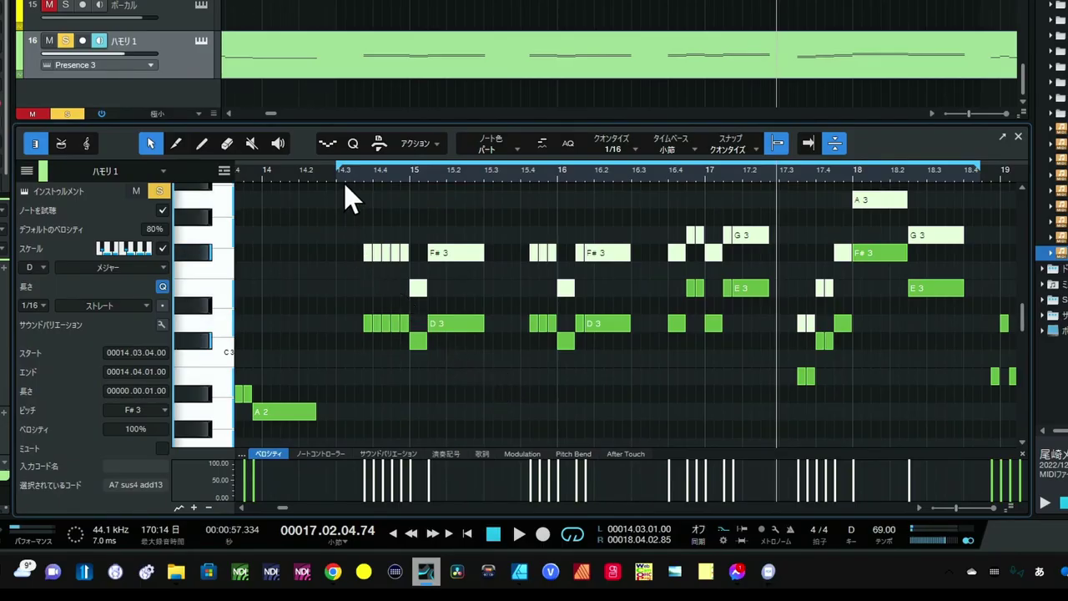
pyautogui.click(351, 175)
pyautogui.press('space')
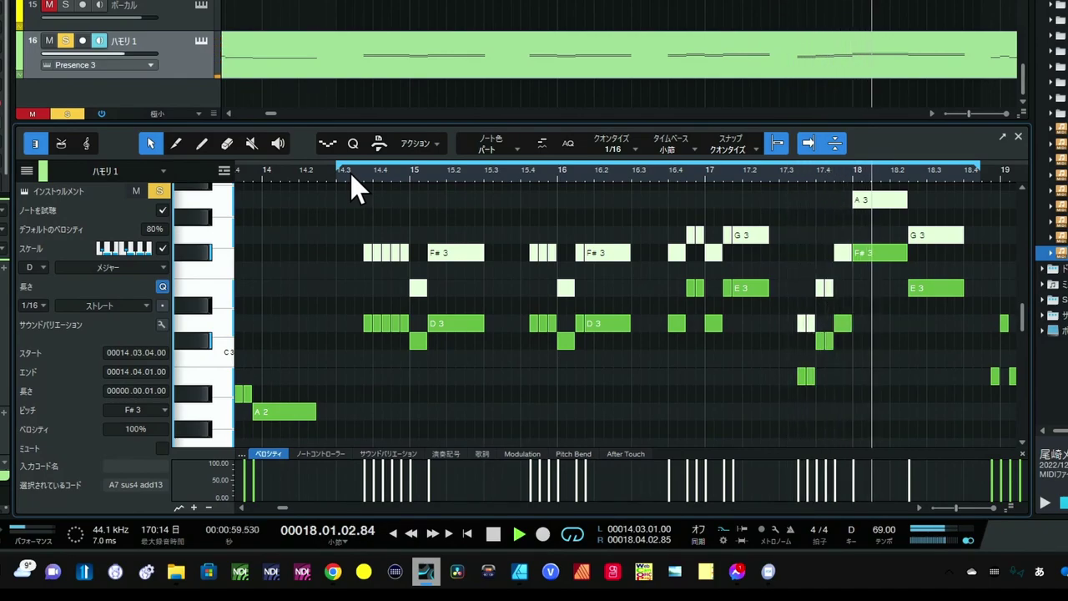
pyautogui.press('space')
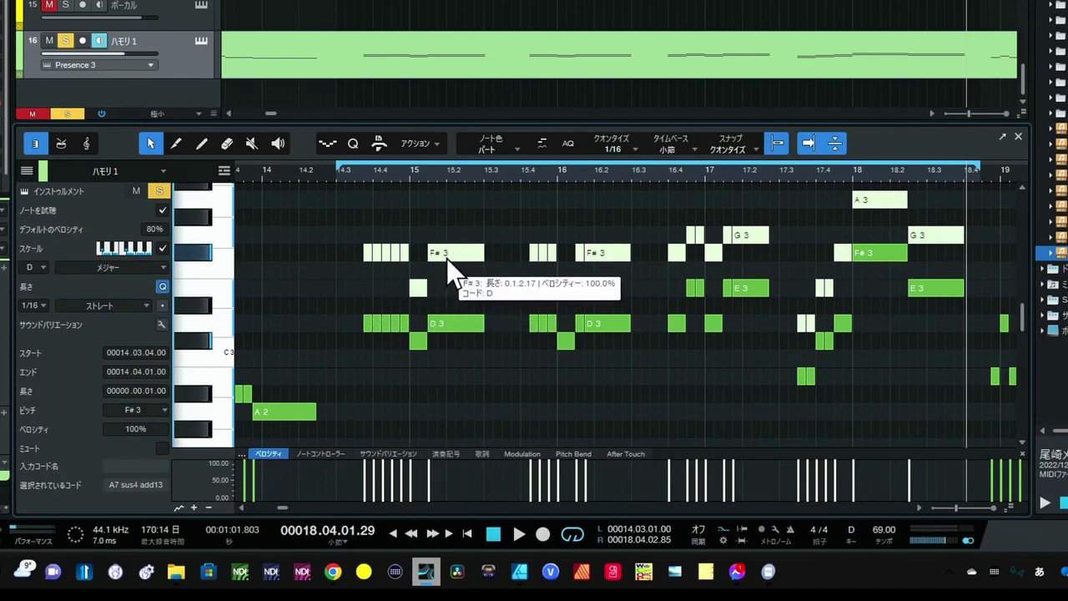
# Raise the selected harmony notes within the scale so the F#3 notes become A3, and play the loop
pyautogui.moveTo(448, 260); pyautogui.dragTo(448, 208)
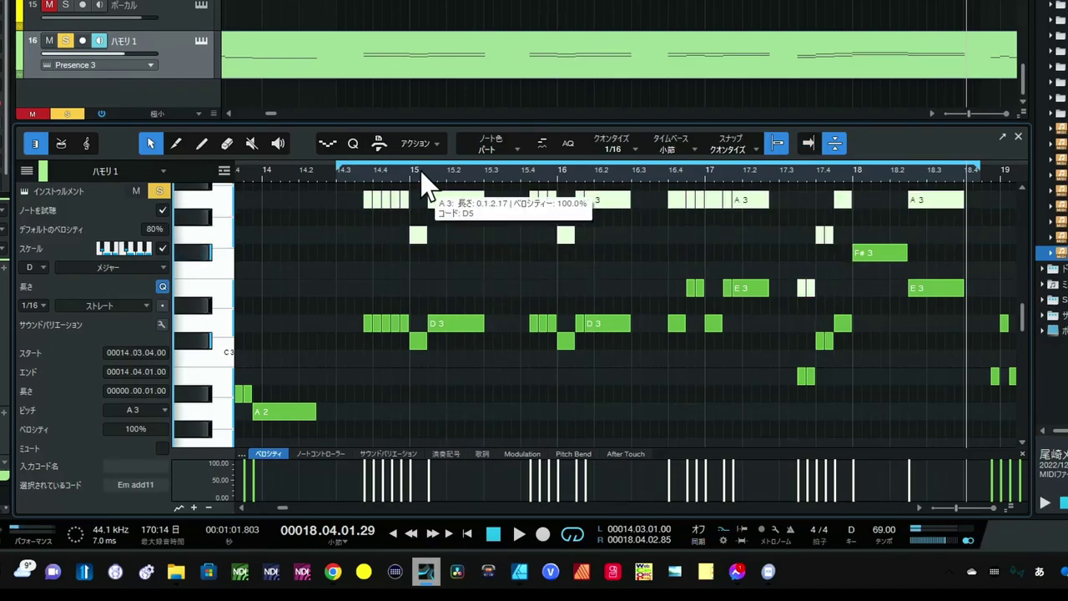
pyautogui.click(353, 178)
pyautogui.press('space')
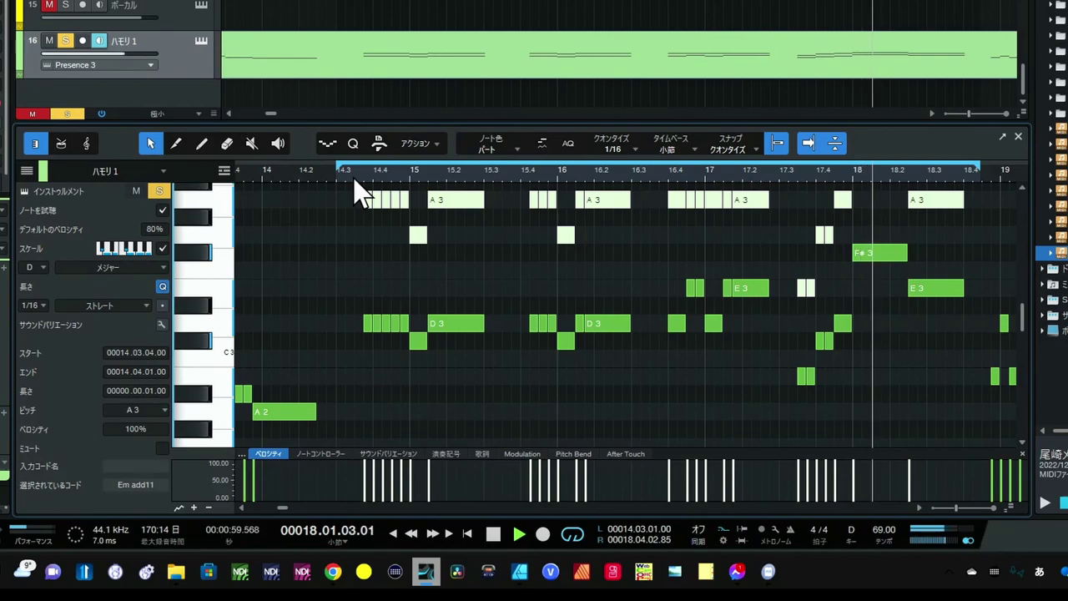
pyautogui.press('space')
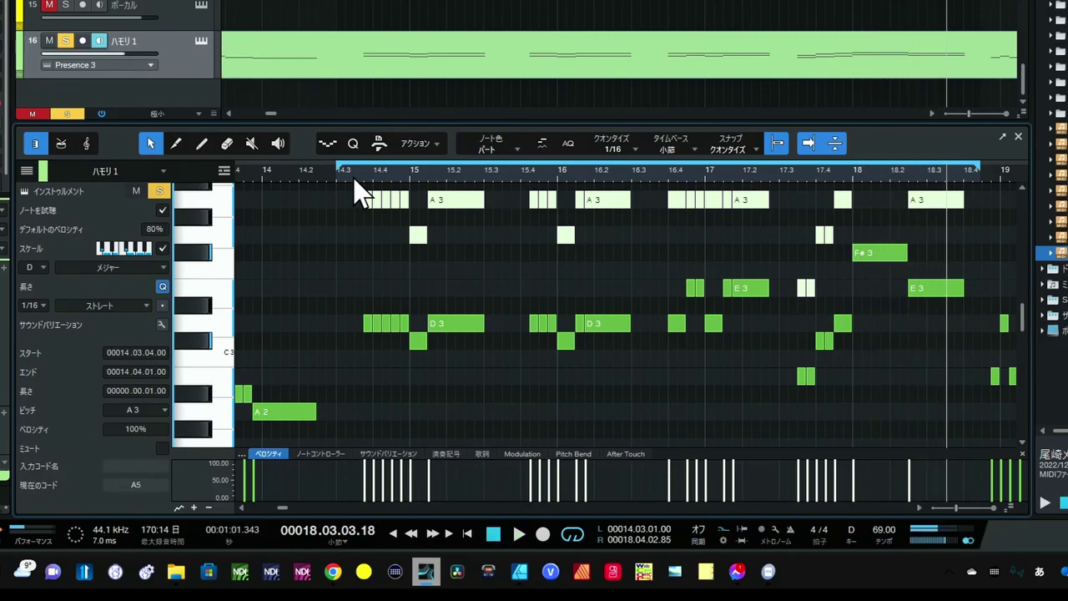
# Raise the selected harmony notes from A3 through A#3 and B3 to C#4, listening to the loop between shifts
pyautogui.press('Up')
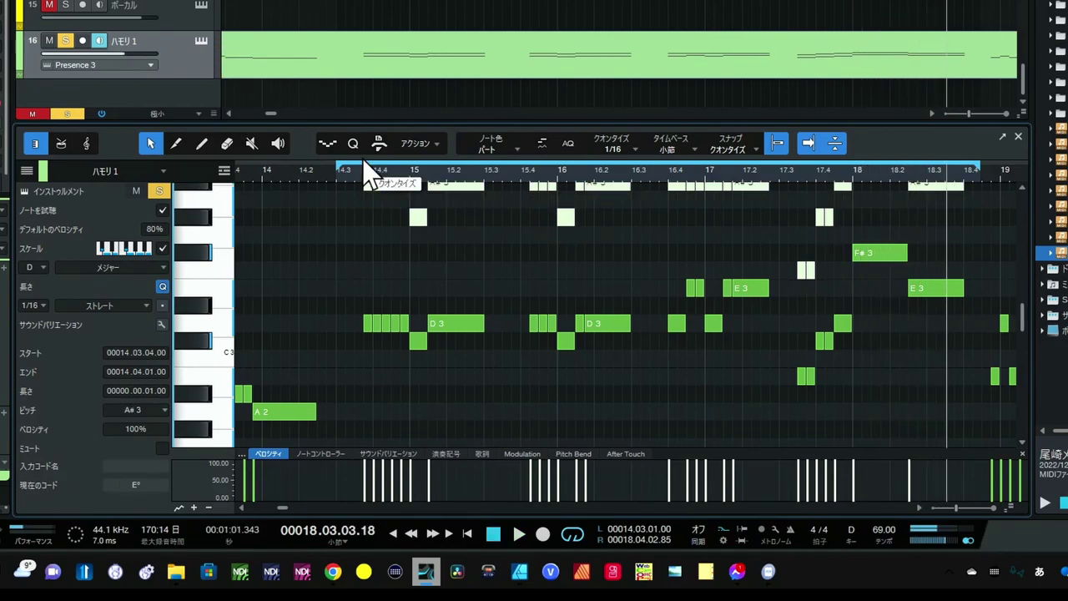
pyautogui.click(361, 170)
pyautogui.press('space')
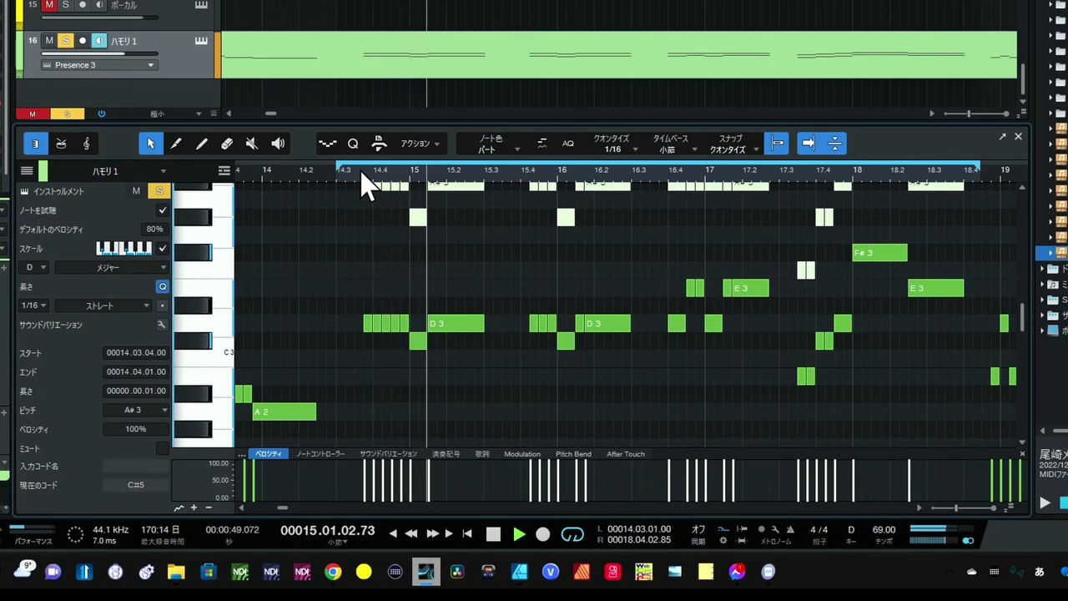
pyautogui.press('Up')
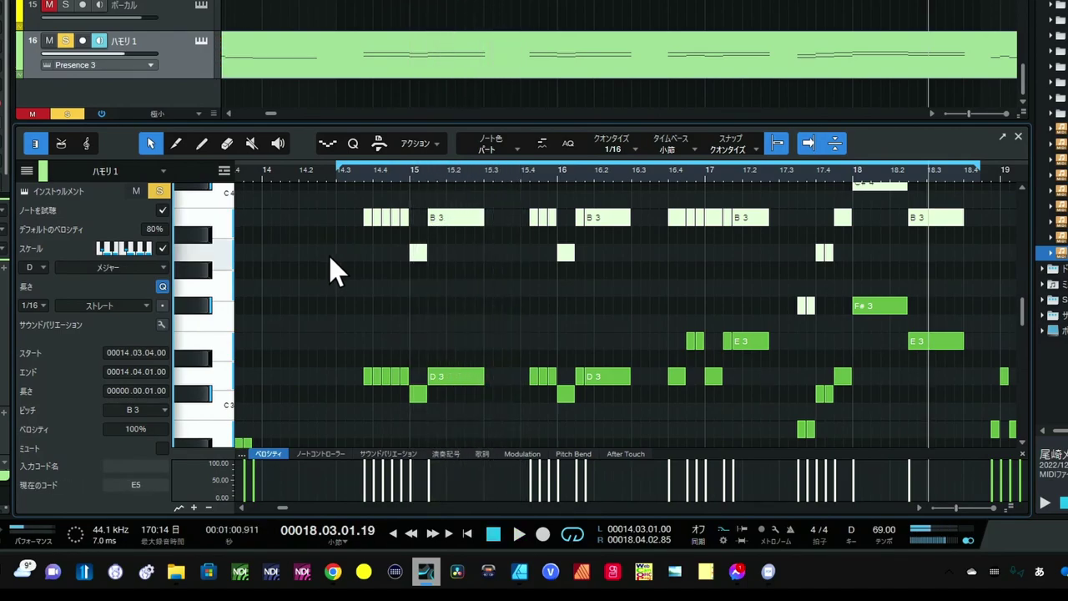
pyautogui.press('Up')
pyautogui.press('Up')
pyautogui.press('space')
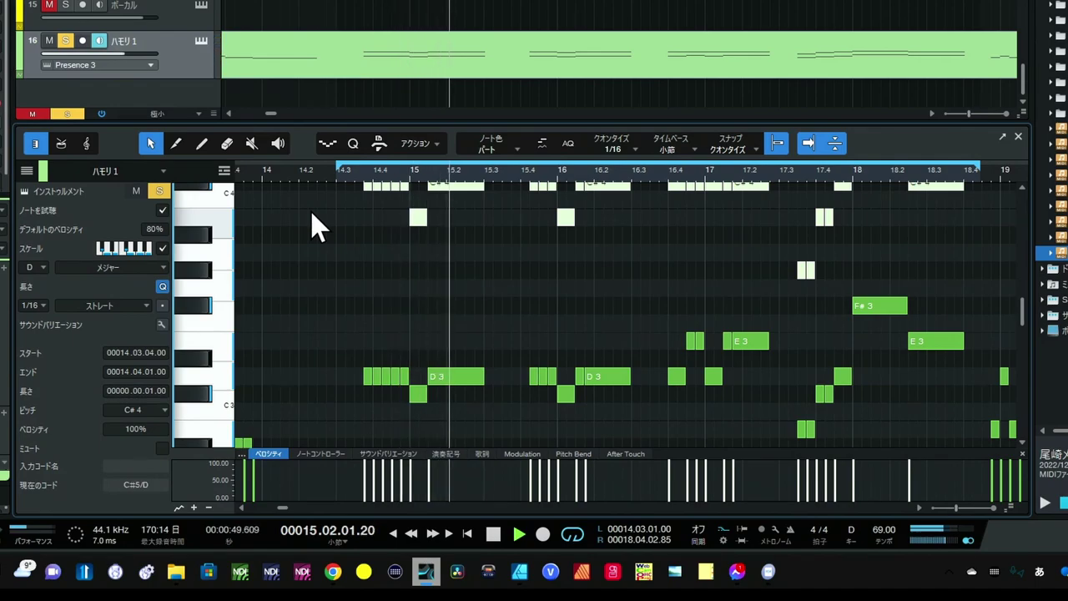
# Raise the selected harmony notes one more semitone from C#4 to D4 and play the loop
pyautogui.press('space')
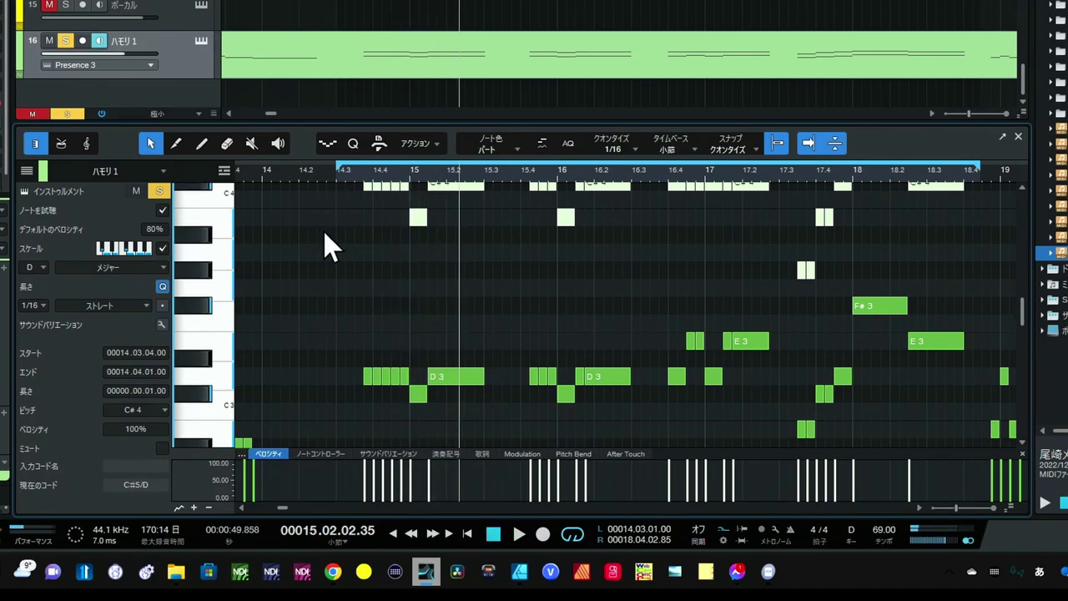
pyautogui.press('Up')
pyautogui.press('space')
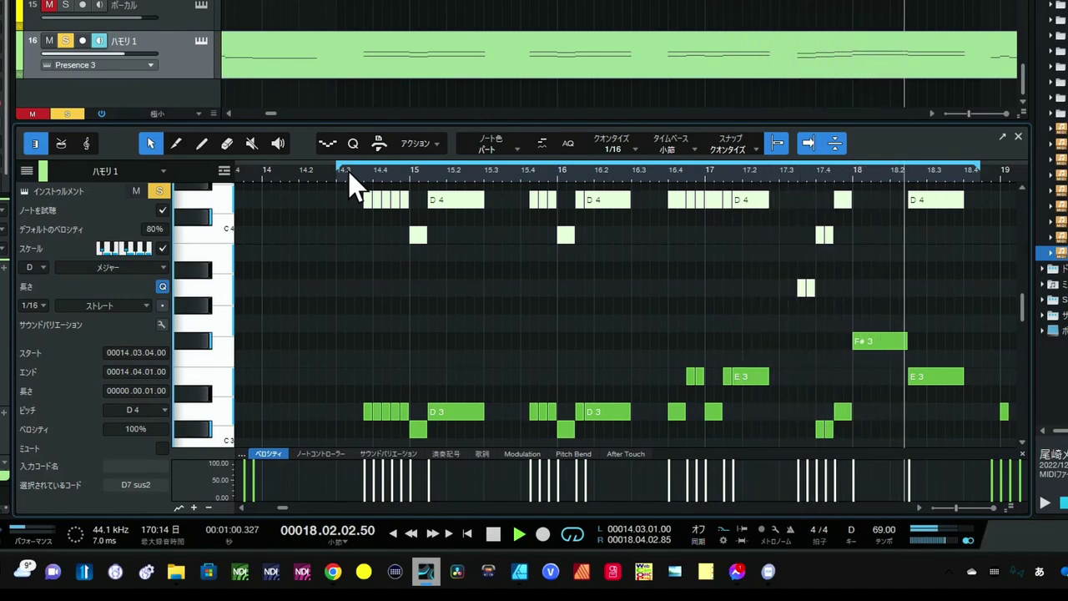
pyautogui.press('space')
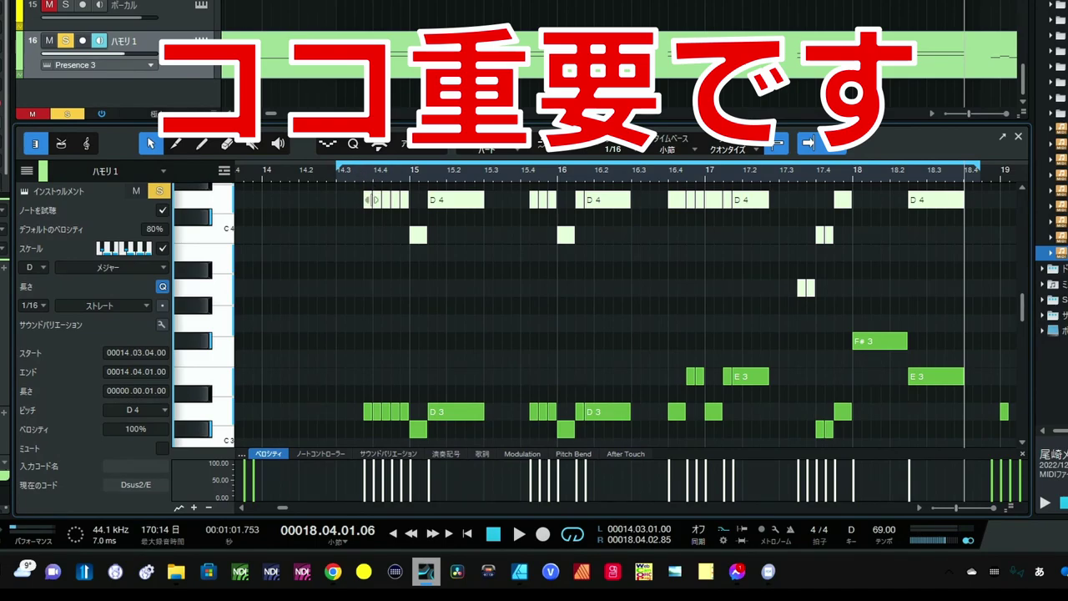
# Delete the selected upper harmony notes of bars 14 to 18, keeping the original melody, and place the playhead near bar 14.4
pyautogui.scroll(1, 389, 268)
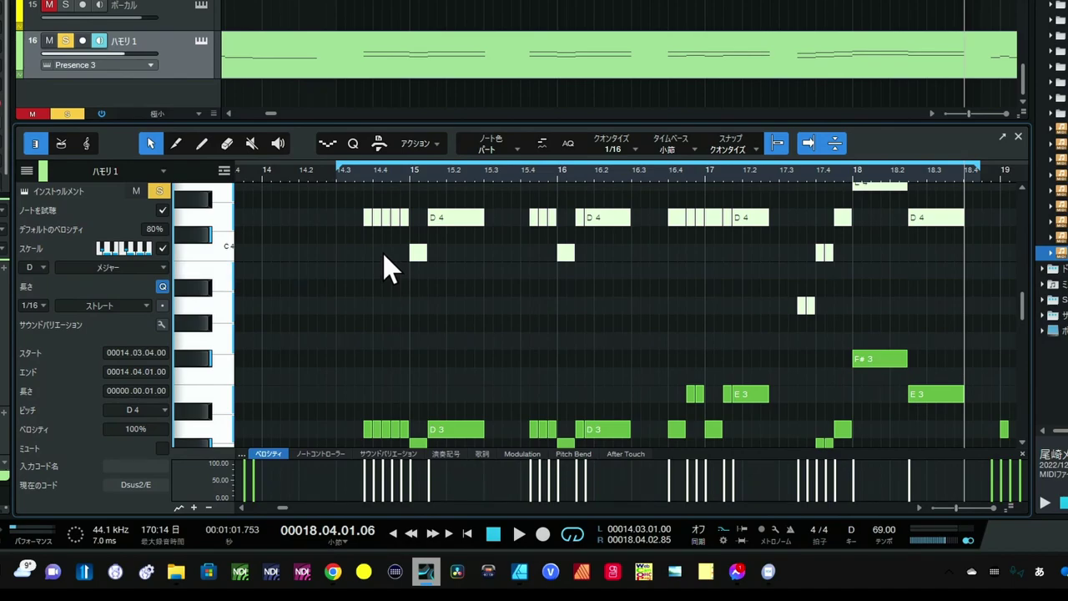
pyautogui.press('Delete')
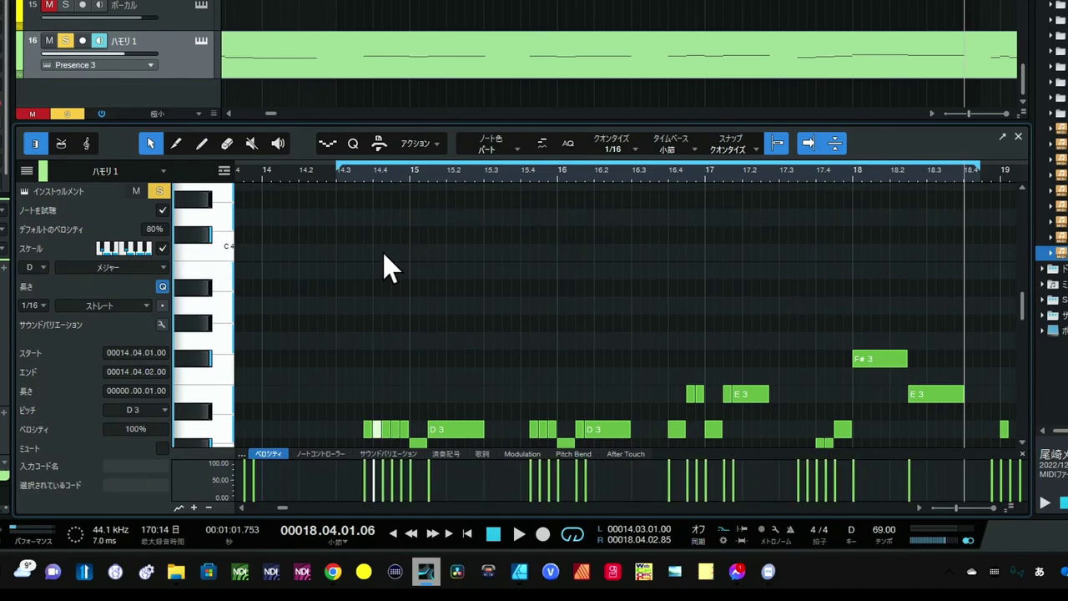
pyautogui.scroll(-1, 412, 196)
pyautogui.click(385, 175)
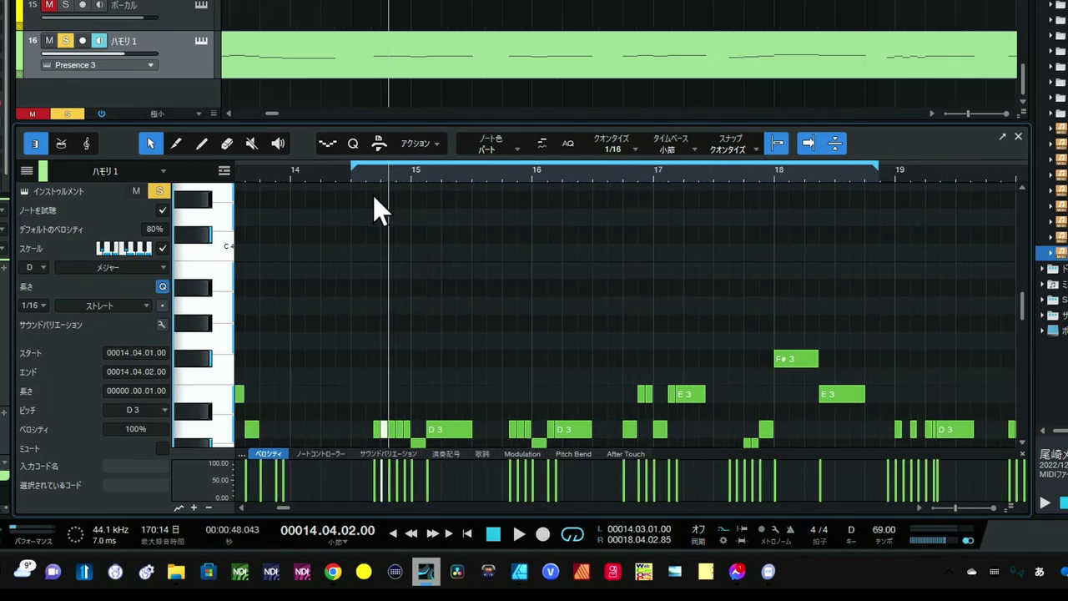
pyautogui.scroll(-3, 373, 195)
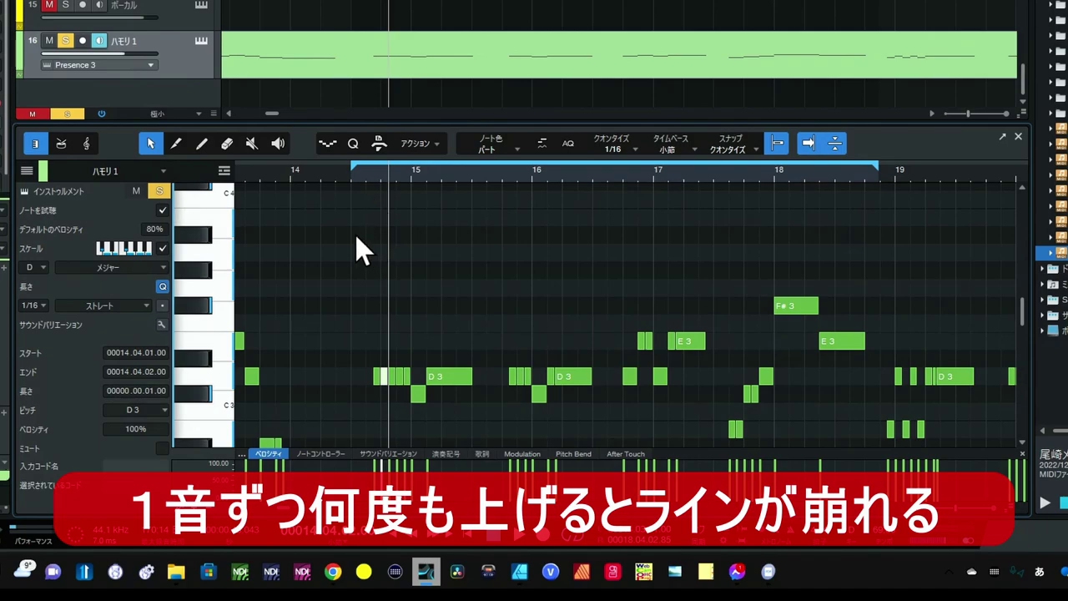
# Try duplicating the melody notes of bars 14 to 18 a fifth higher, D3 to A3, play them, and undo the copy
pyautogui.moveTo(358, 227); pyautogui.dragTo(860, 438)
pyautogui.scroll(-2, 856, 430)
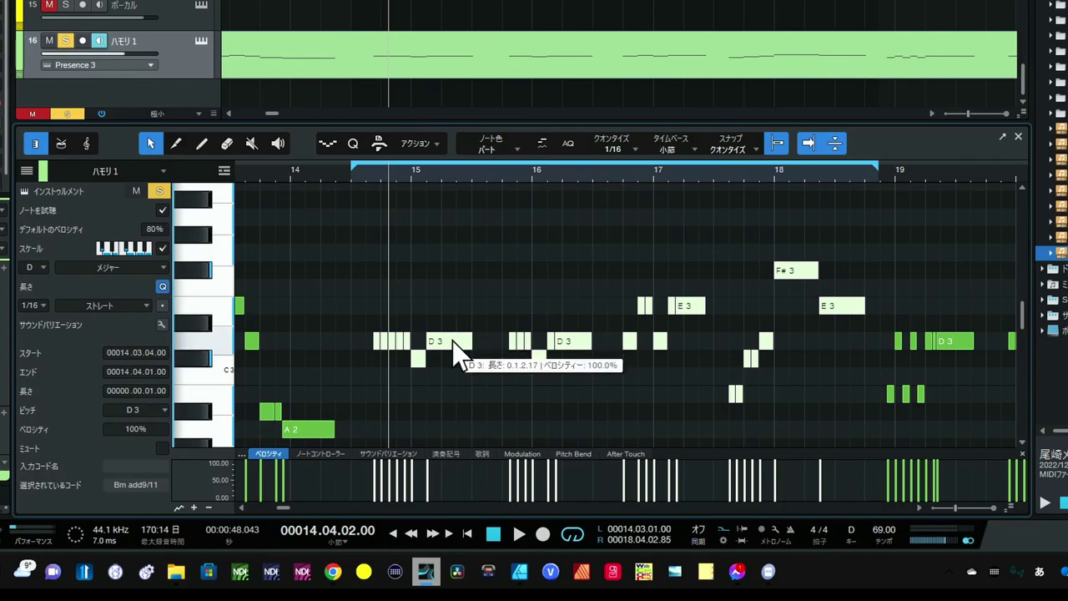
pyautogui.moveTo(452, 339); pyautogui.dragTo(464, 224)
pyautogui.click(366, 175)
pyautogui.press('space')
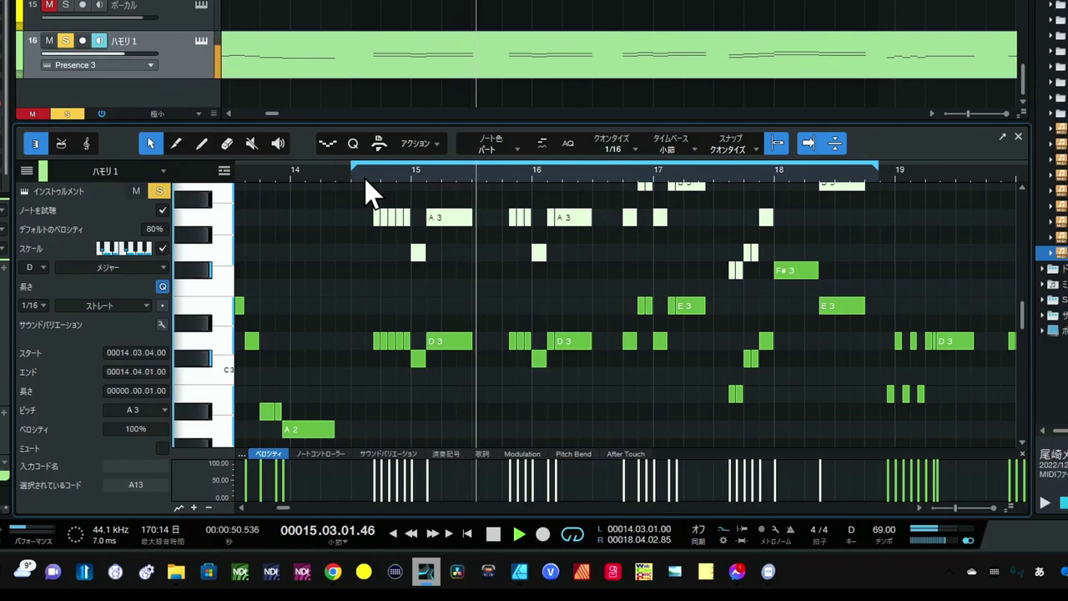
pyautogui.hotkey('ctrl', 'z')
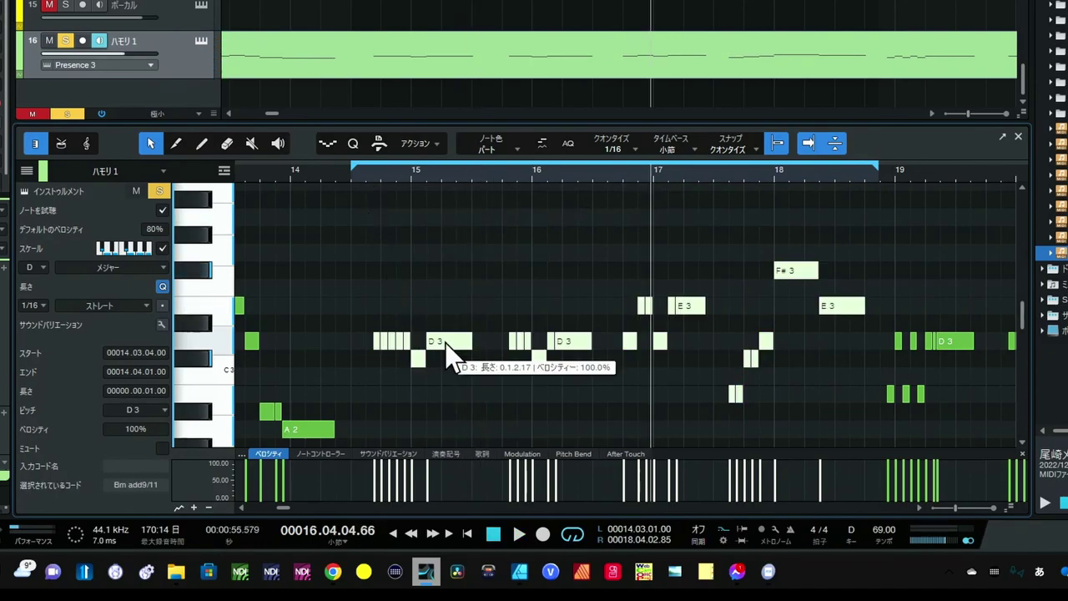
# Try duplicating the selected melody notes a fourth lower, D3 to A2, play them, and undo the copy
pyautogui.moveTo(448, 346); pyautogui.dragTo(446, 410)
pyautogui.doubleClick(361, 177)
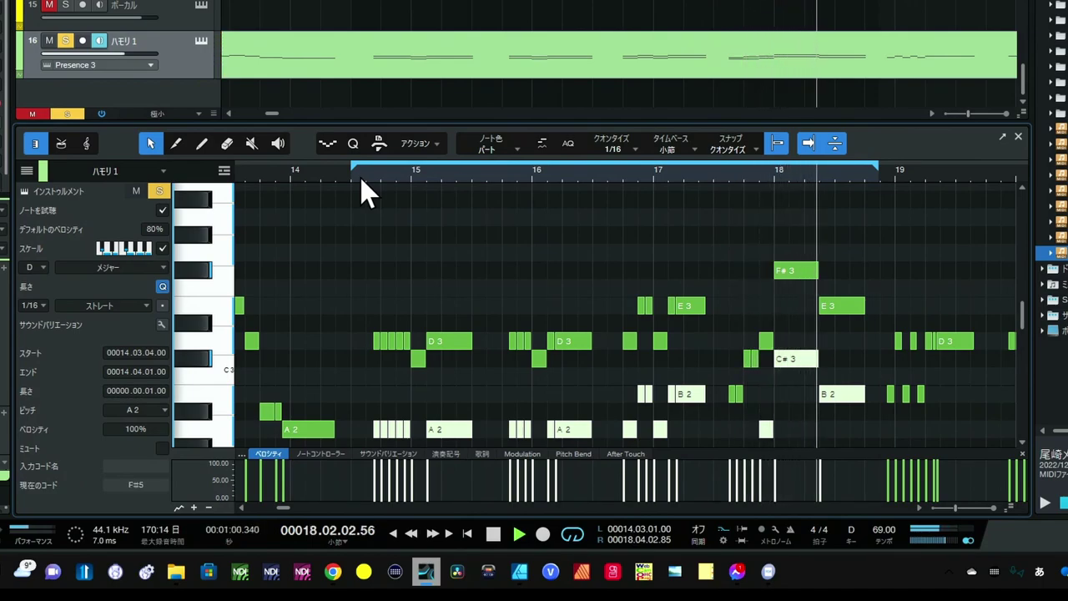
pyautogui.press('space')
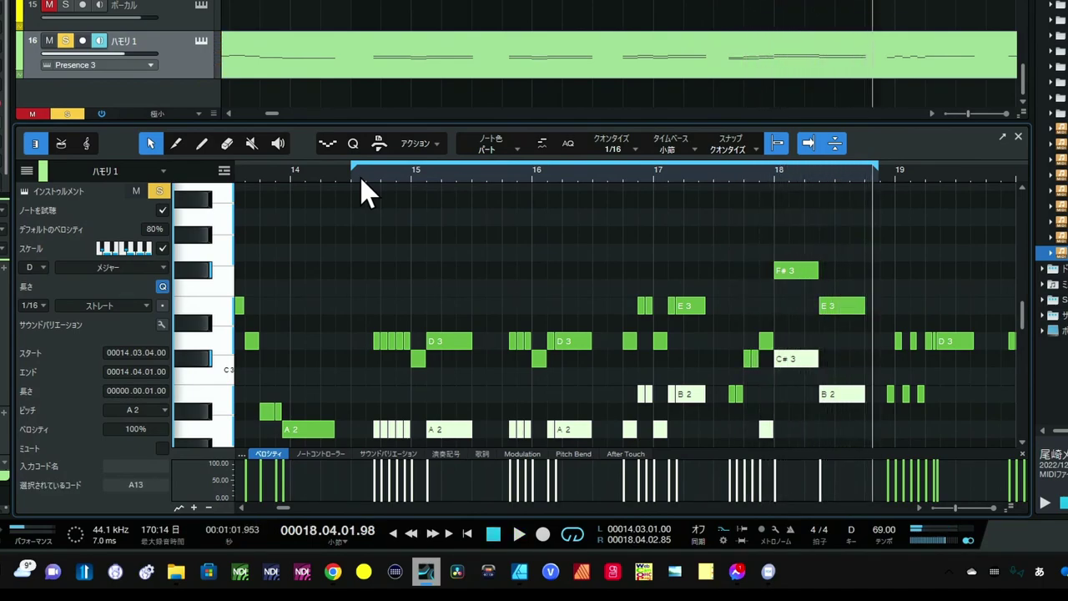
pyautogui.hotkey('ctrl', 'z')
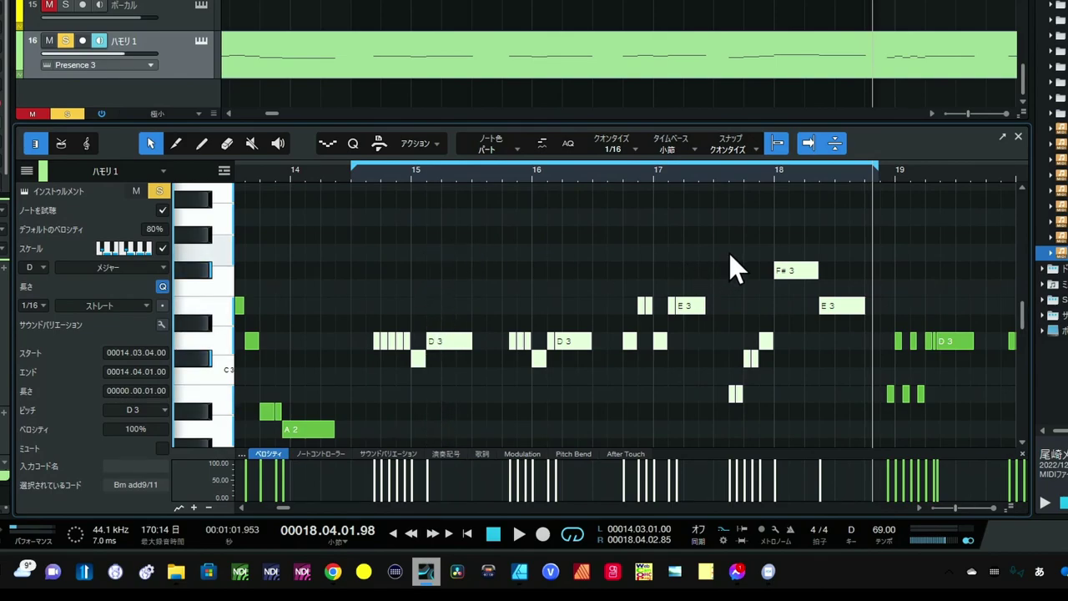
# Duplicate the selected melody notes a fourth higher within the scale, D3 to G3, keeping the originals, and play from bar 15.4
pyautogui.scroll(3, 844, 192)
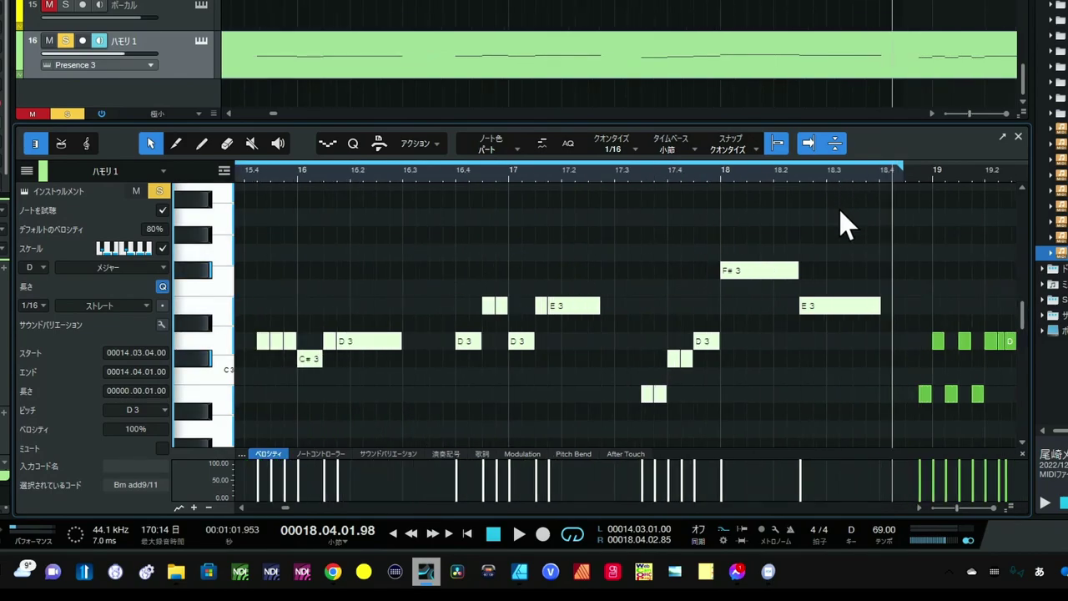
pyautogui.moveTo(818, 313); pyautogui.dragTo(818, 259)
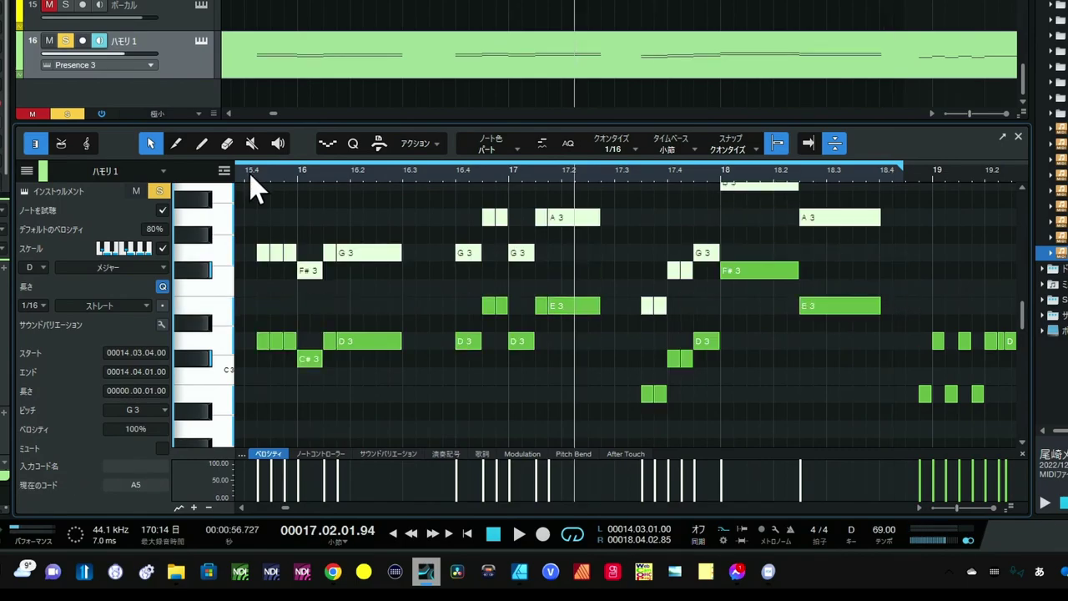
pyautogui.click(251, 175)
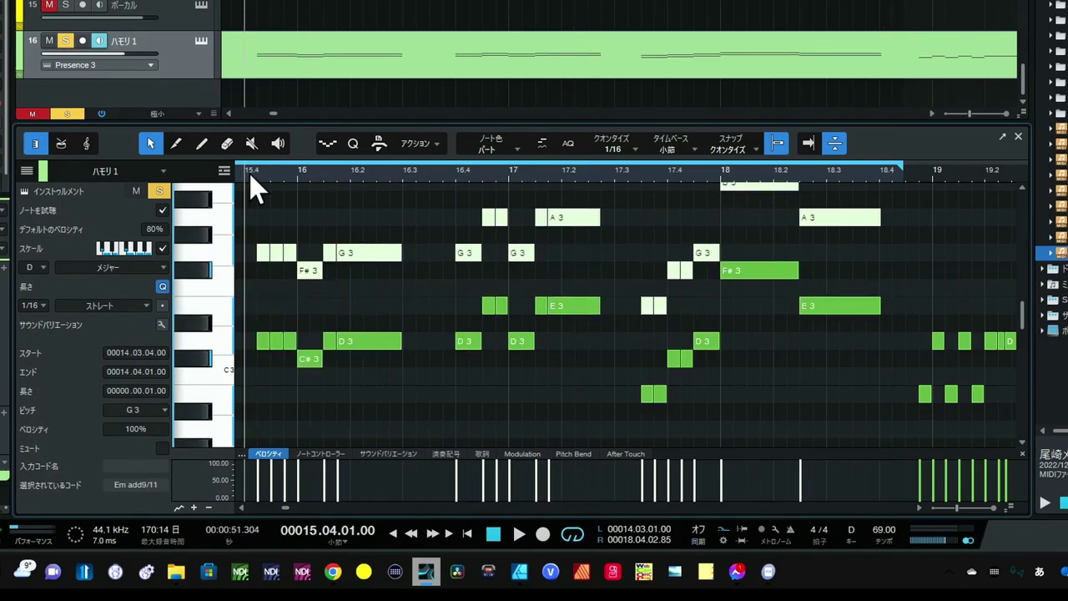
pyautogui.press('space')
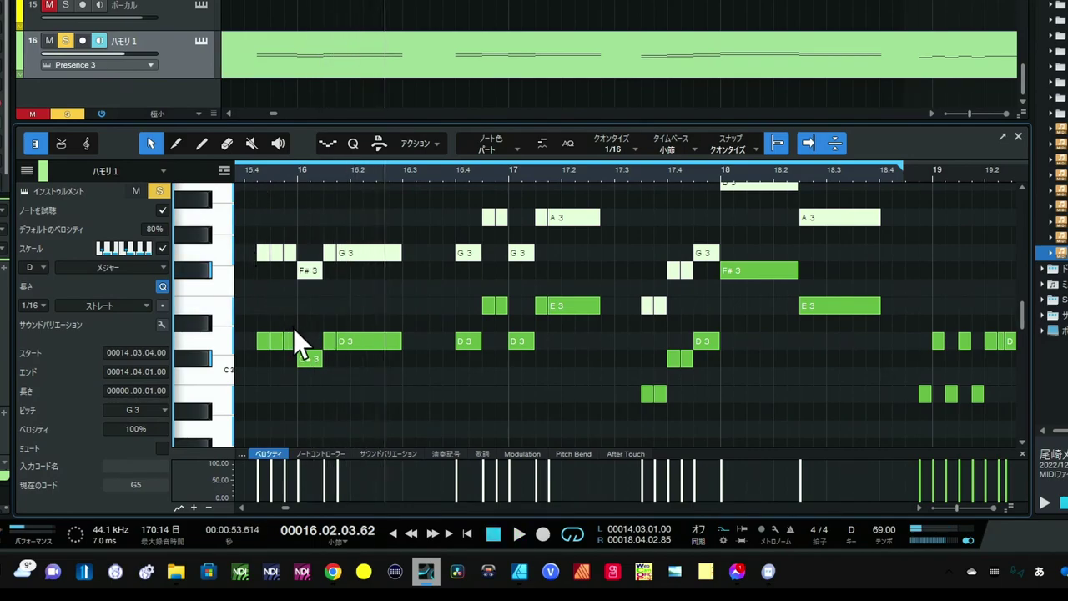
# Delete the original melody notes beneath the raised harmony from bar 15.4 to bar 18.4
pyautogui.moveTo(255, 288); pyautogui.dragTo(630, 395)
pyautogui.press('Delete')
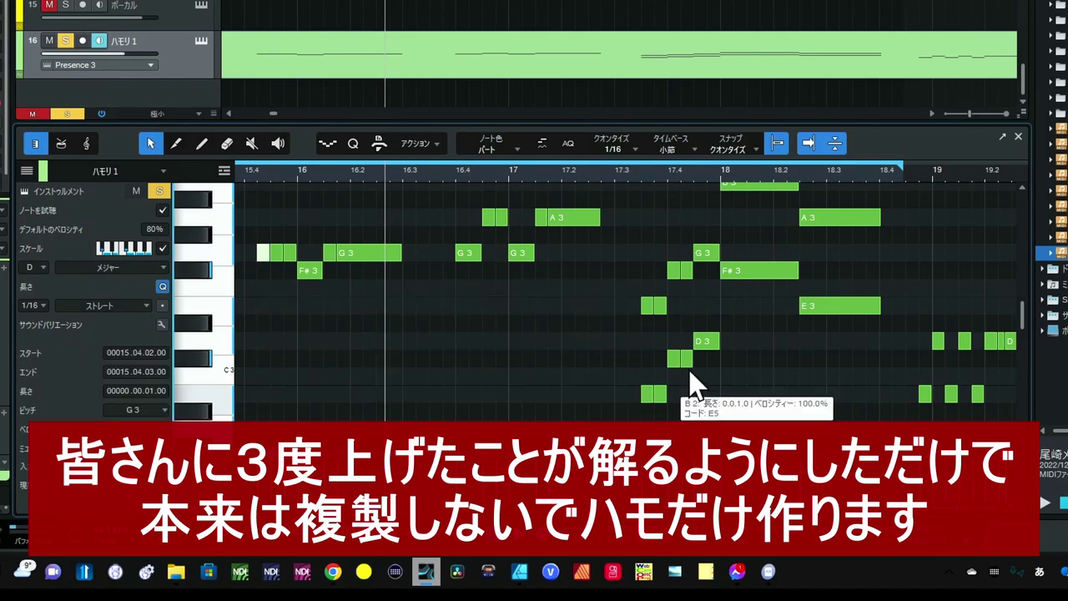
pyautogui.moveTo(734, 315); pyautogui.dragTo(632, 419)
pyautogui.press('Delete')
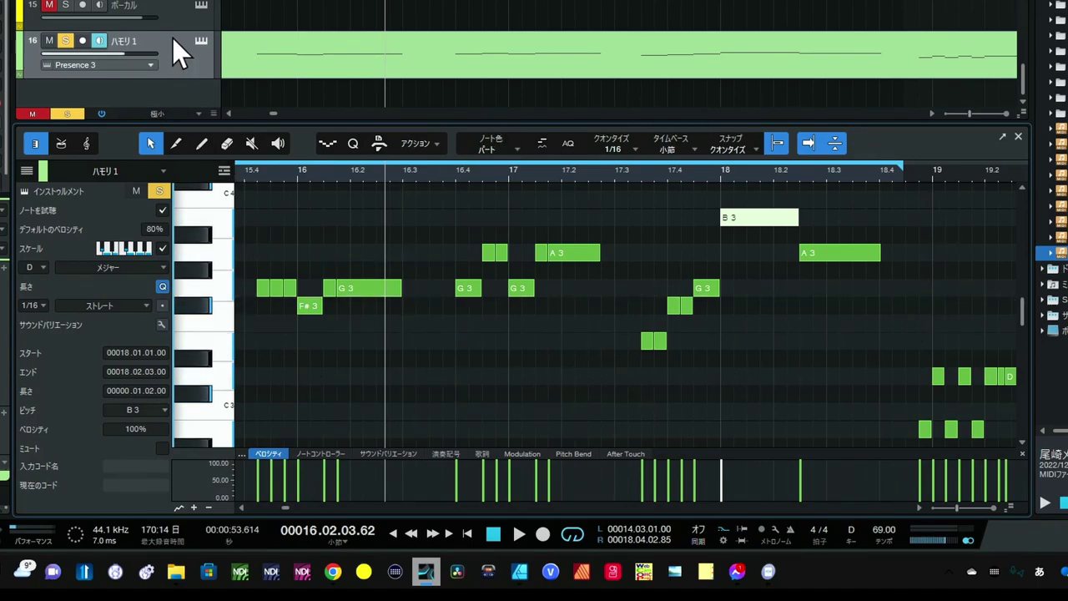
# Unmute the ボーカル track, open its Waves Harmony insert, and switch the NOTES voice off and back on
pyautogui.click(169, 11)
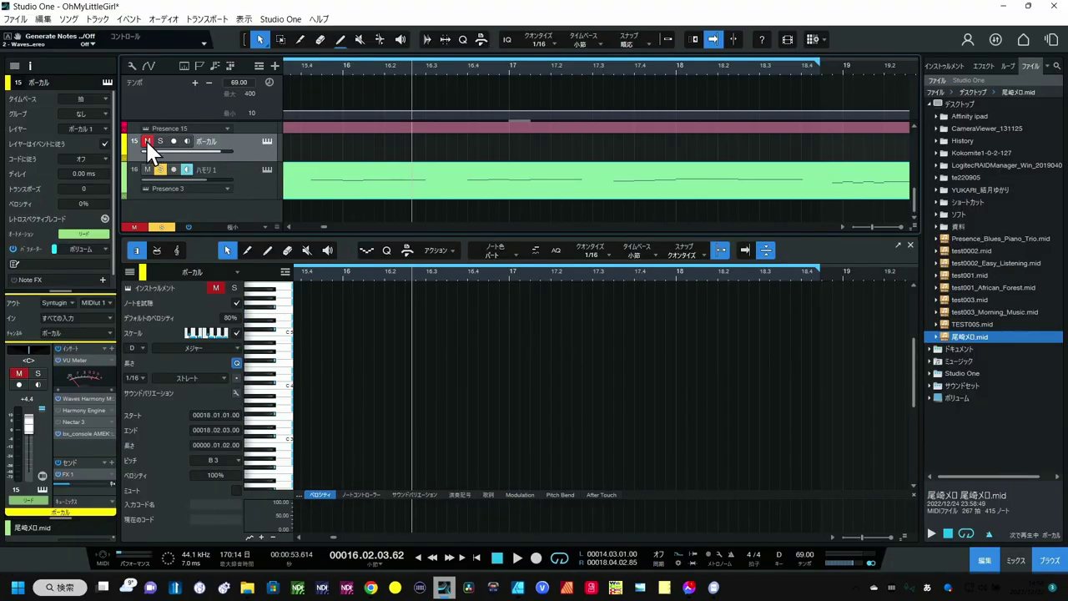
pyautogui.click(147, 140)
pyautogui.click(73, 398)
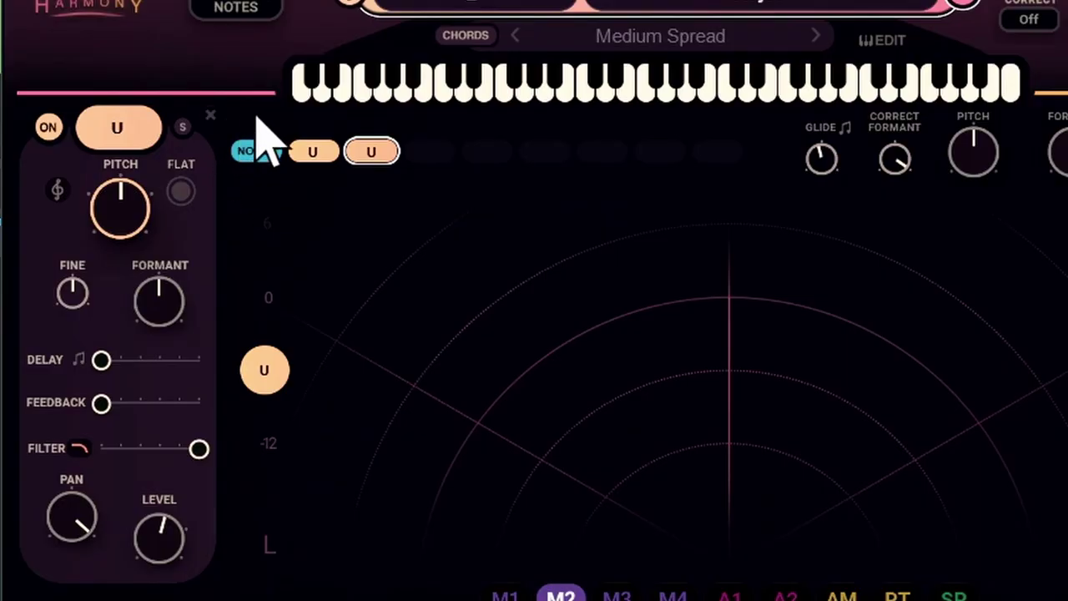
pyautogui.click(263, 154)
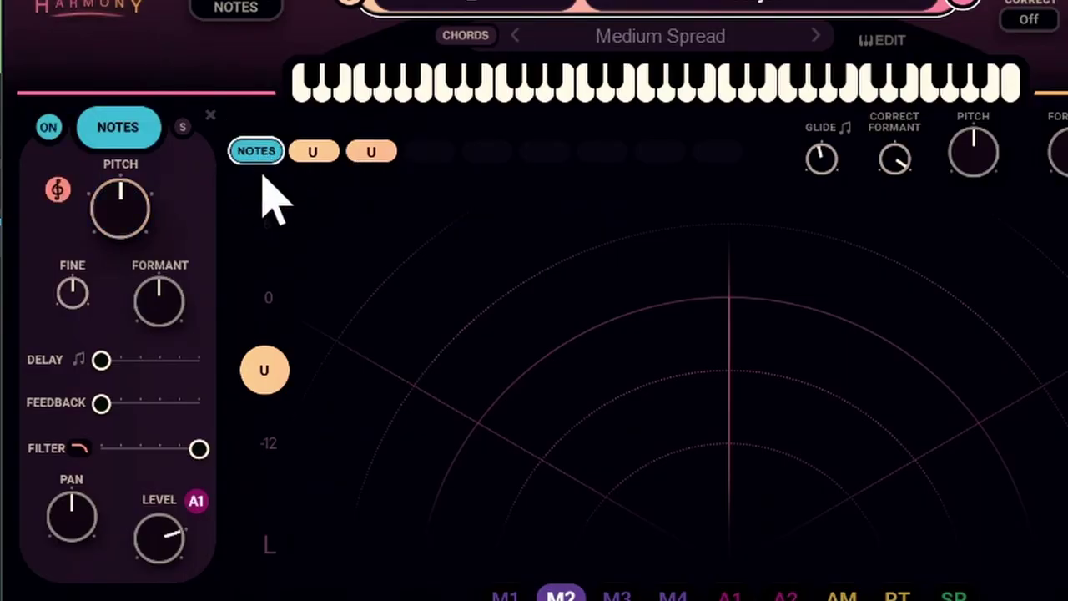
pyautogui.click(48, 130)
pyautogui.click(48, 130)
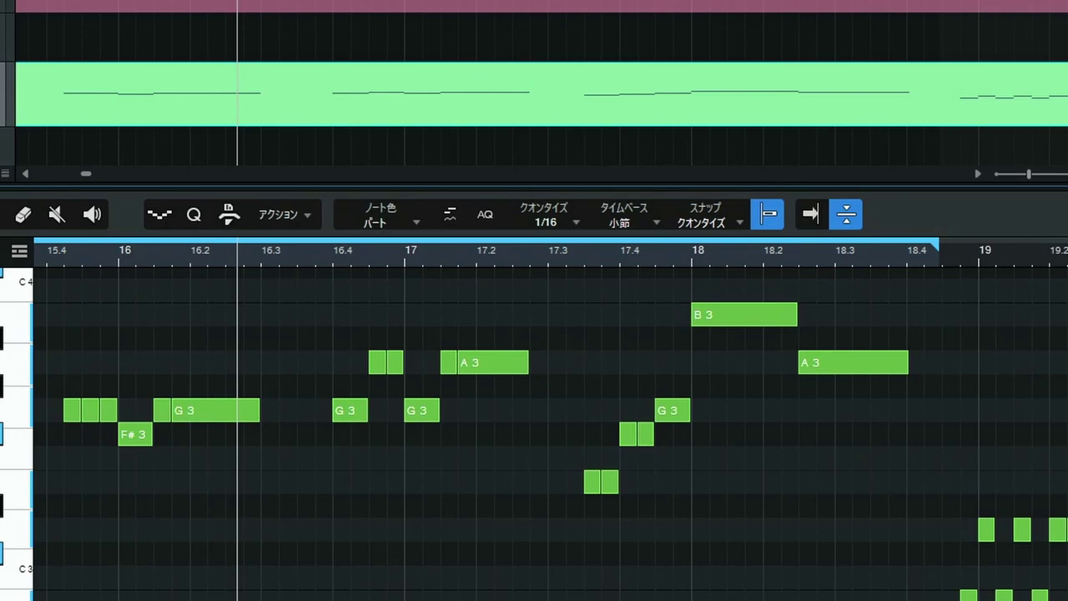
# Route the ハモリ 1 track's output to Waves Harmony Mono/Stereo and play the loop
pyautogui.click(382, 108)
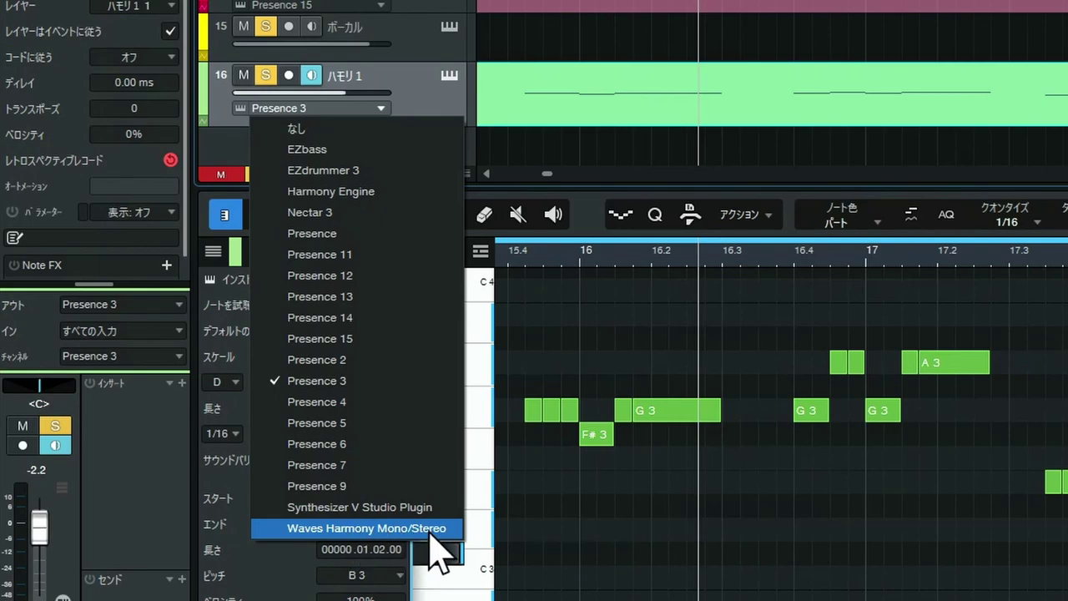
pyautogui.click(379, 532)
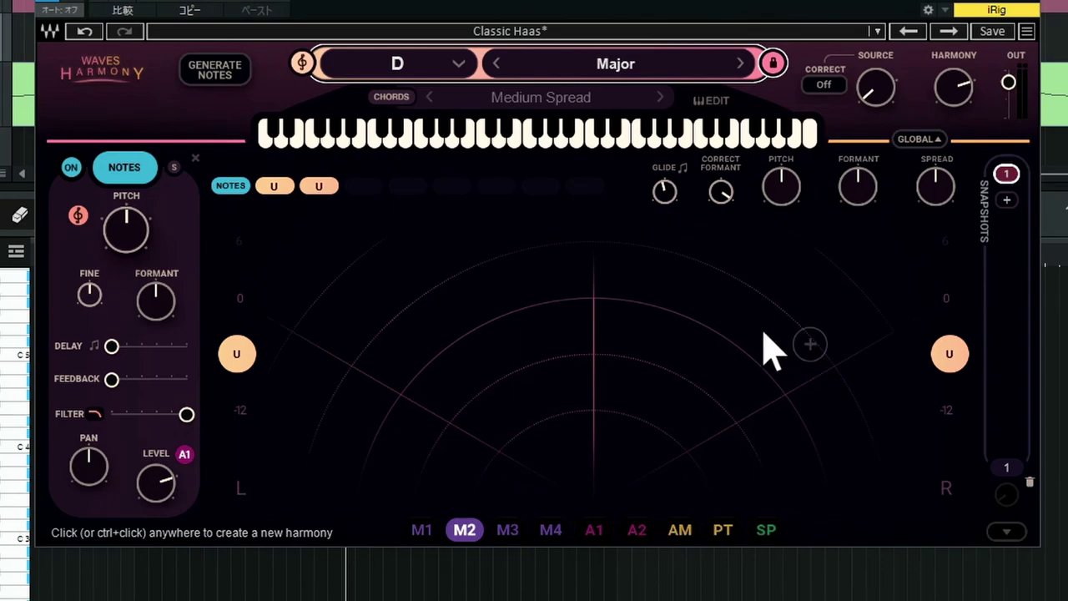
pyautogui.press('space')
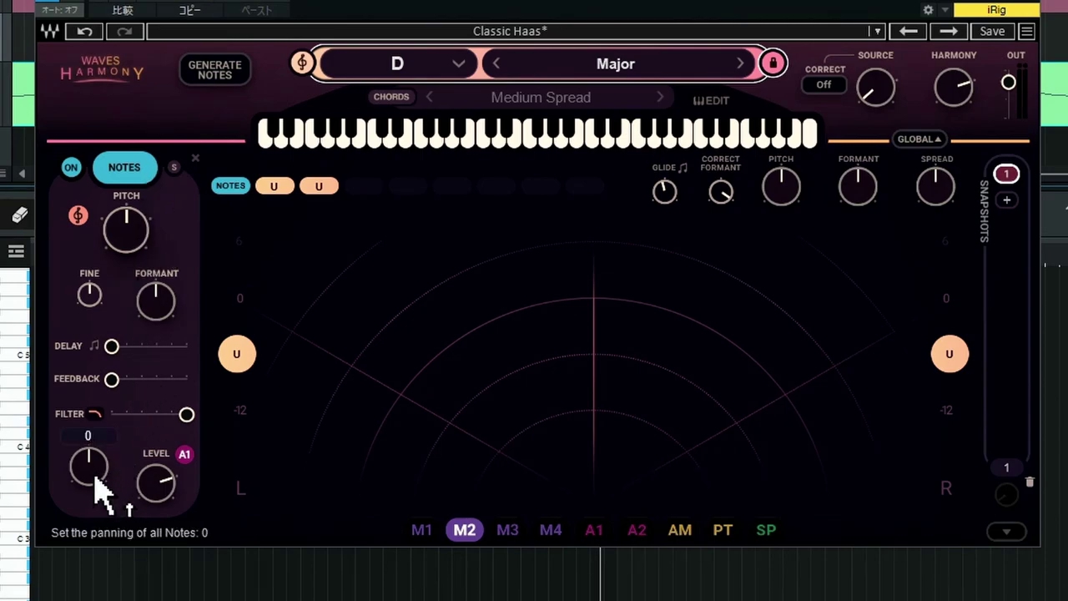
# Pan the NOTES voice in Waves Harmony to the right, lower its level to about -2.3 dB, and close the plug-in
pyautogui.moveTo(94, 482); pyautogui.dragTo(126, 492)
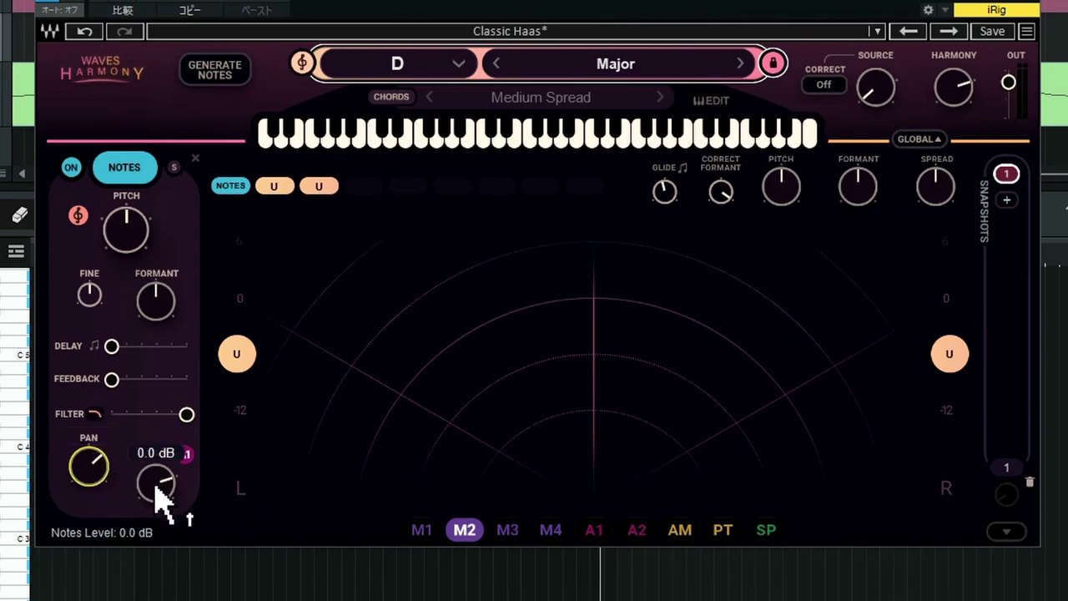
pyautogui.moveTo(159, 497); pyautogui.dragTo(159, 499)
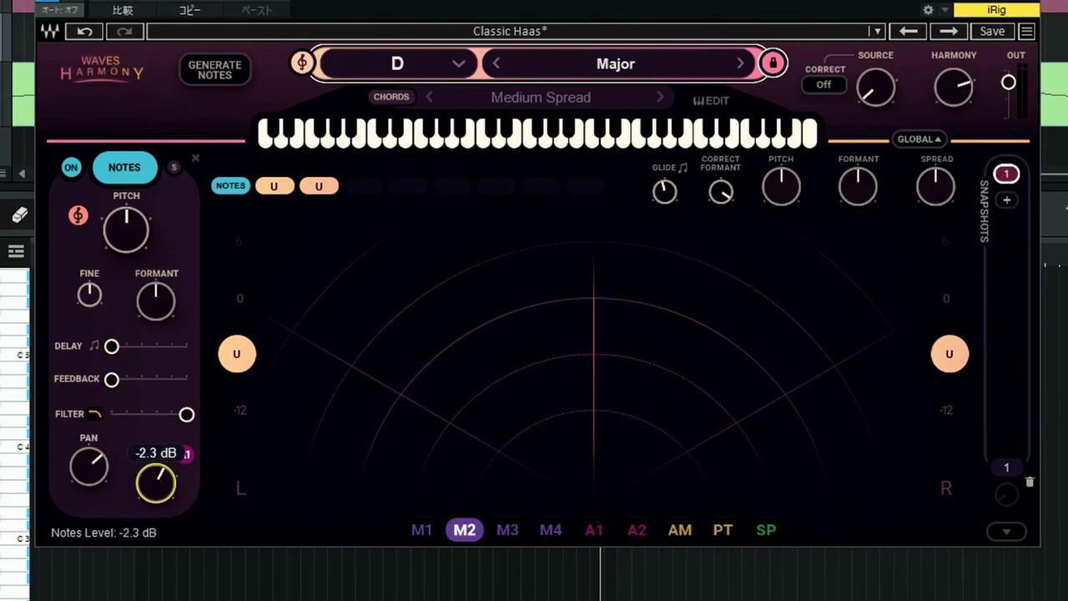
pyautogui.moveTo(159, 500); pyautogui.dragTo(160, 499)
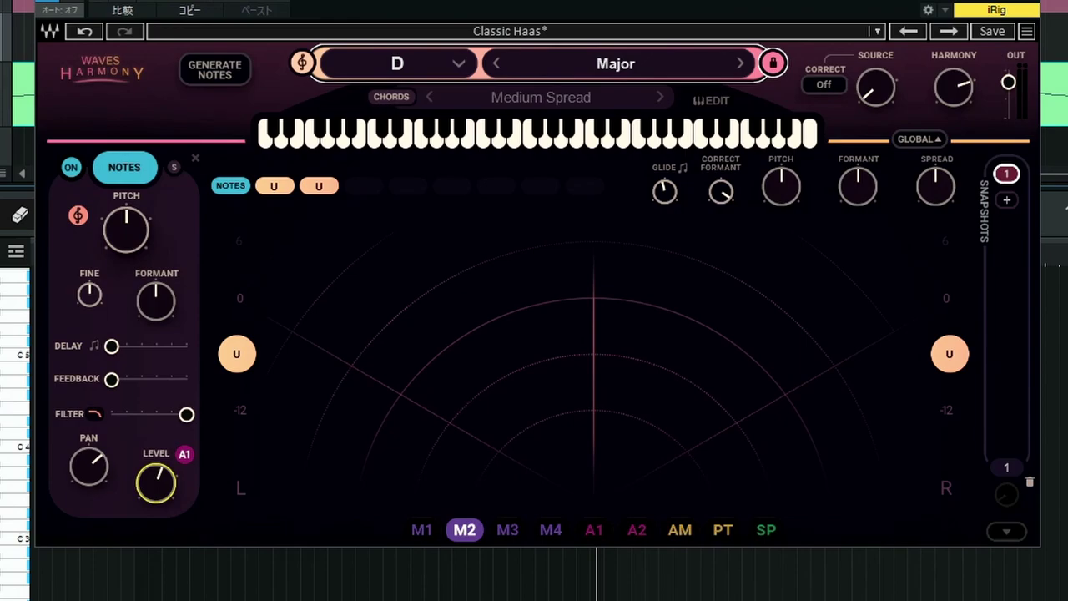
pyautogui.press('Escape')
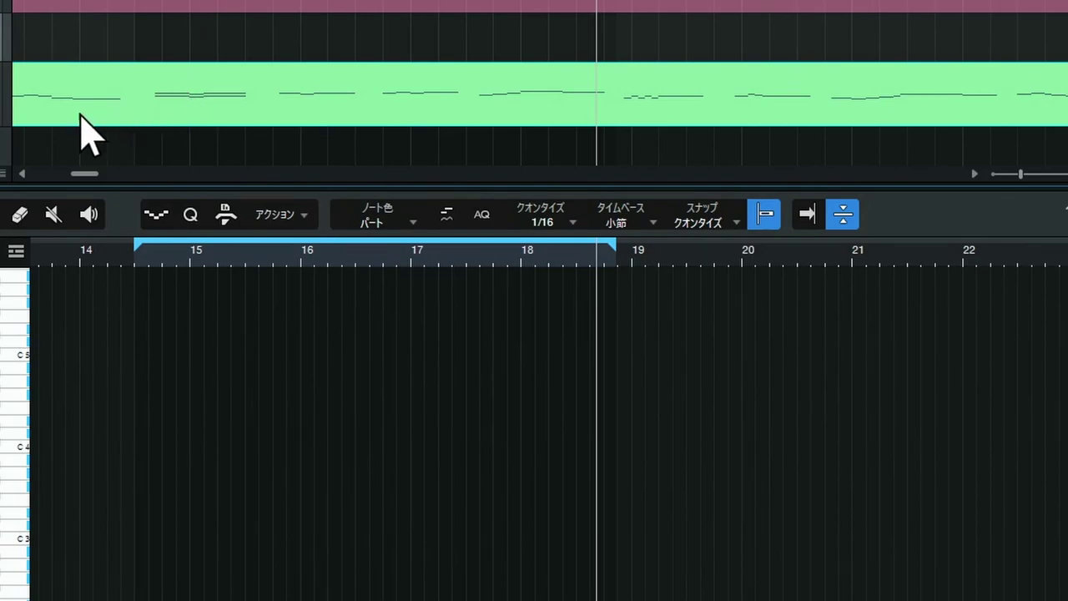
# Delete the remaining original D3 and C#3 melody notes beneath the harmony around bar 15 of ハモリ 1
pyautogui.click(0, 111)
pyautogui.moveTo(279, 470); pyautogui.dragTo(140, 592)
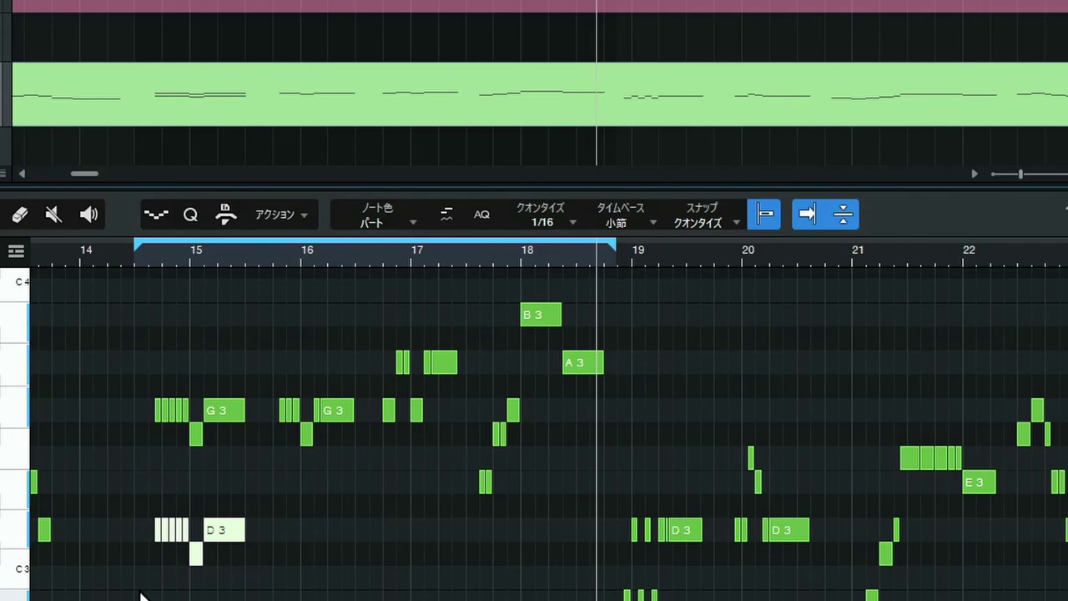
pyautogui.press('Delete')
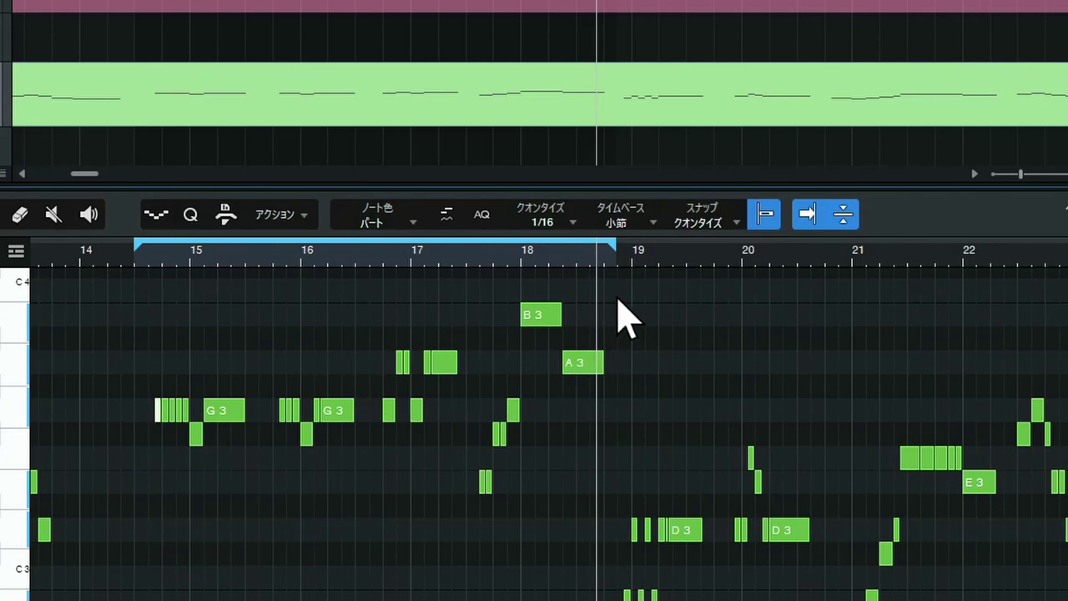
# Duplicate the harmony notes of bars 14 to 18 a third higher, G3 to B3, keeping the originals, and select the long C#4 note in bar 17
pyautogui.moveTo(631, 279); pyautogui.dragTo(144, 507)
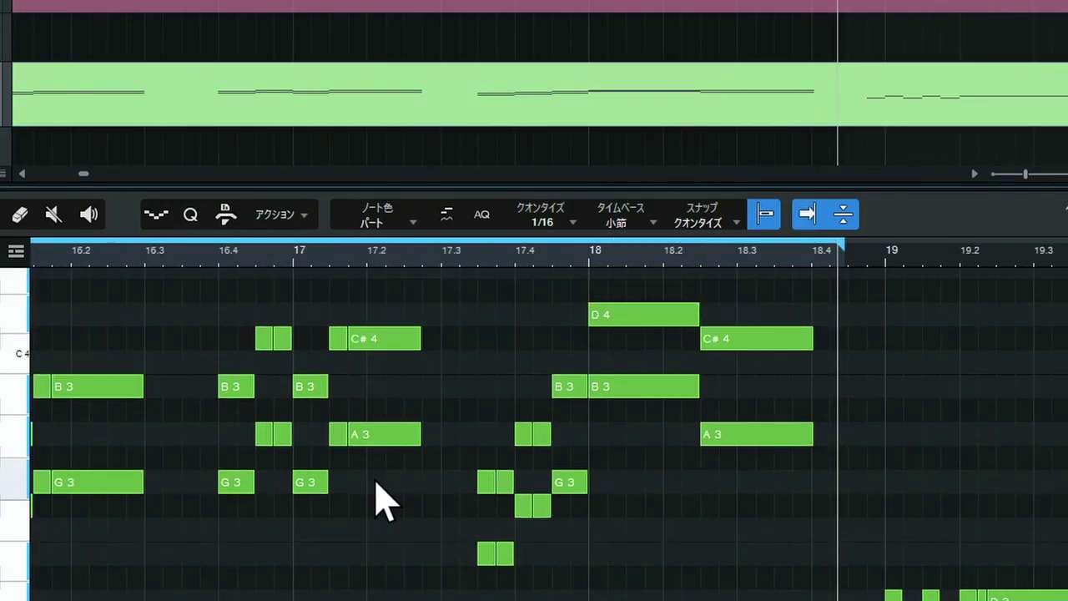
pyautogui.scroll(1, 377, 481)
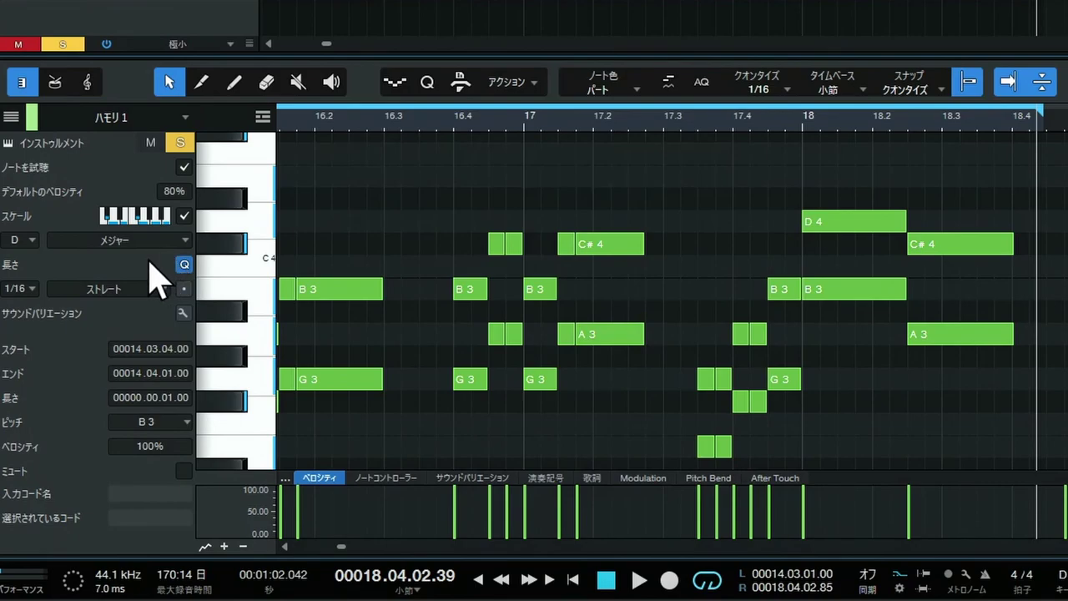
pyautogui.click(645, 207)
pyautogui.click(624, 249)
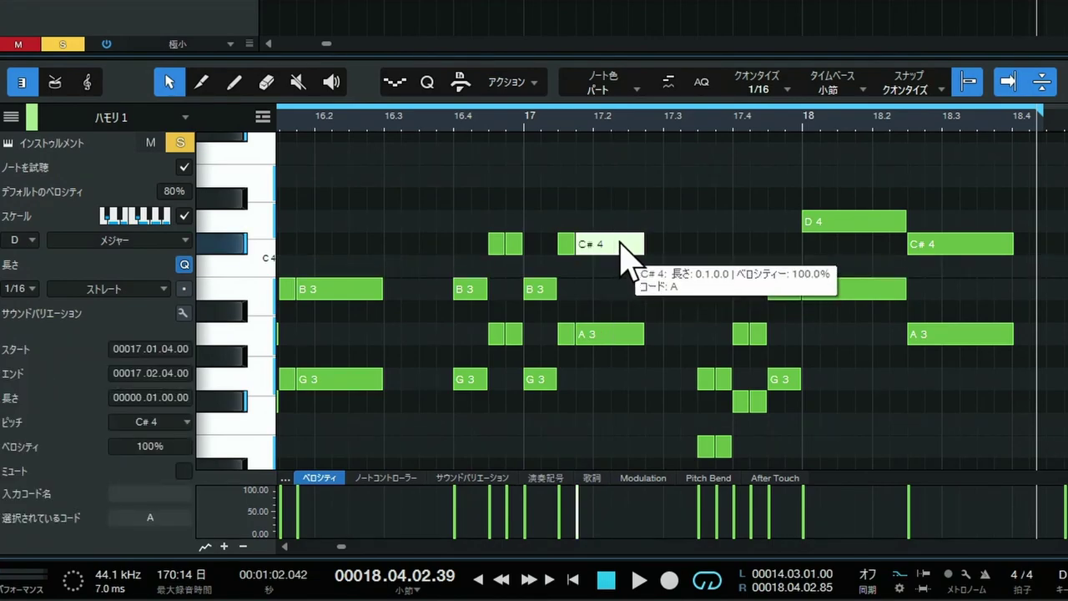
# Raise the long C#4 note in bar 17 to E4 and the short G3 and A3 notes around 17.4 to C#4 and D4
pyautogui.moveTo(624, 250); pyautogui.dragTo(625, 182)
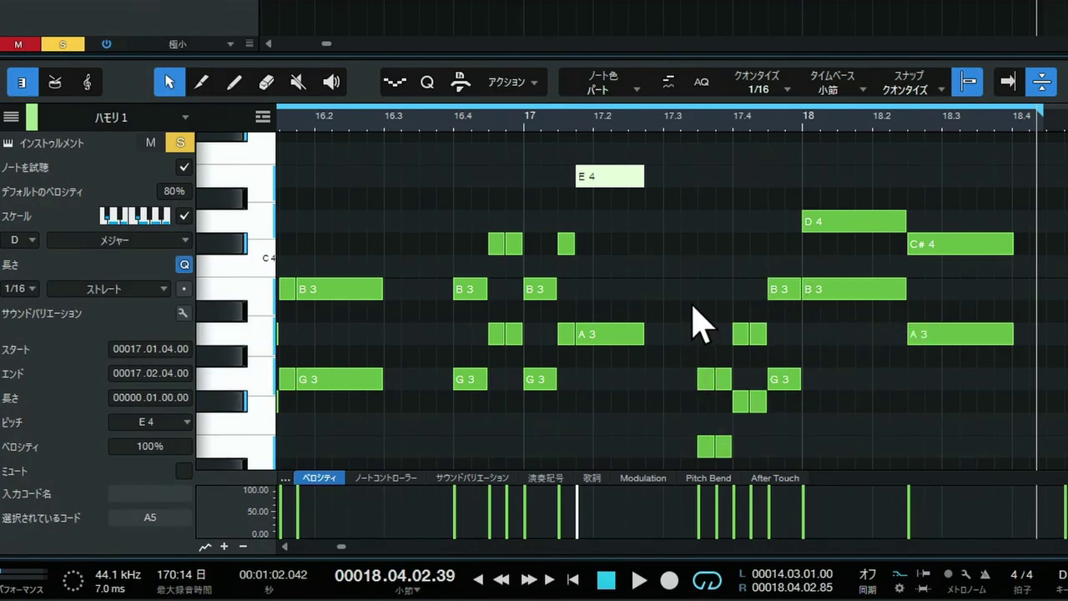
pyautogui.moveTo(680, 306); pyautogui.dragTo(770, 390)
pyautogui.moveTo(709, 382); pyautogui.dragTo(704, 251)
pyautogui.click(954, 242)
# Duplicate the lower harmony line of bars 14 to 18 downward from G3 to A2, keeping the originals, and play the loop through Waves Harmony
pyautogui.scroll(-2, 954, 238)
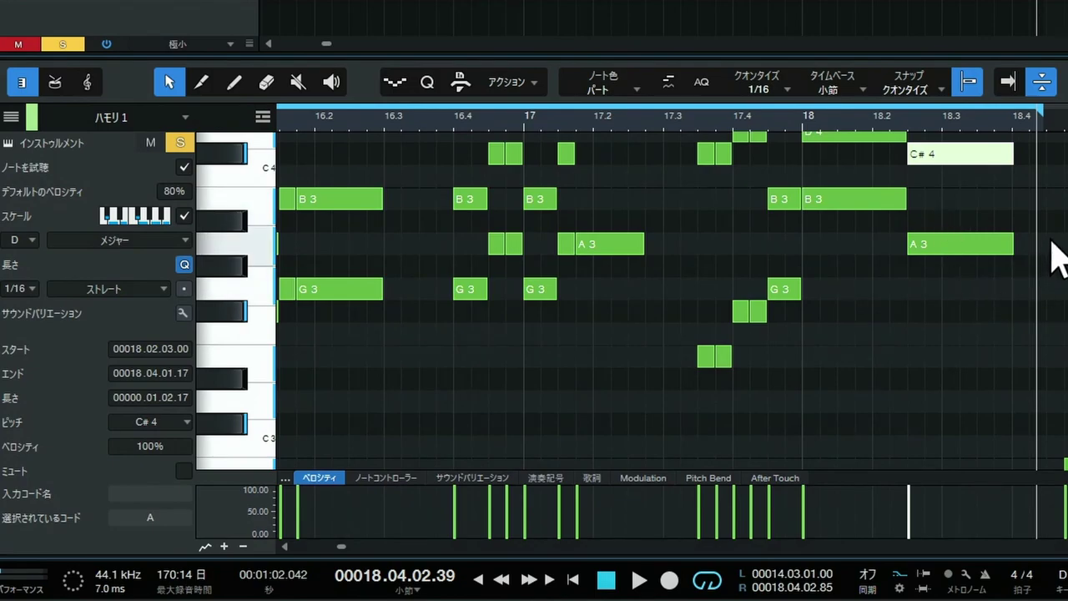
pyautogui.moveTo(1046, 210); pyautogui.dragTo(277, 425)
pyautogui.moveTo(646, 293); pyautogui.dragTo(646, 386)
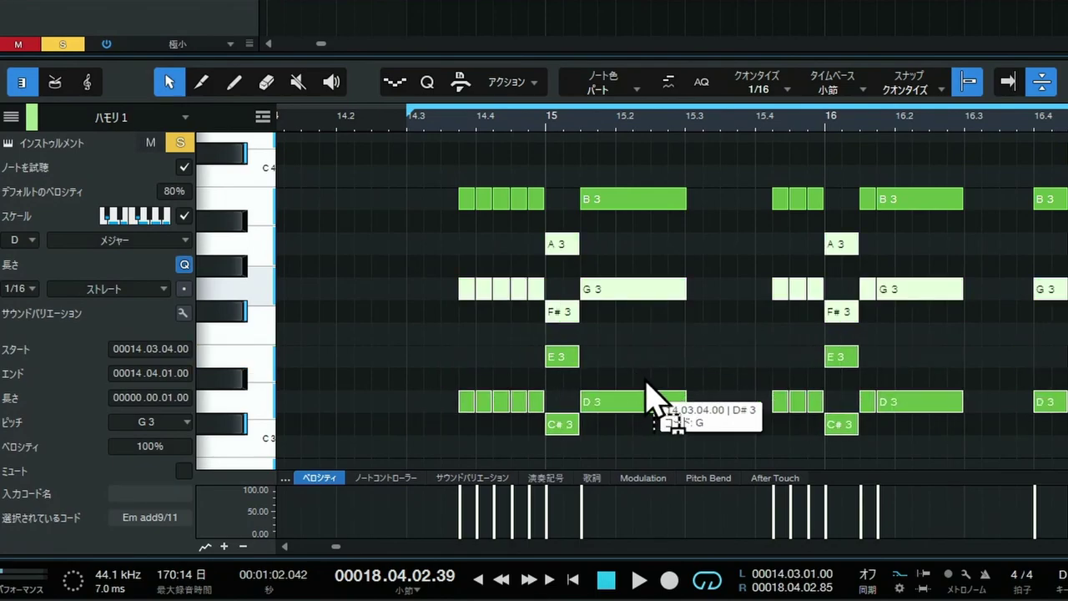
pyautogui.moveTo(646, 385); pyautogui.dragTo(649, 404)
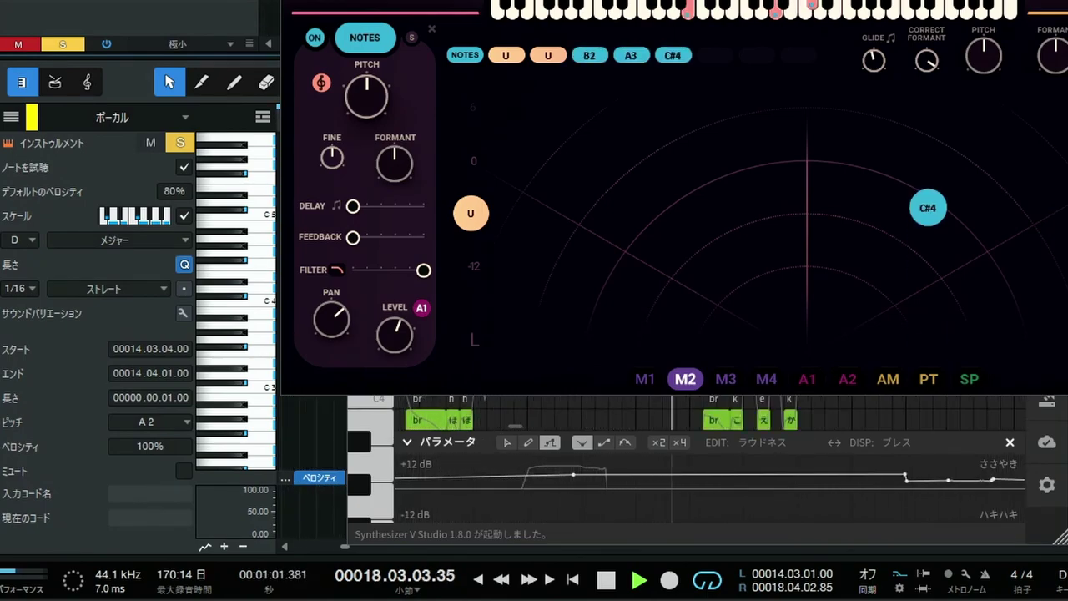
pyautogui.press('space')
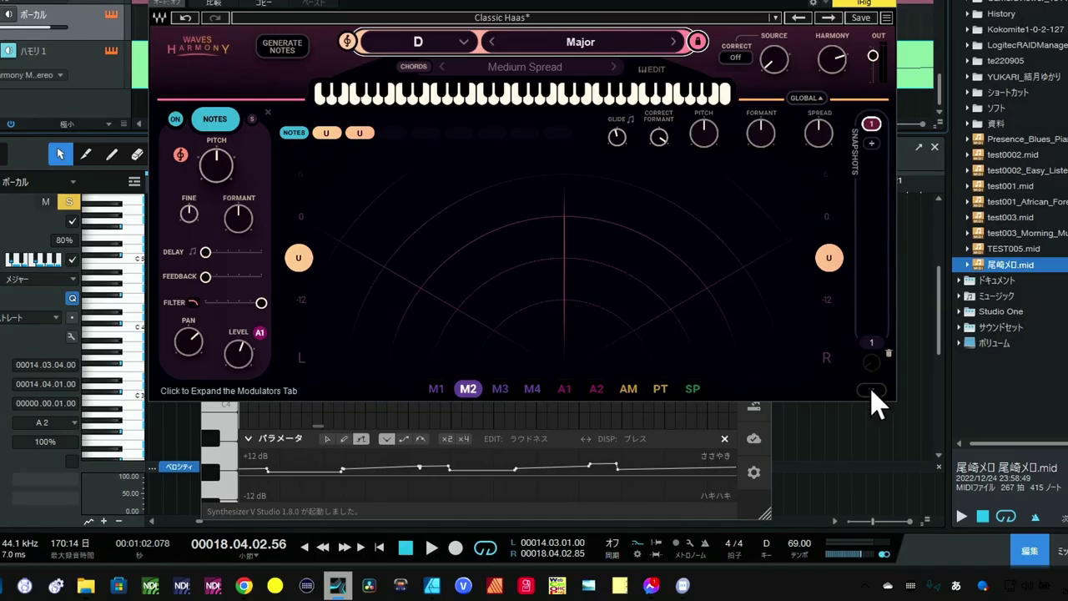
# Expand the modulators section, load the Waves Harmony factory preset, and advance through the presets to Ab Rhodes
pyautogui.click(872, 392)
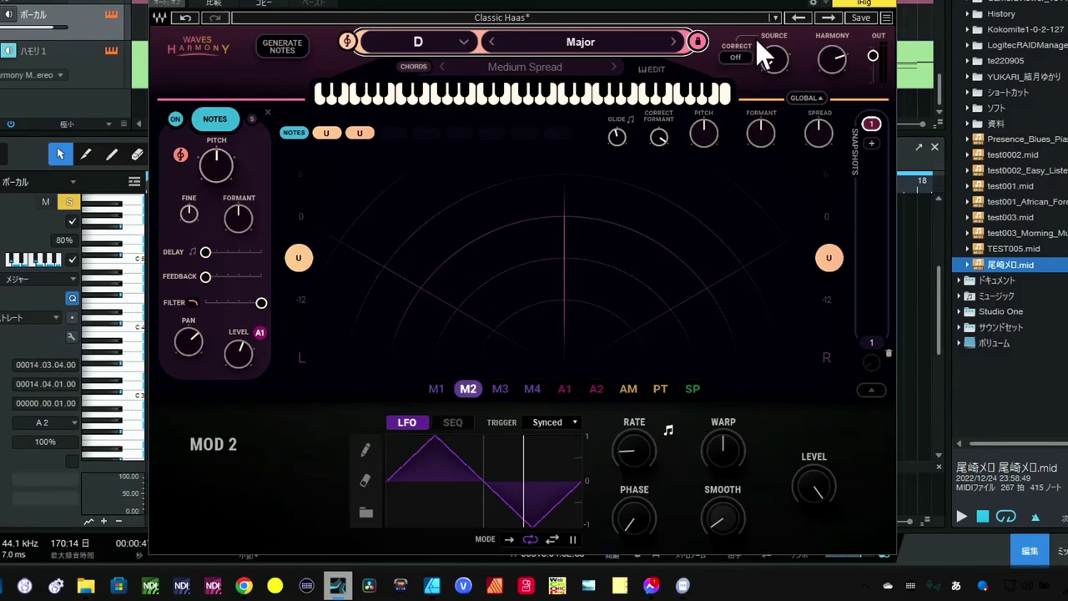
pyautogui.click(775, 19)
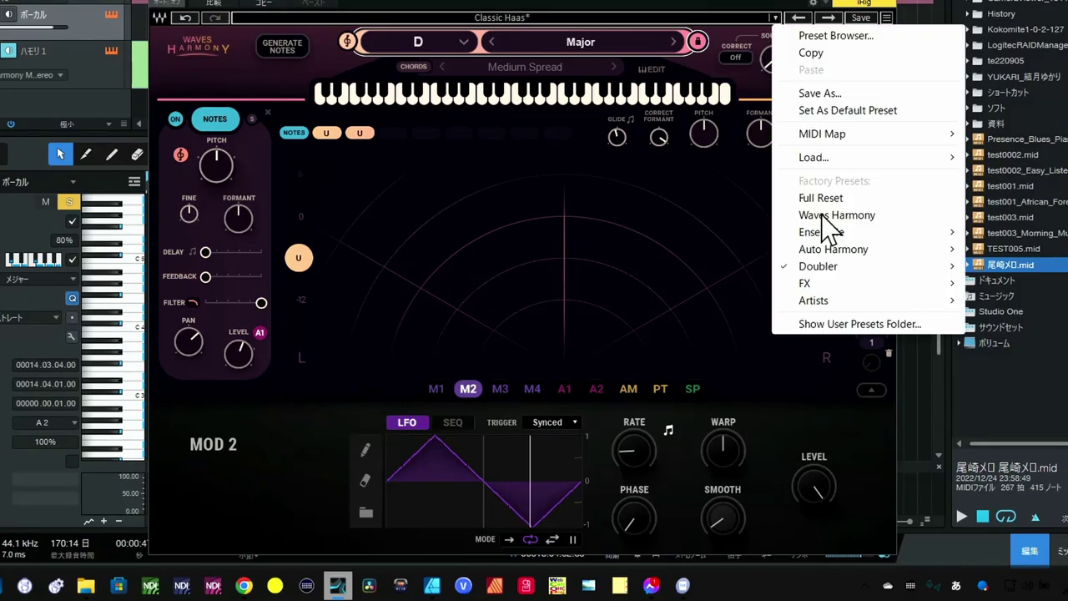
pyautogui.click(828, 215)
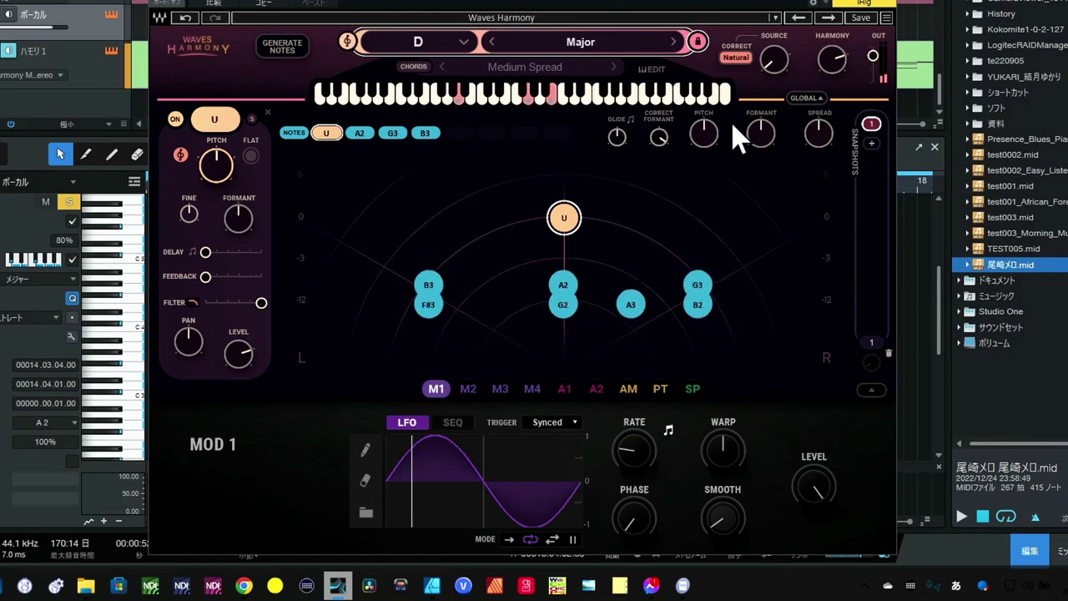
pyautogui.click(828, 18)
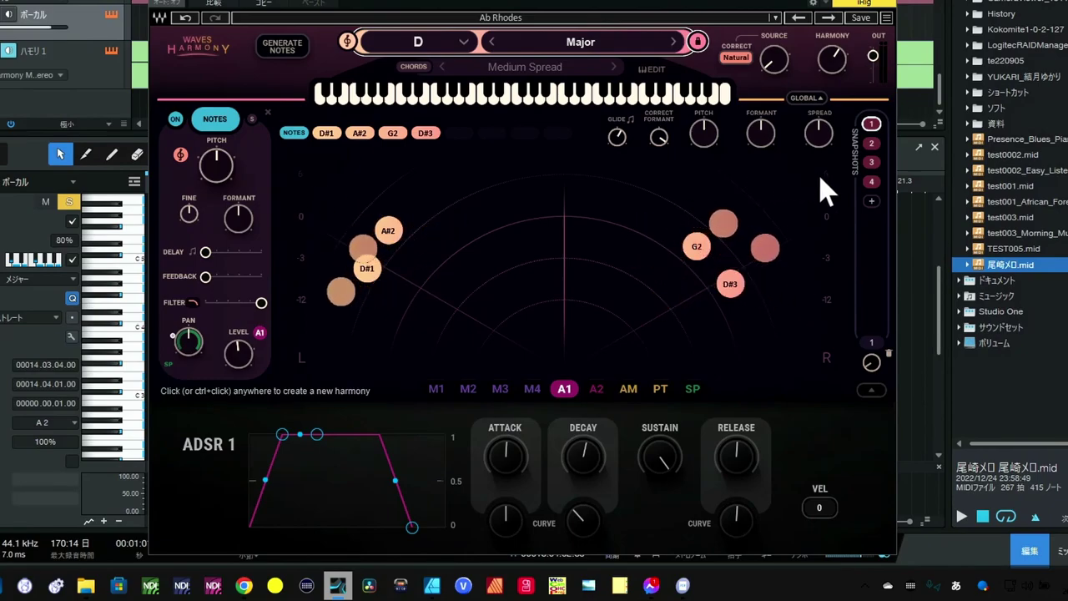
# Load the Full Reset preset and set the curve of the SP spreader to 0.39
pyautogui.click(774, 17)
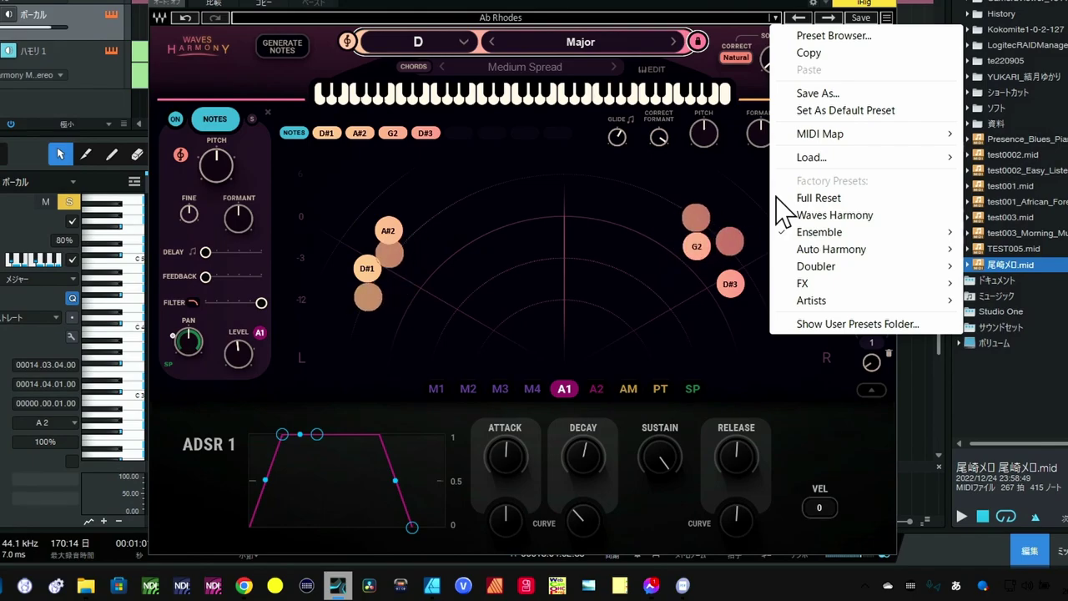
pyautogui.click(780, 203)
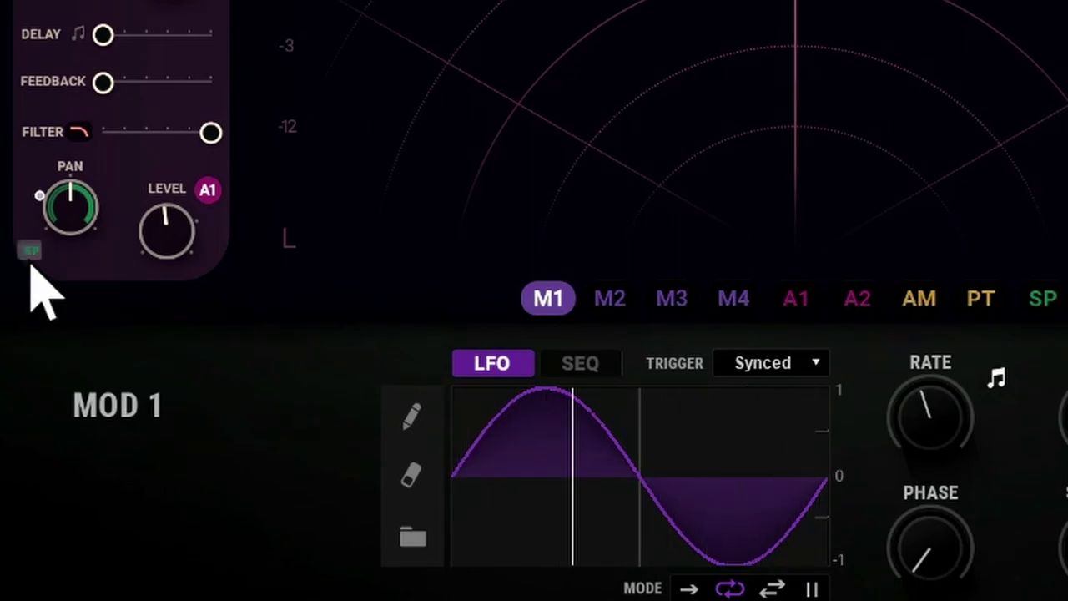
pyautogui.moveTo(31, 268)
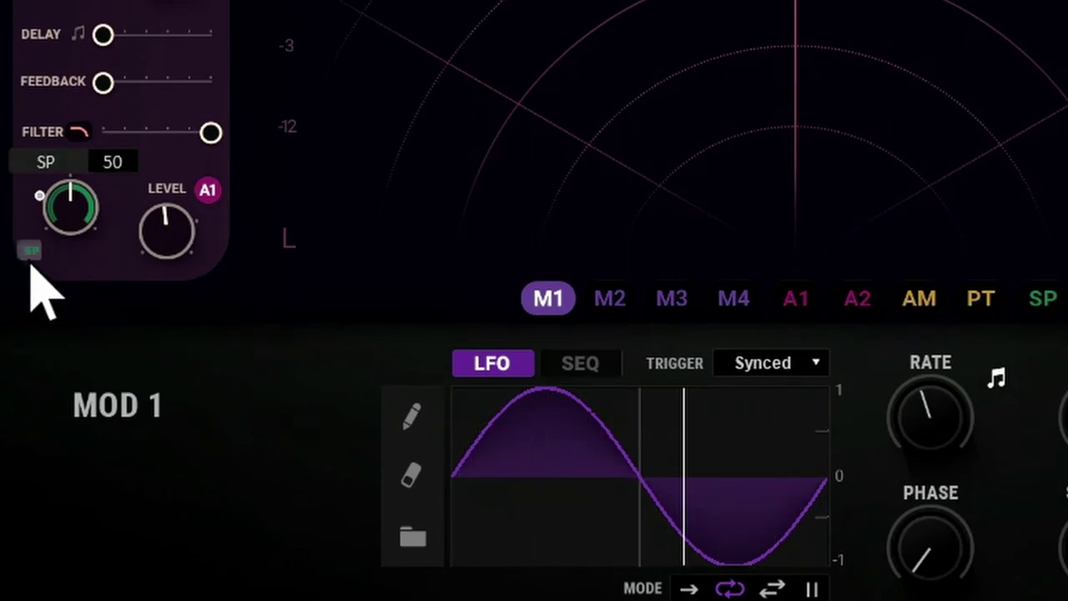
pyautogui.click(1043, 298)
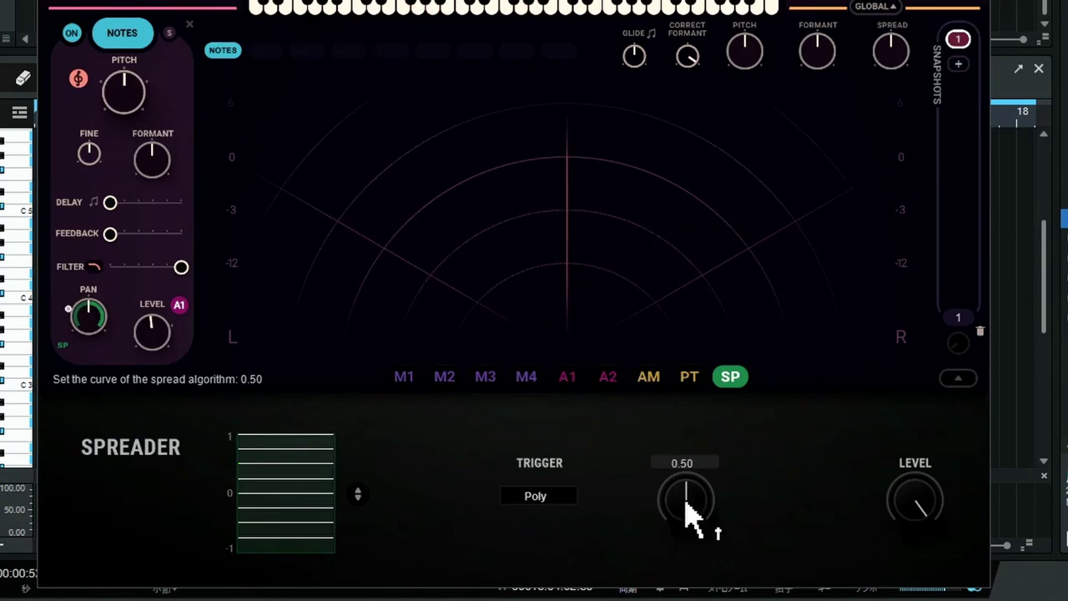
pyautogui.moveTo(685, 501); pyautogui.dragTo(686, 483)
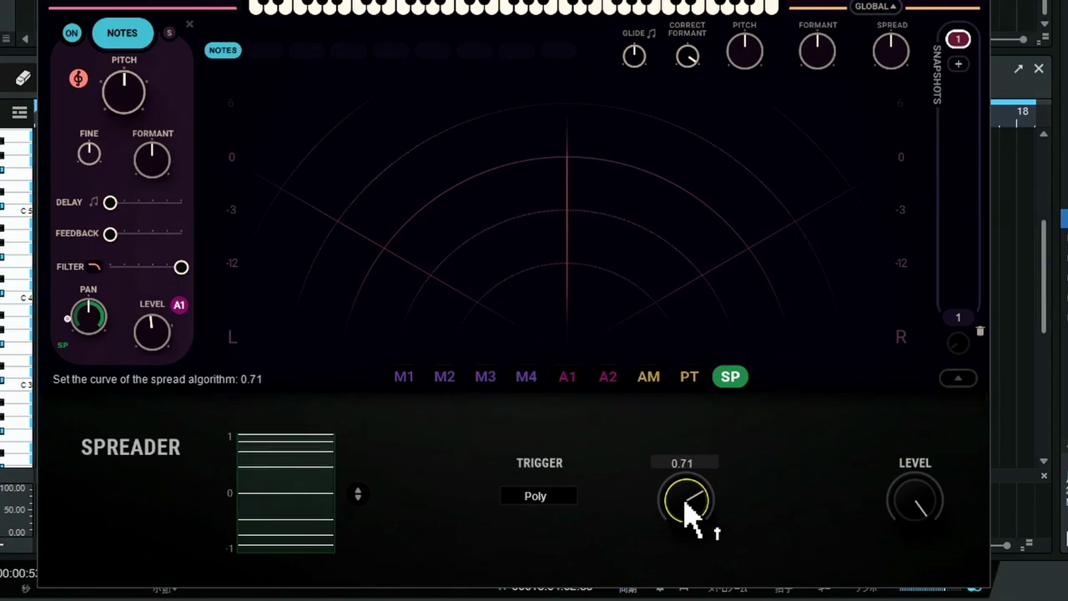
pyautogui.moveTo(686, 501); pyautogui.dragTo(685, 526)
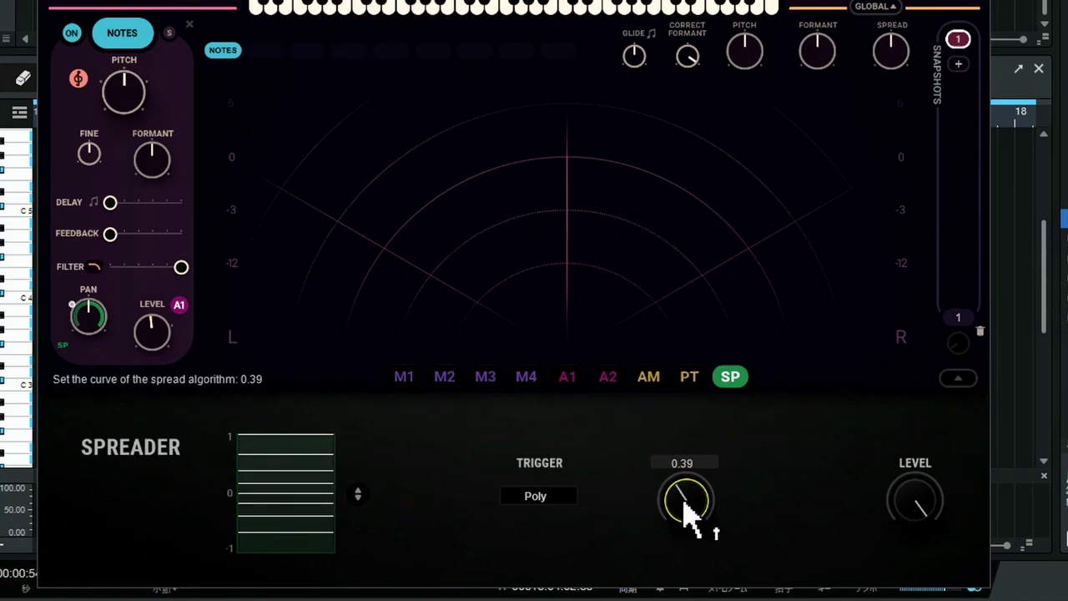
# Set the spreader's type to Inward and its level to 0.35 while the loop plays, and stop playback
pyautogui.click(358, 496)
pyautogui.click(358, 494)
pyautogui.click(358, 494)
pyautogui.click(358, 493)
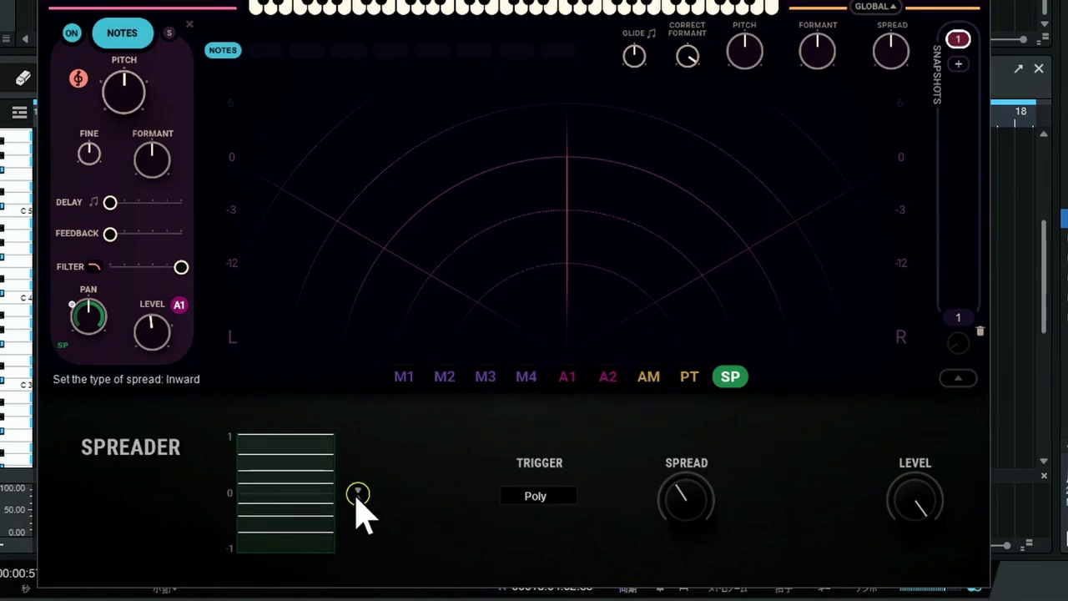
pyautogui.click(358, 494)
pyautogui.click(358, 494)
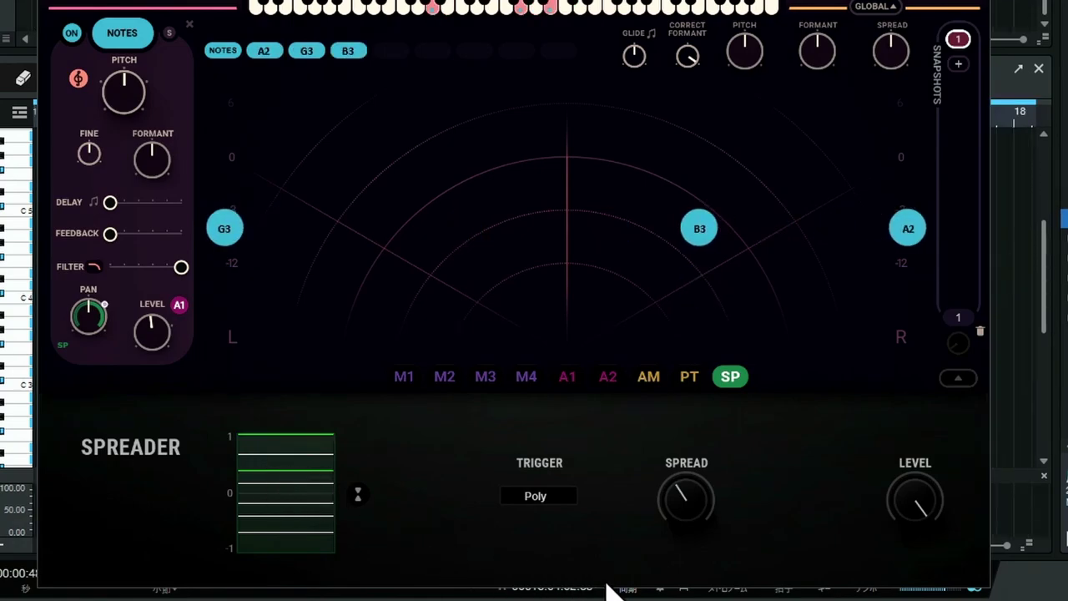
pyautogui.moveTo(908, 501); pyautogui.dragTo(907, 600)
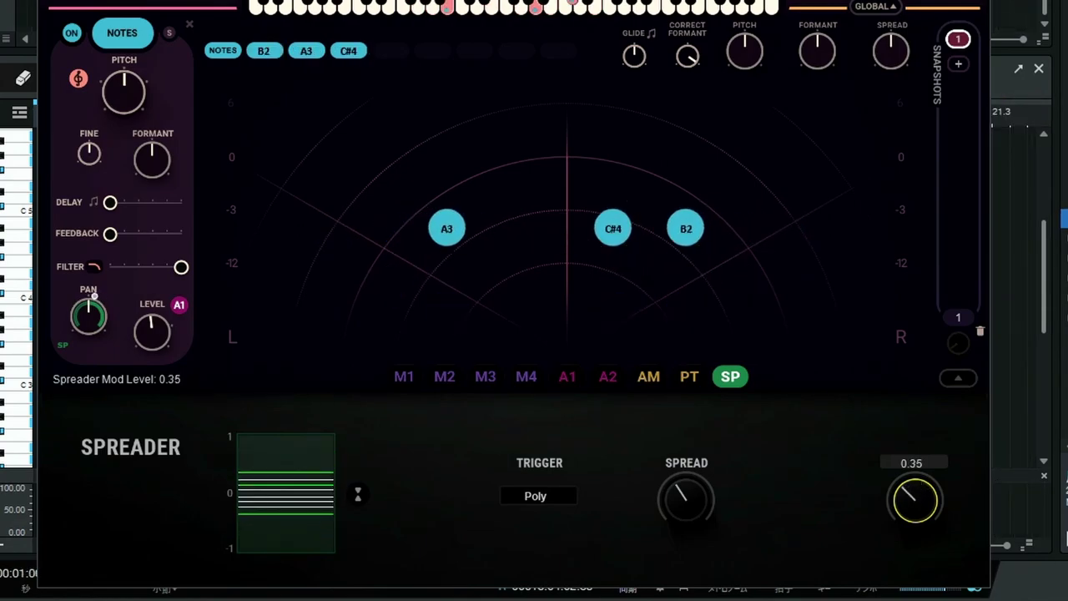
pyautogui.press('space')
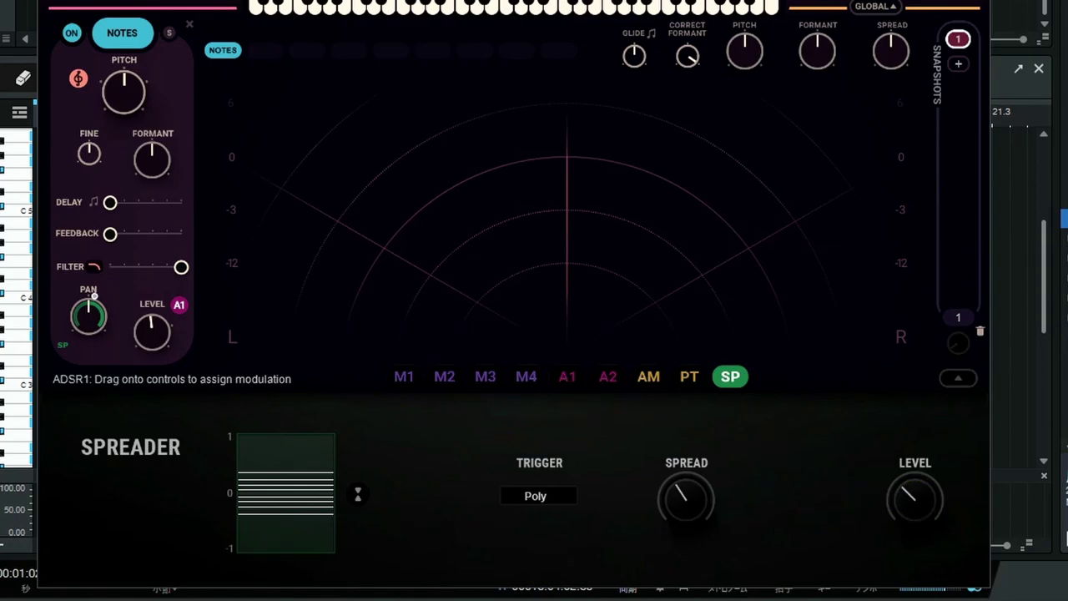
# Play the loop with the ADSR 1 modulator shown, and examine the LFO and SEQ modes of MOD 1
pyautogui.click(567, 376)
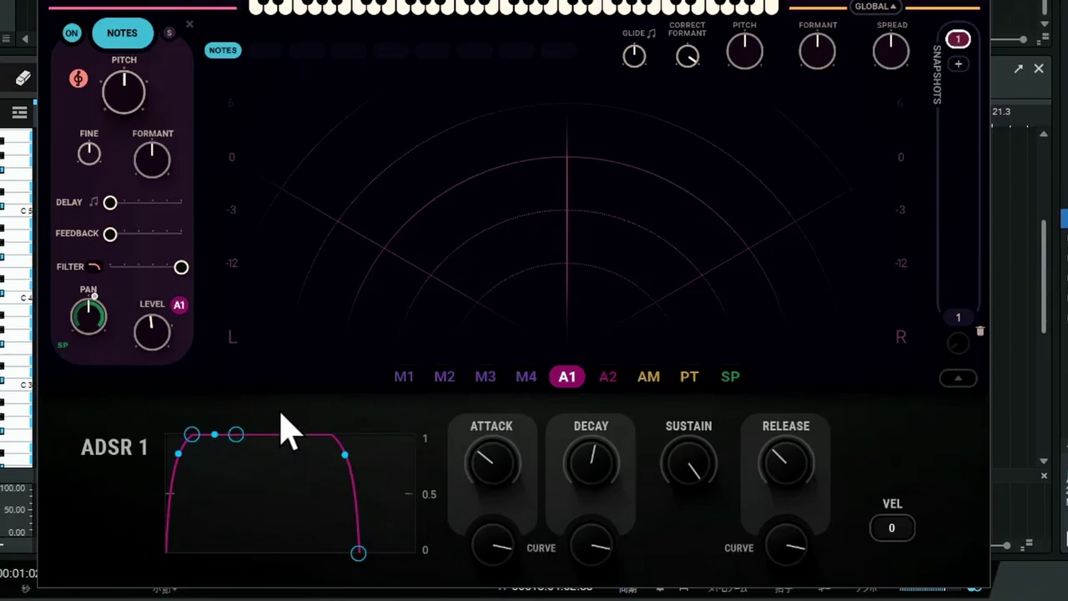
pyautogui.press('space')
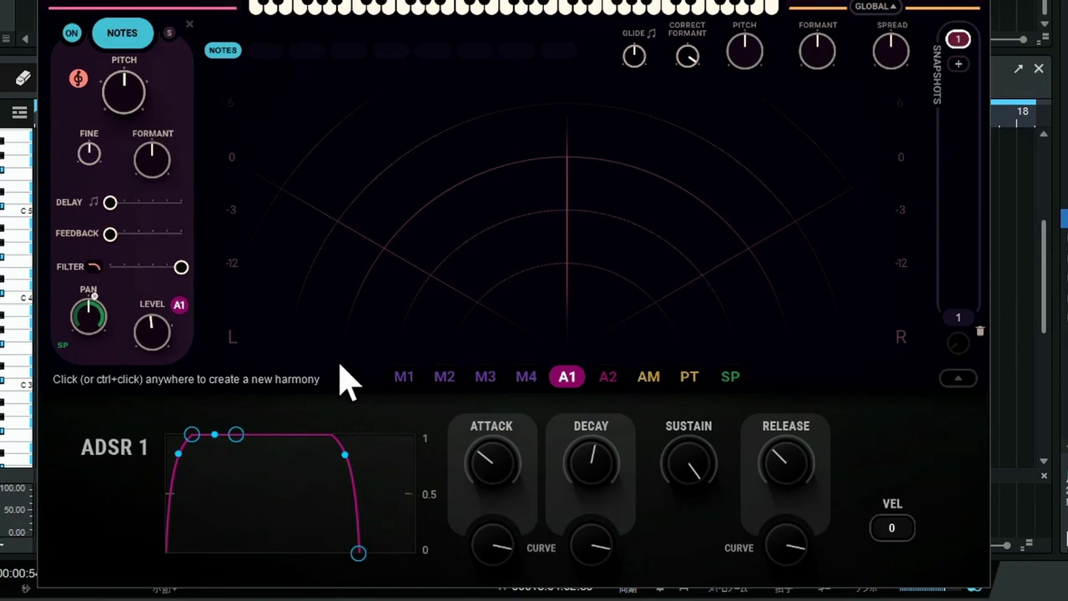
pyautogui.click(401, 381)
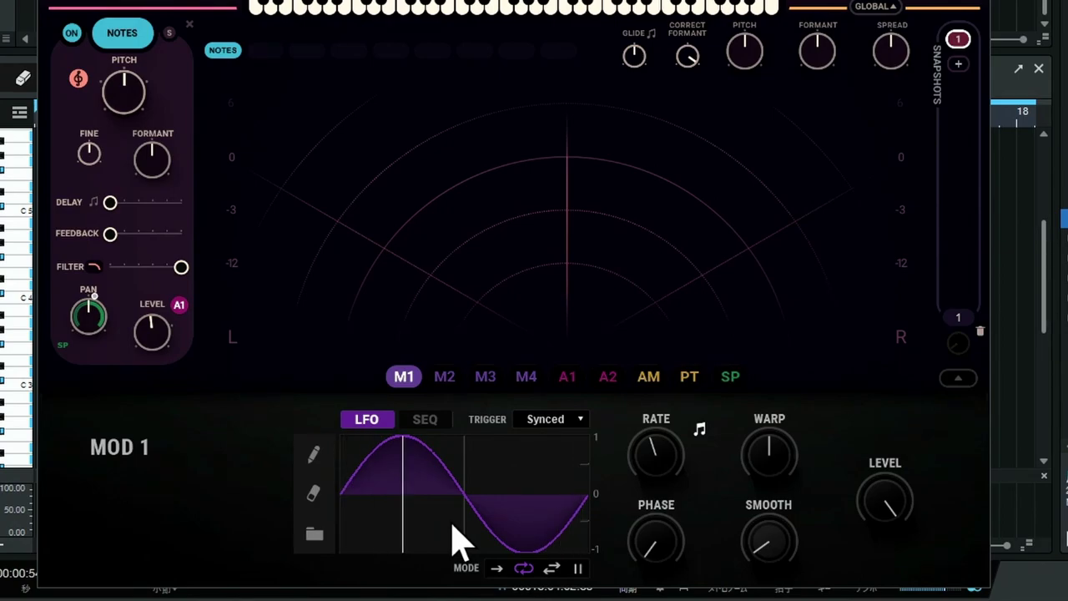
pyautogui.click(423, 419)
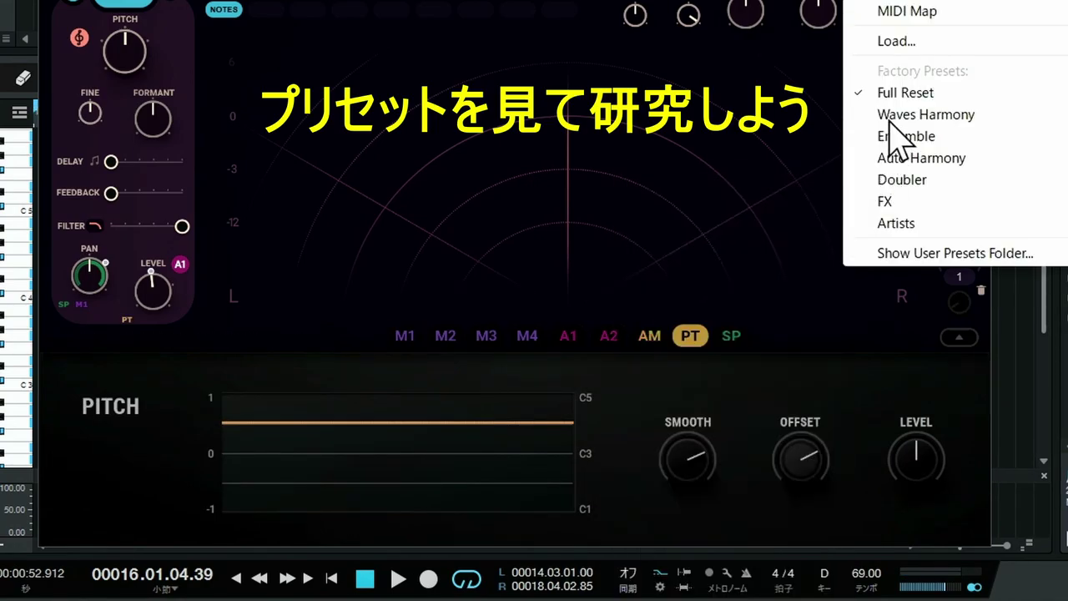
# Load the Waves Harmony factory preset, audition it with the loop, and switch to the Ab Rhodes preset
pyautogui.click(893, 136)
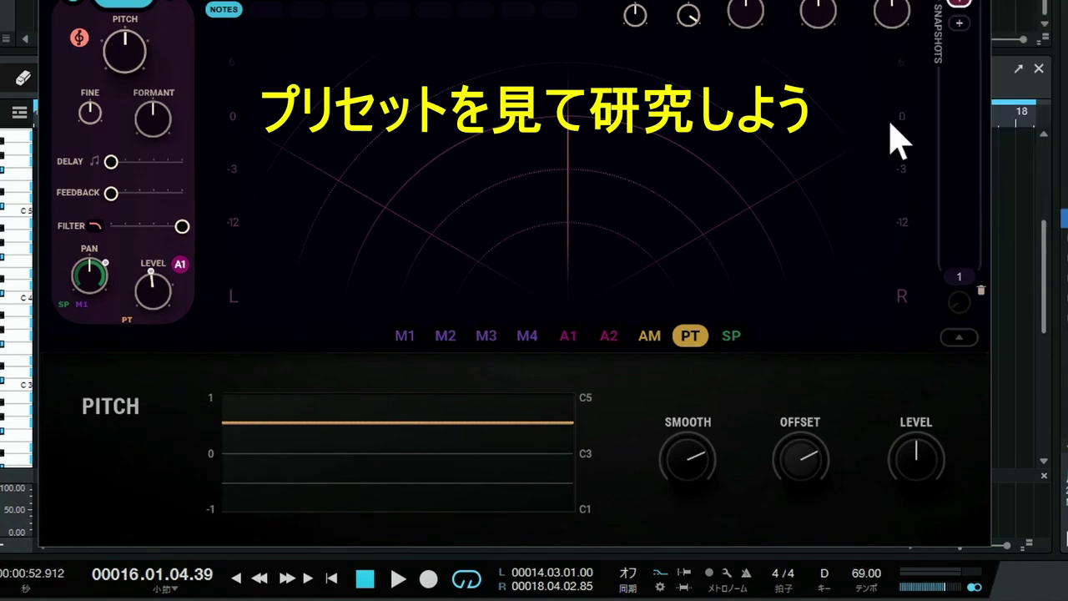
pyautogui.press('space')
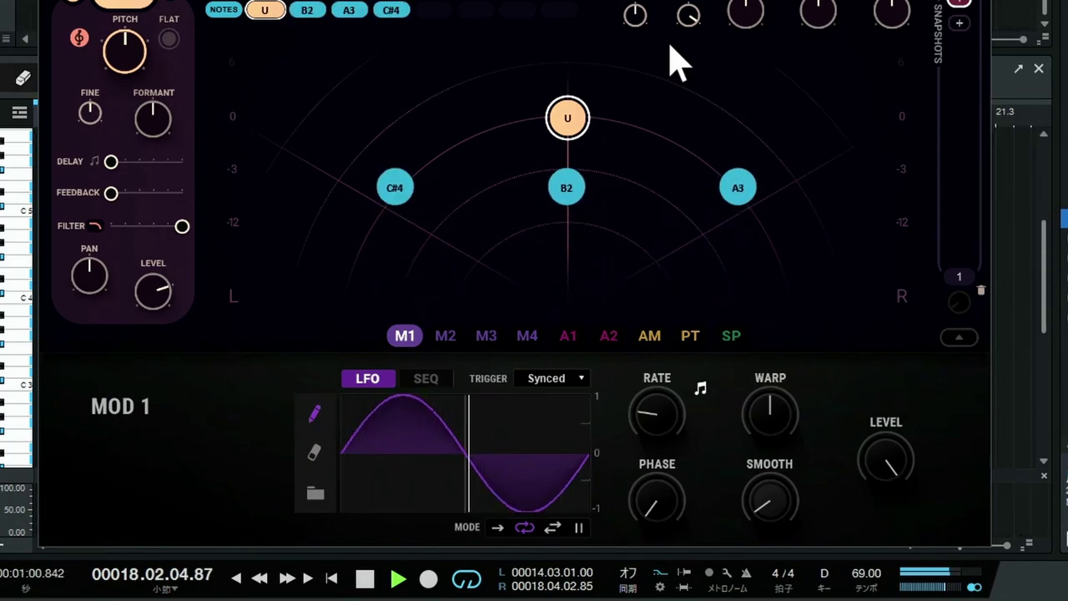
pyautogui.press('space')
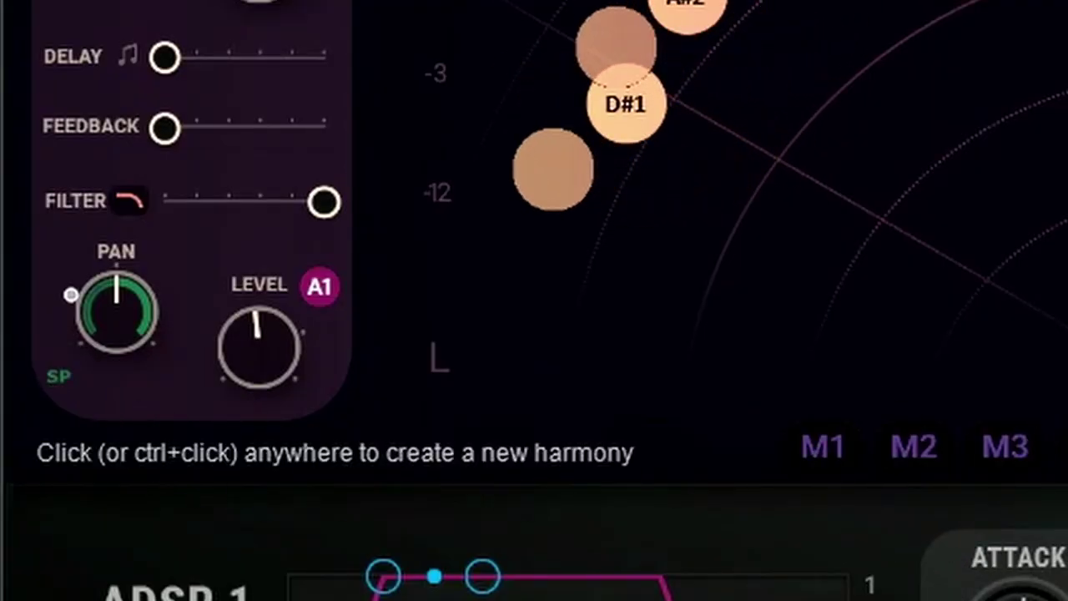
# Examine the spreader on pan and the ADSR 1 envelope on level in the Ab Rhodes preset, and audition the loop
pyautogui.click(901, 275)
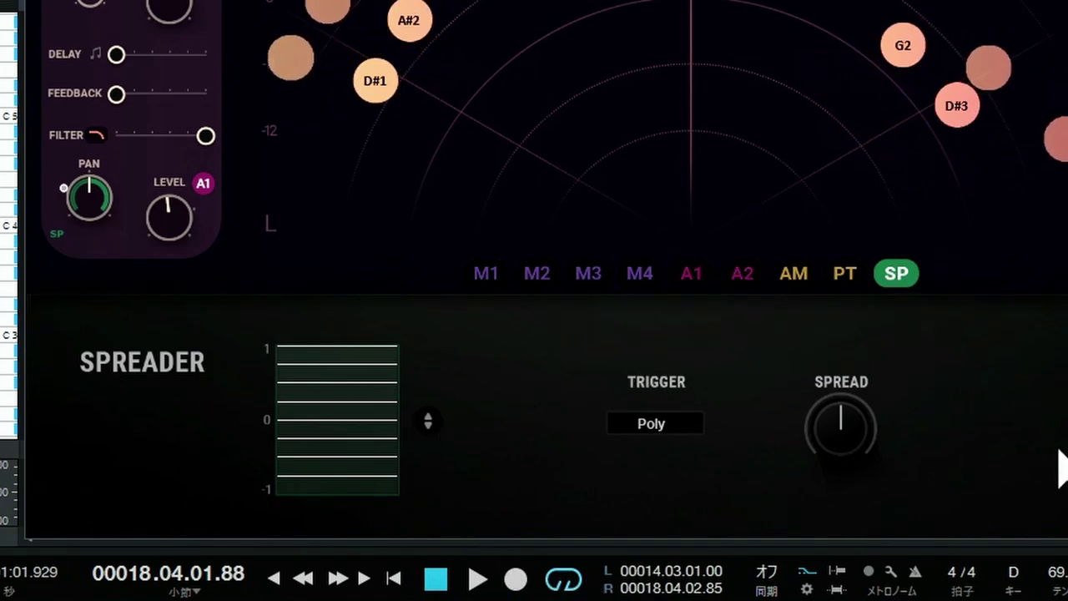
pyautogui.moveTo(200, 238)
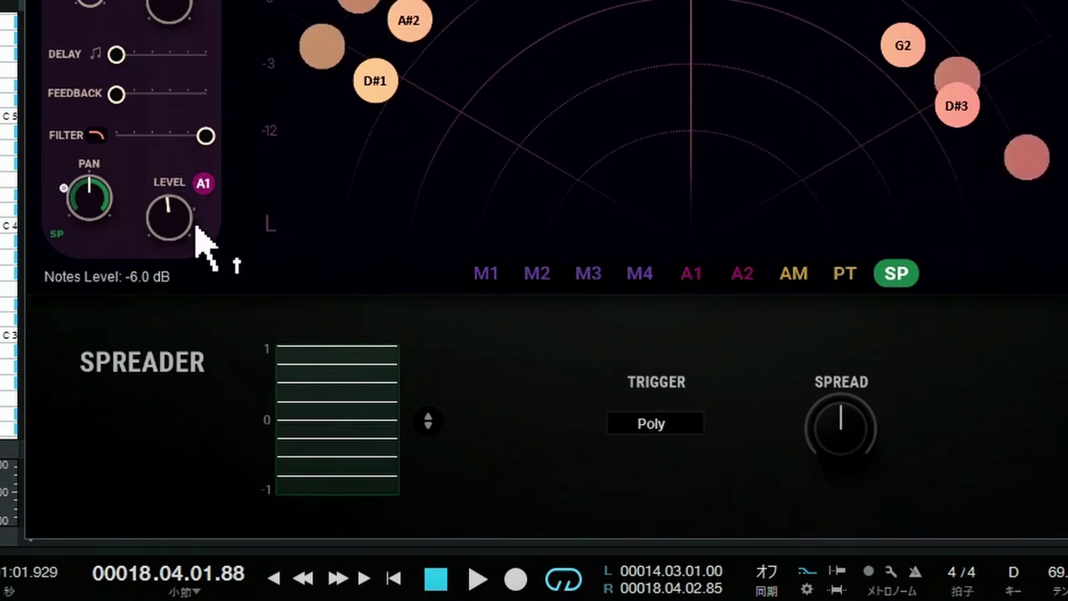
pyautogui.click(700, 279)
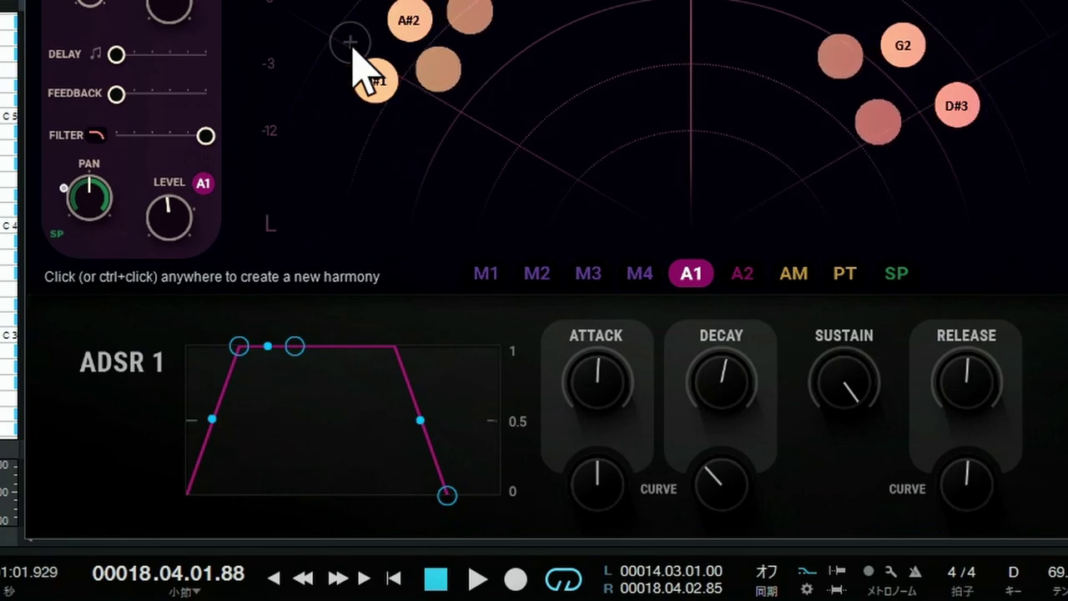
pyautogui.press('space')
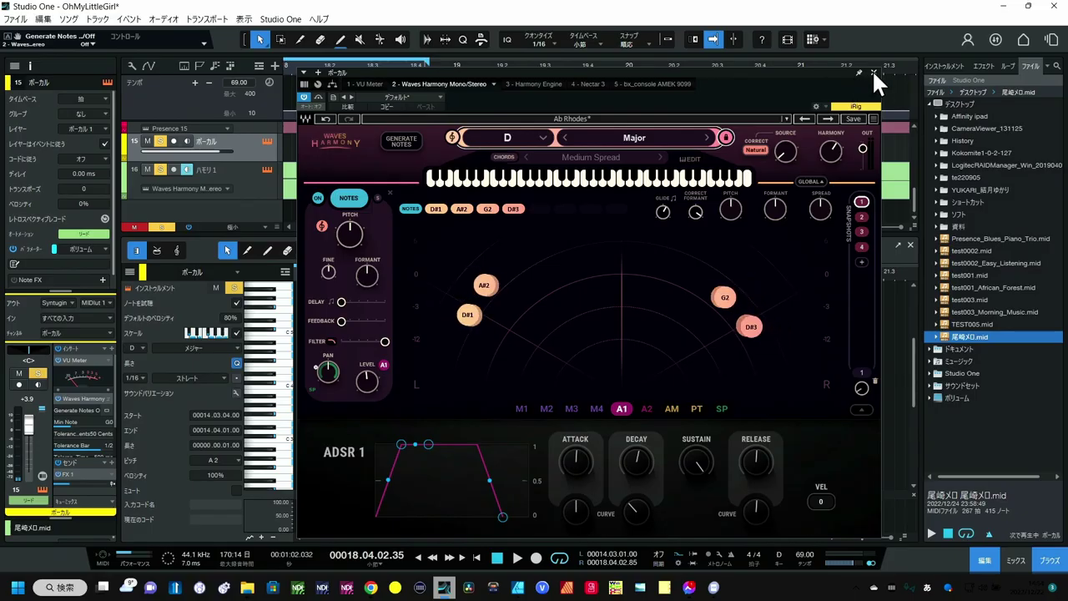
# Close the plug-in and delete the two upper harmony lines of bars 14 to 18 in ハモリ 1, keeping the A2 line
pyautogui.click(872, 71)
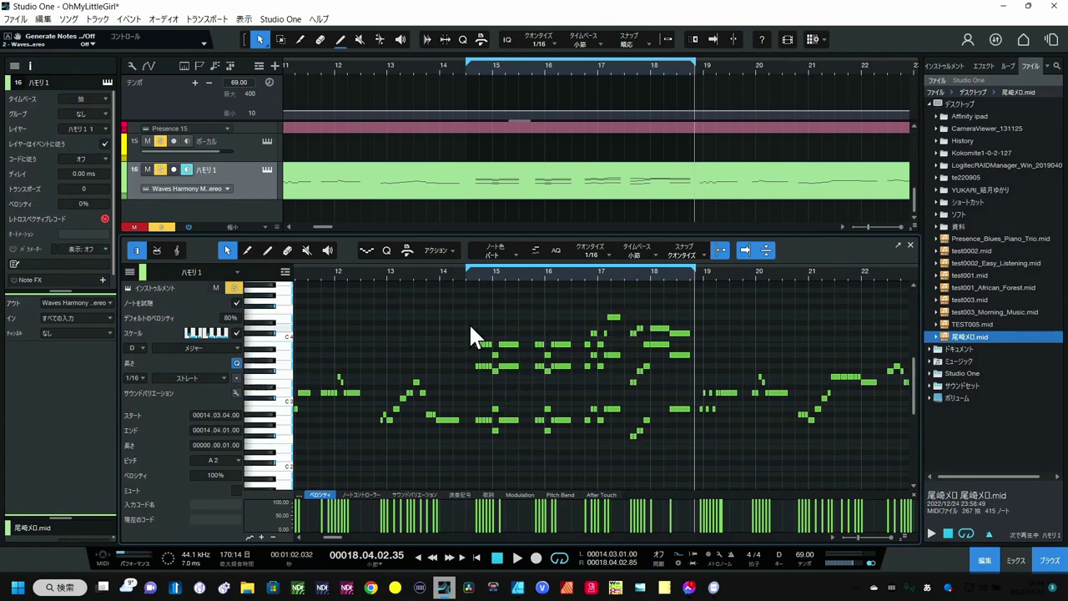
pyautogui.moveTo(472, 305); pyautogui.dragTo(683, 383)
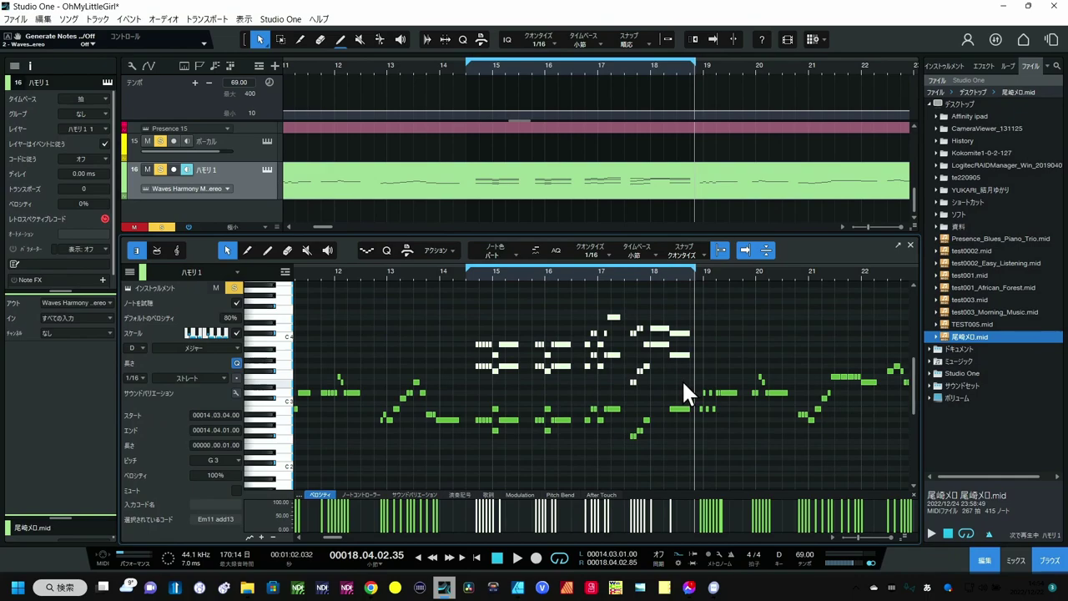
pyautogui.press('Delete')
# Play back the remaining low harmony line from the loop start at bar 14.3 and stop playback
pyautogui.click(466, 69)
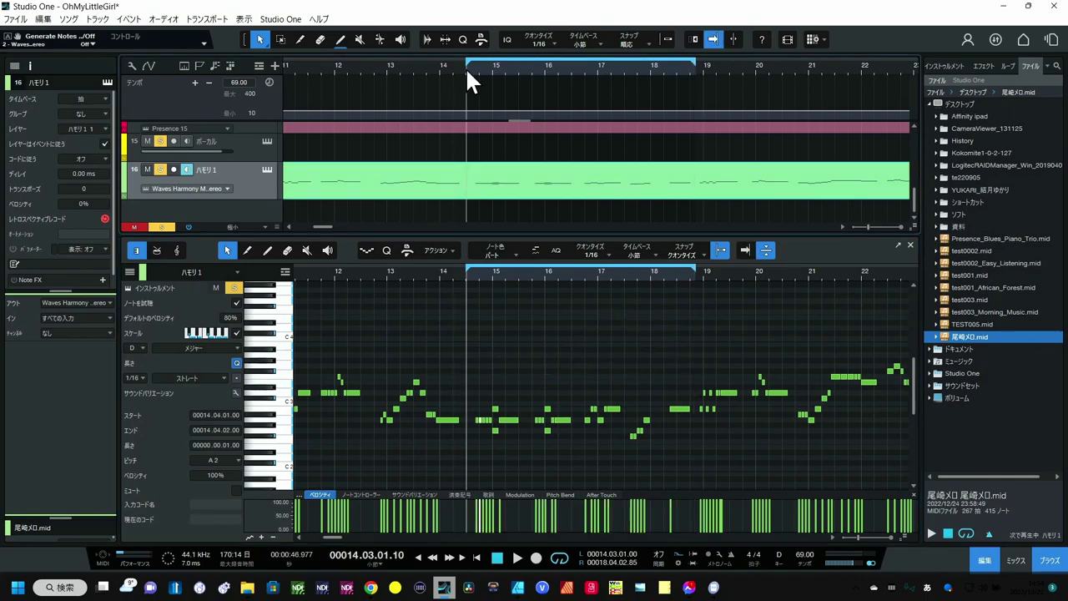
pyautogui.press('space')
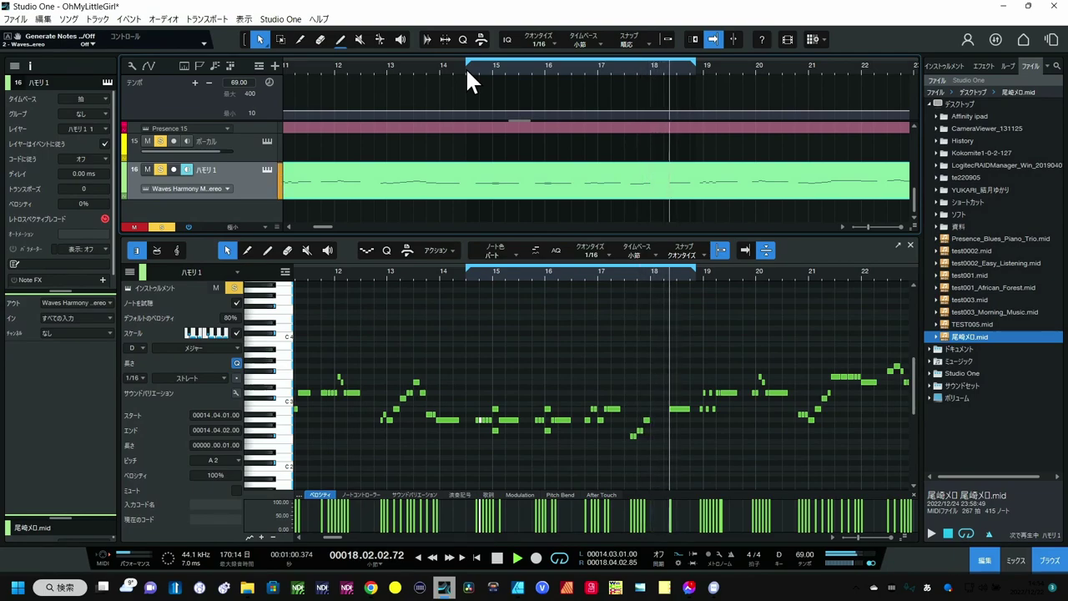
pyautogui.press('space')
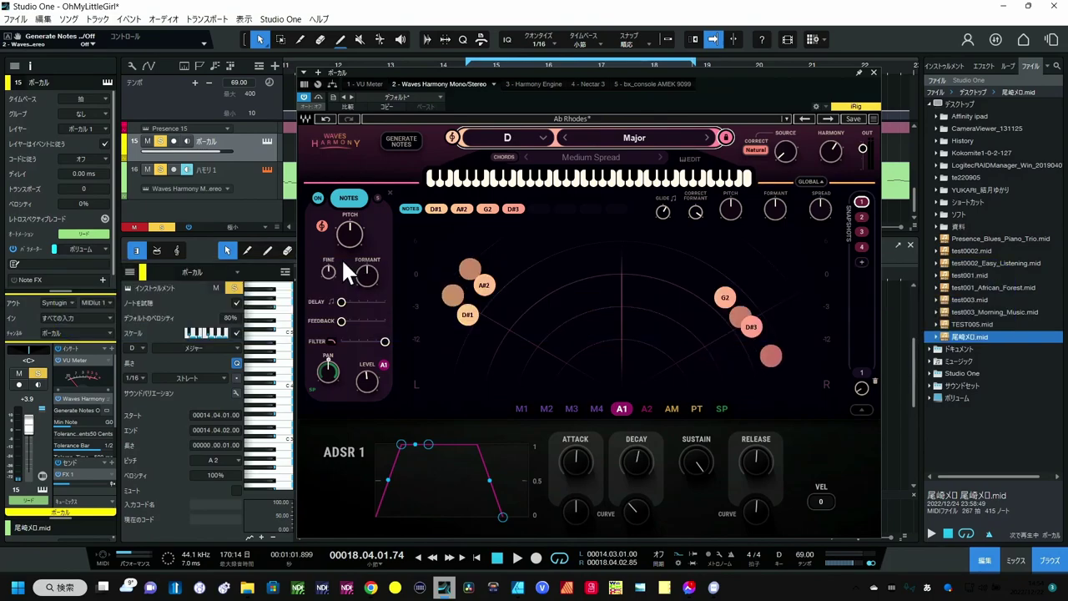
# Assign the M1 modulator to the pitch of the Notes voice in the Ab Rhodes preset
pyautogui.click(521, 410)
pyautogui.moveTo(521, 410); pyautogui.dragTo(349, 233)
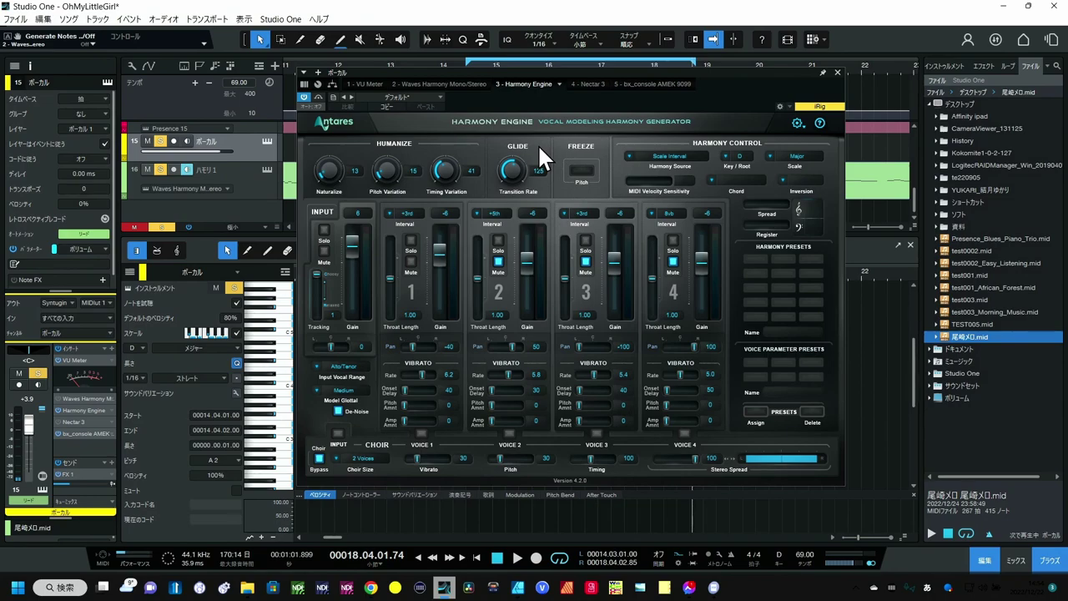
# Play the loop from bar 14 through Harmony Engine, unmuting voices 2 and 3 with gains of -2 and -3
pyautogui.click(459, 61)
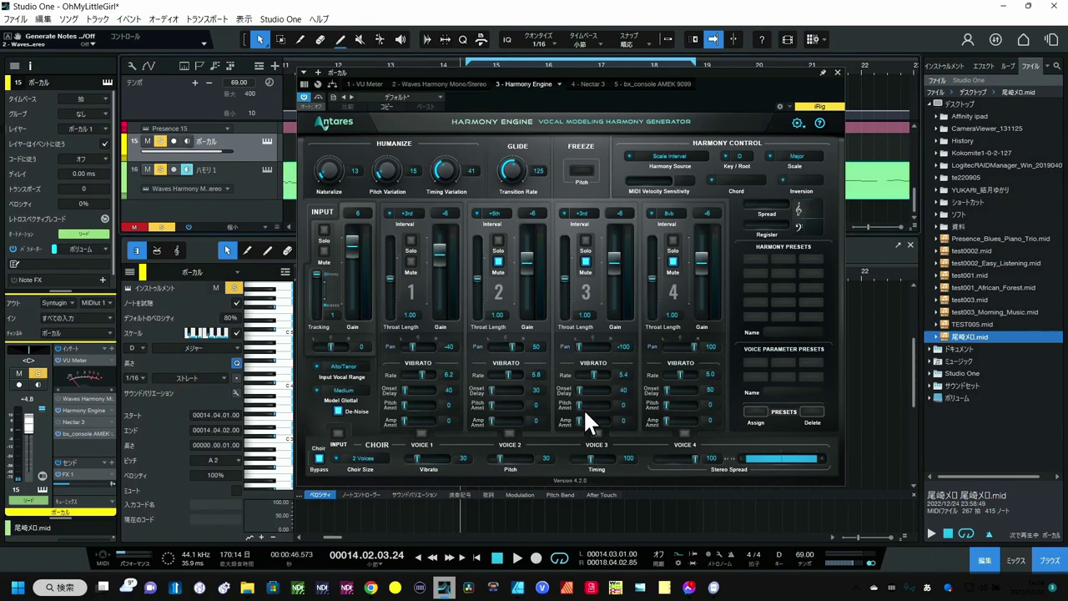
pyautogui.press('space')
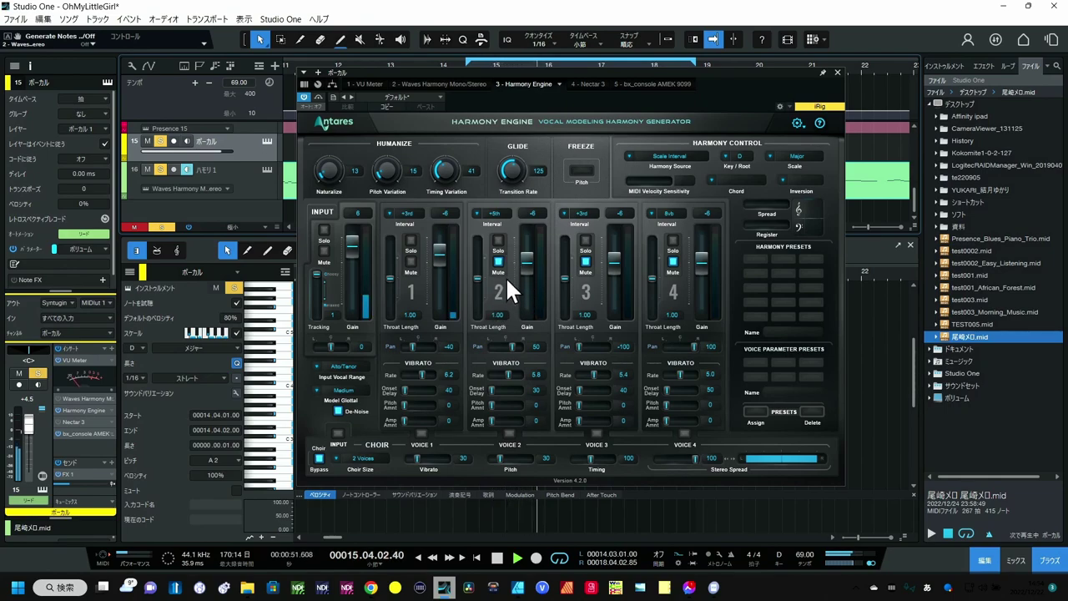
pyautogui.click(499, 261)
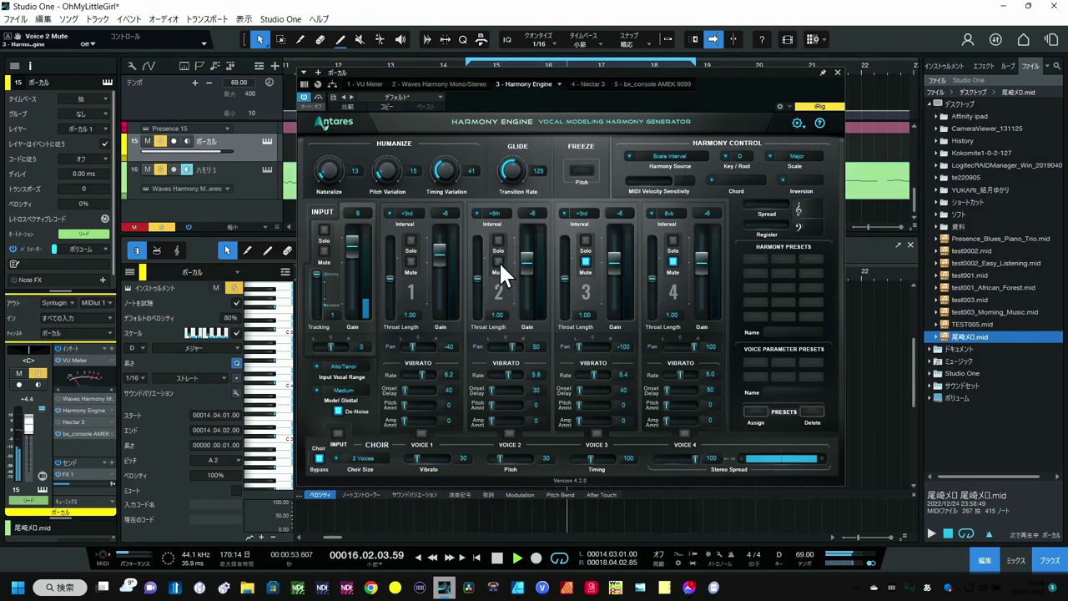
pyautogui.moveTo(527, 261); pyautogui.dragTo(528, 256)
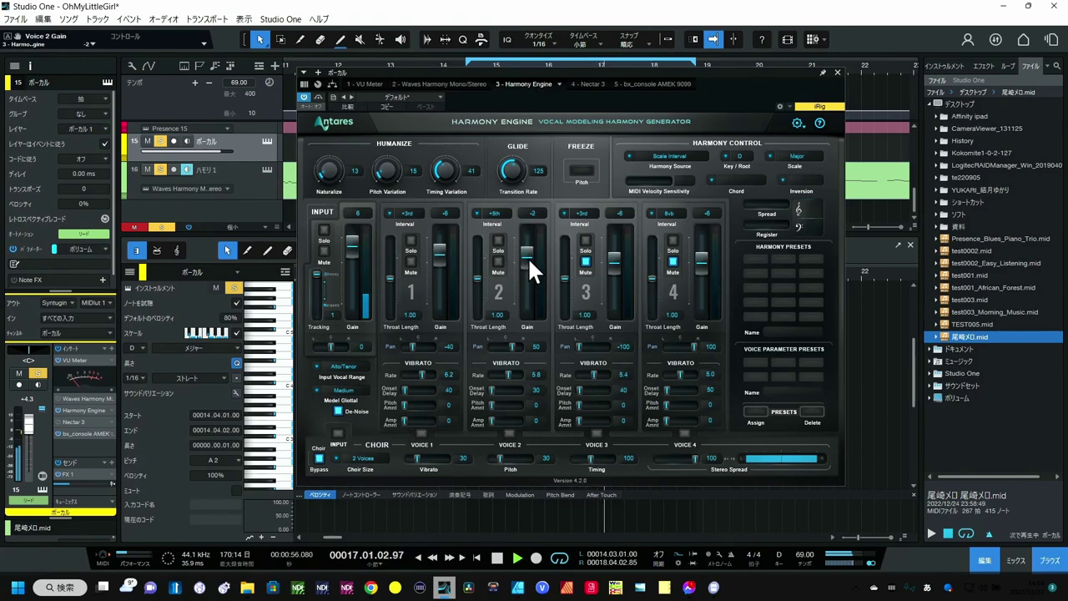
pyautogui.click(584, 259)
pyautogui.moveTo(607, 262); pyautogui.dragTo(610, 258)
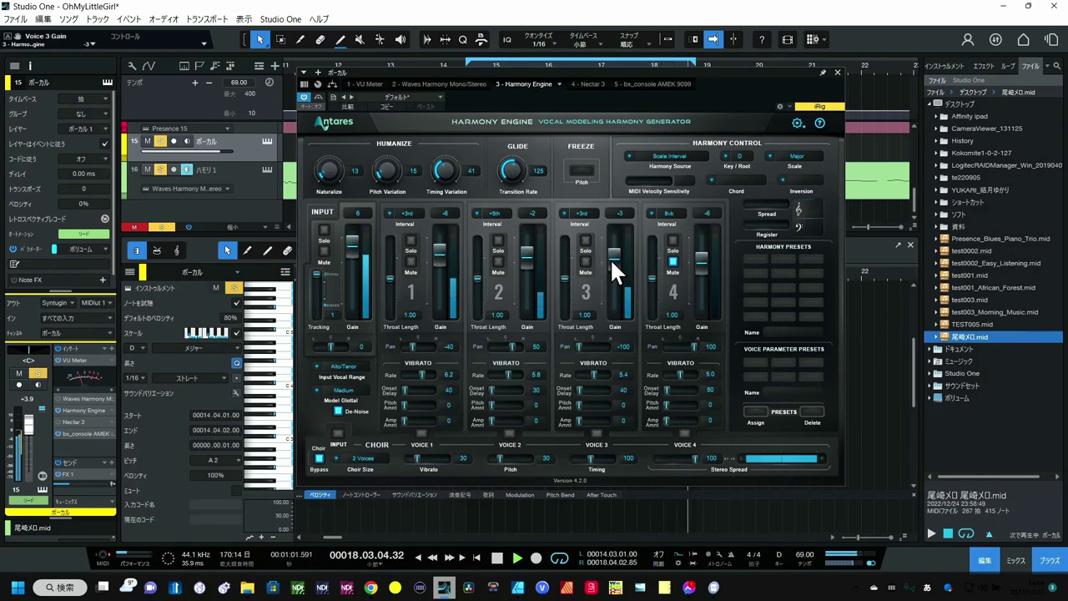
# Unmute voice 4 in Harmony Engine, set its interval to 8va, and lower its gain to -20
pyautogui.click(673, 262)
pyautogui.moveTo(698, 264); pyautogui.dragTo(699, 268)
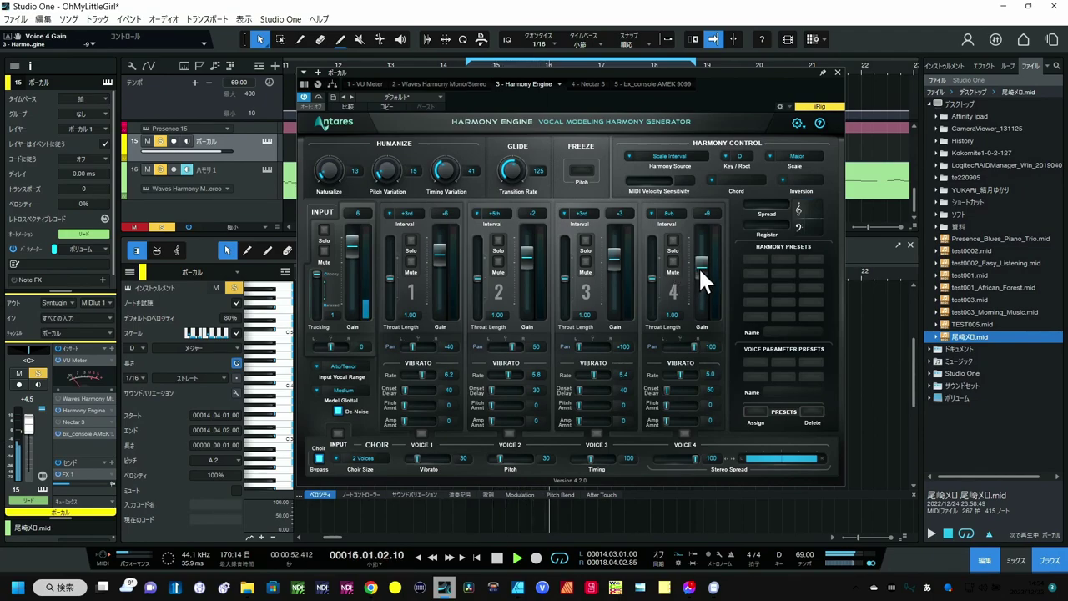
pyautogui.click(671, 214)
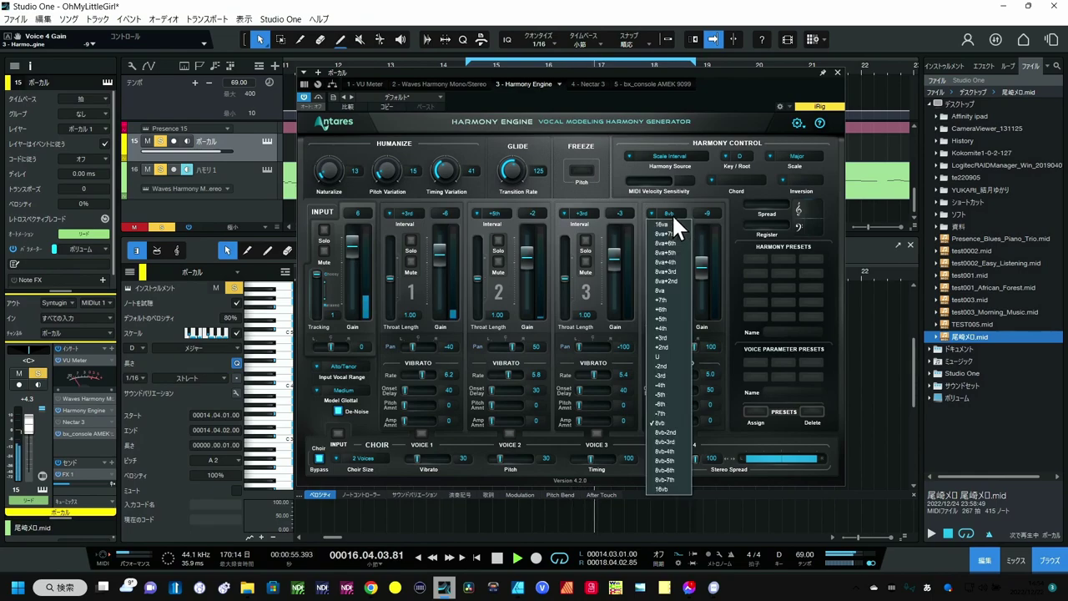
pyautogui.click(672, 287)
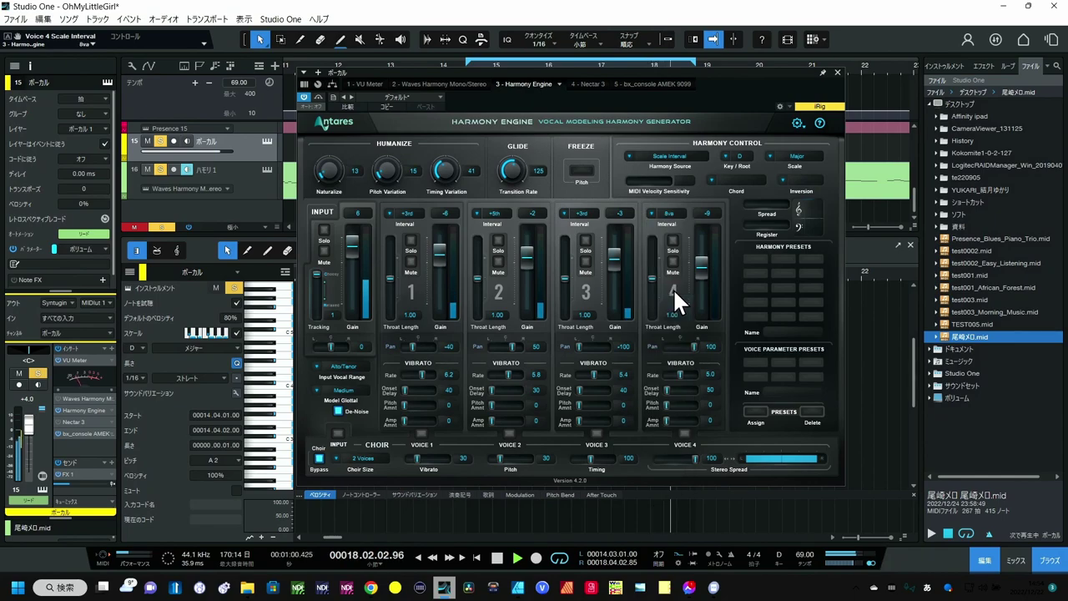
pyautogui.click(701, 277)
pyautogui.moveTo(701, 279); pyautogui.dragTo(701, 282)
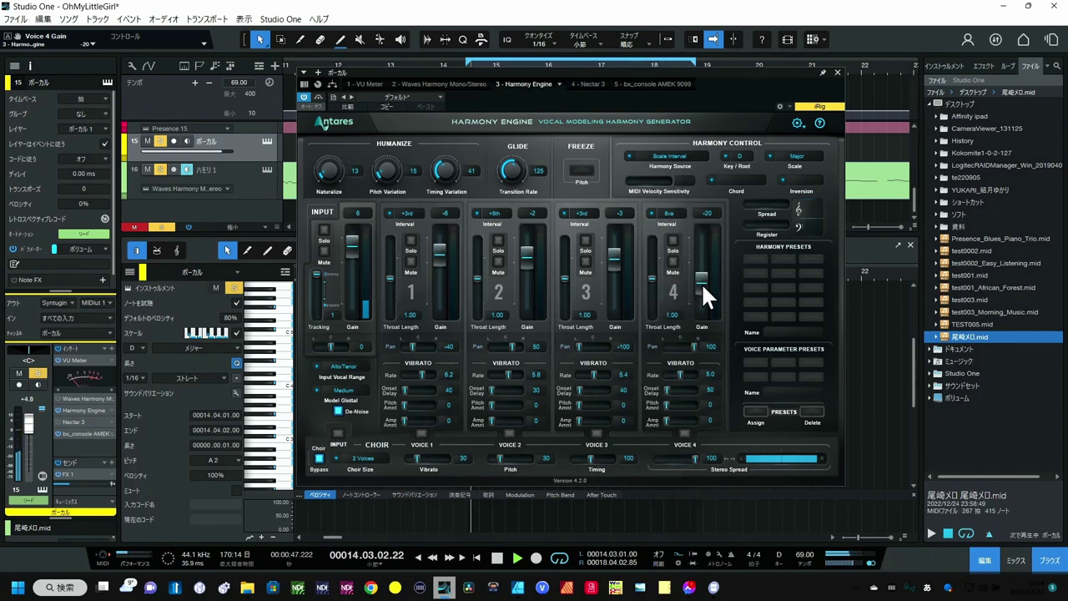